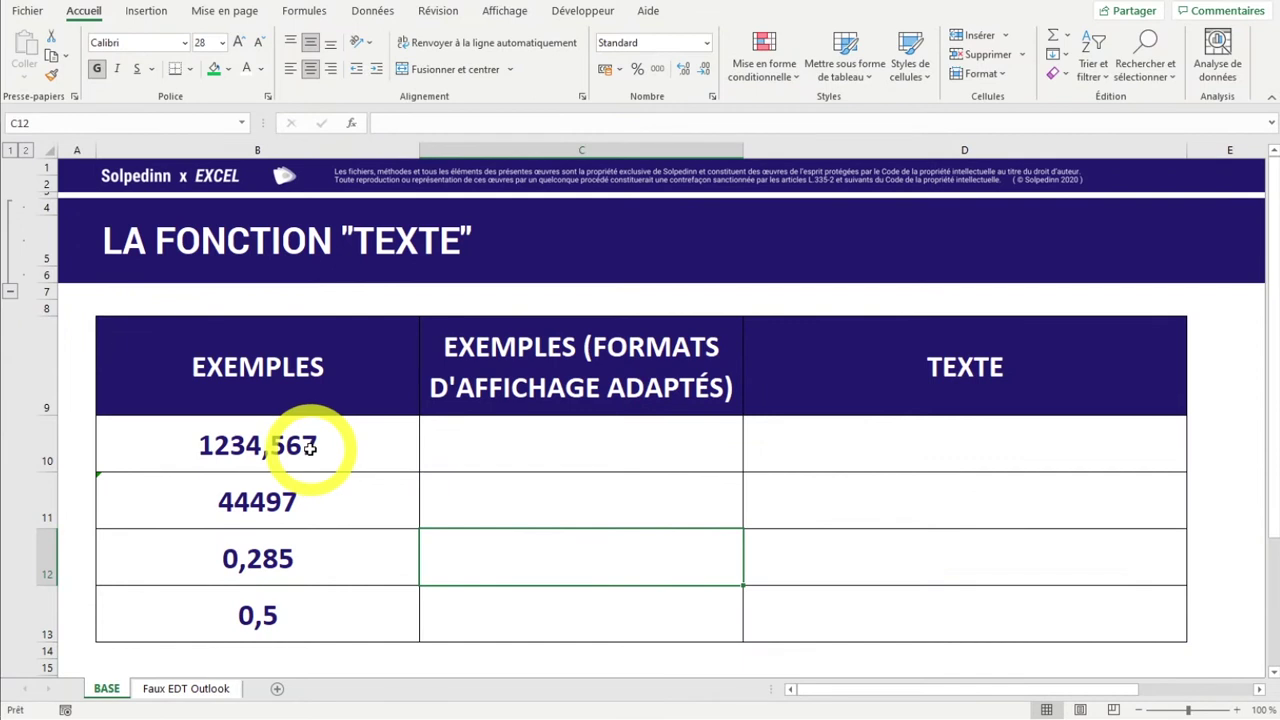
pyautogui.click(257, 444)
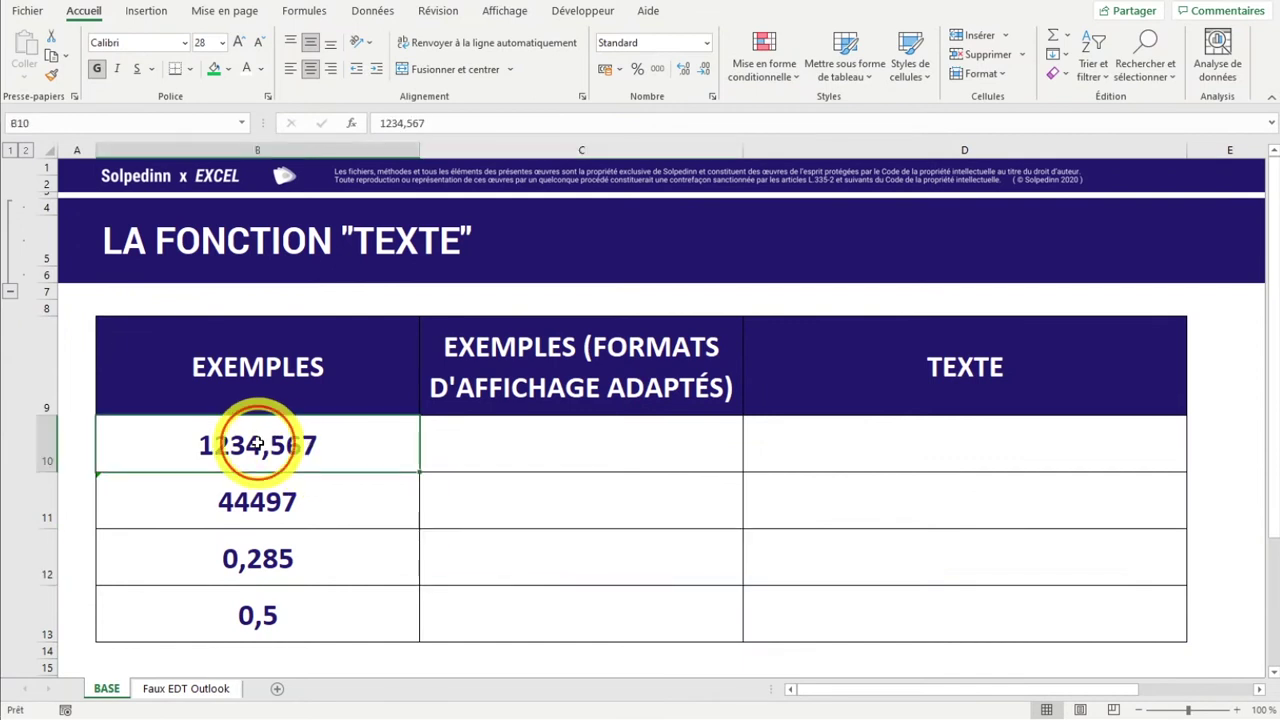
pyautogui.moveTo(257, 444); pyautogui.dragTo(303, 600)
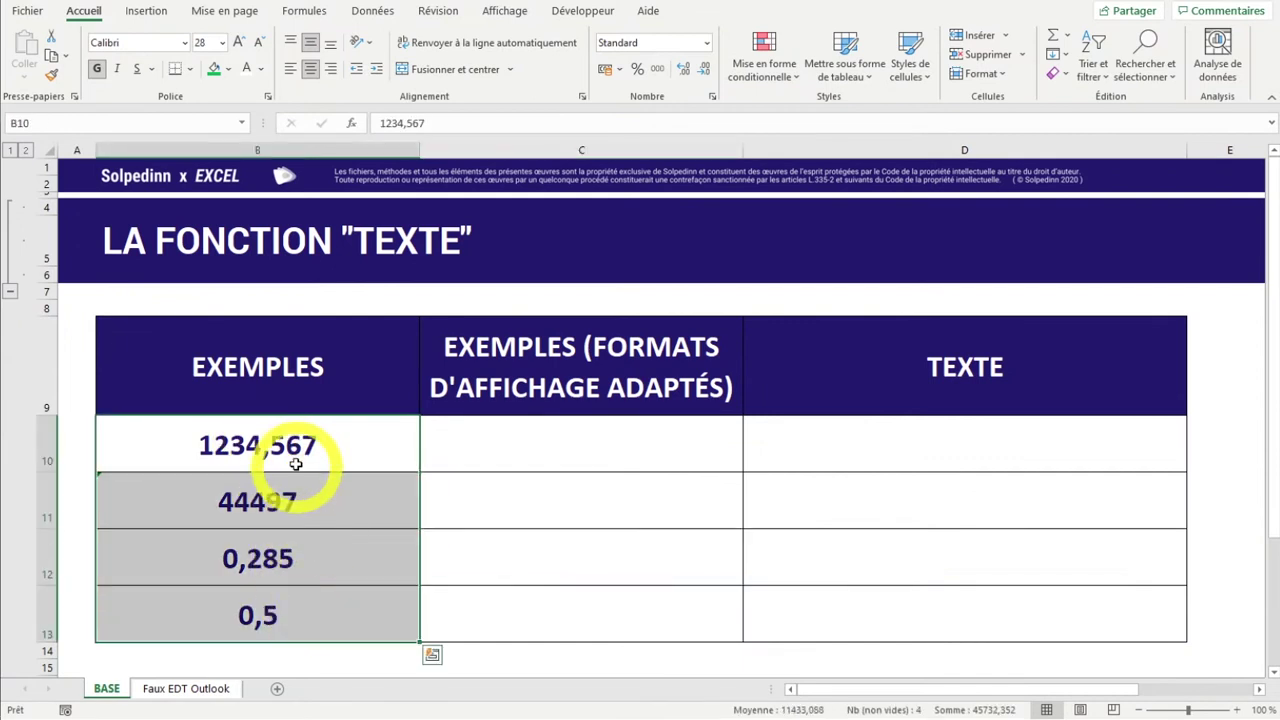
pyautogui.click(362, 444)
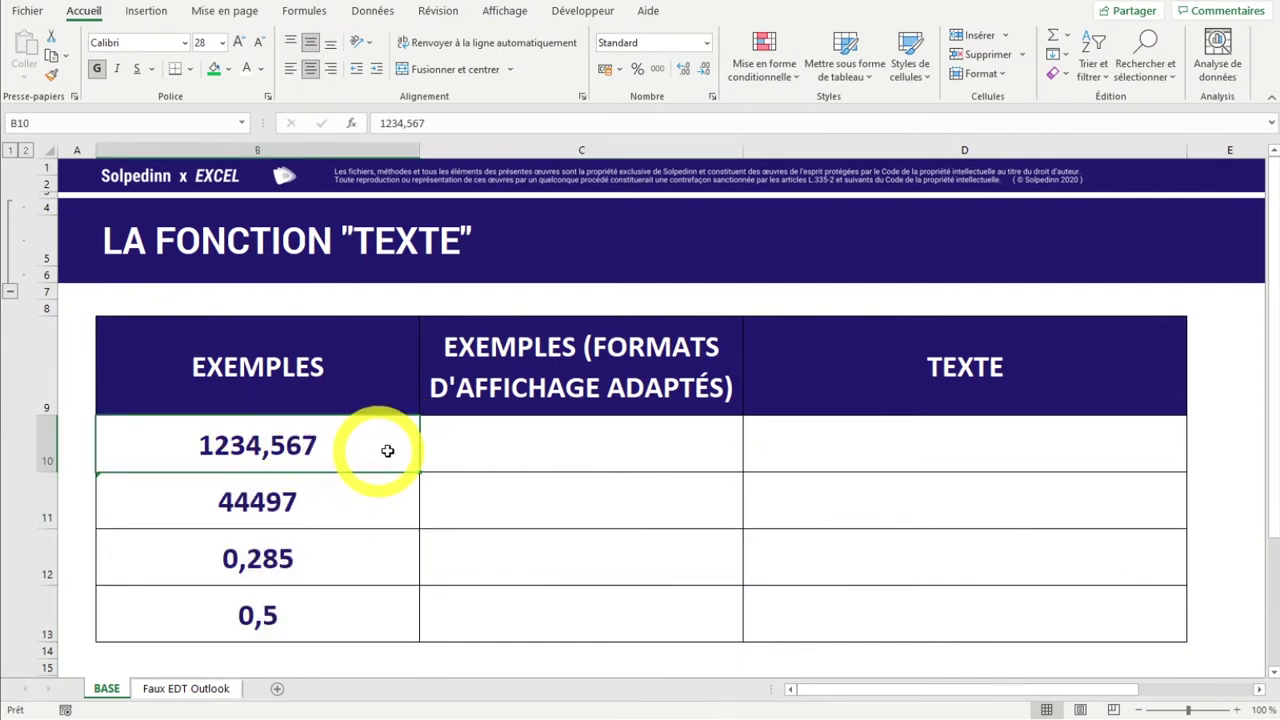
pyautogui.click(490, 447)
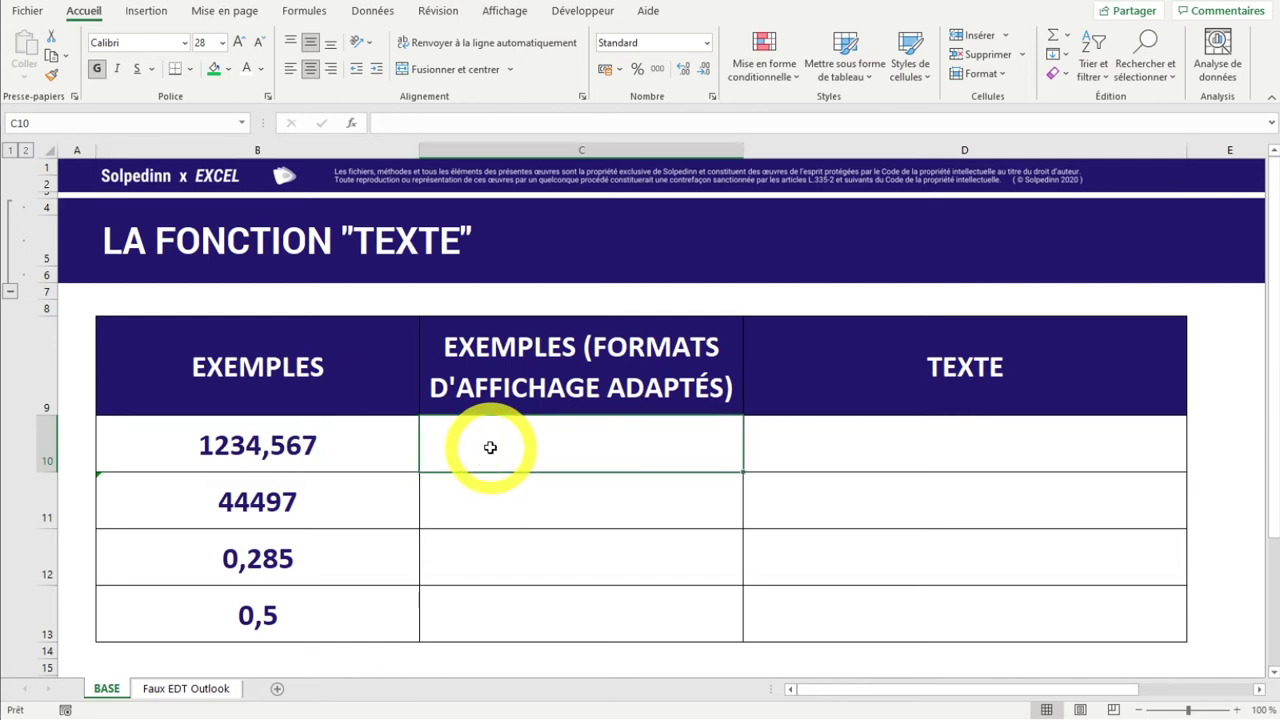
pyautogui.press('alt')
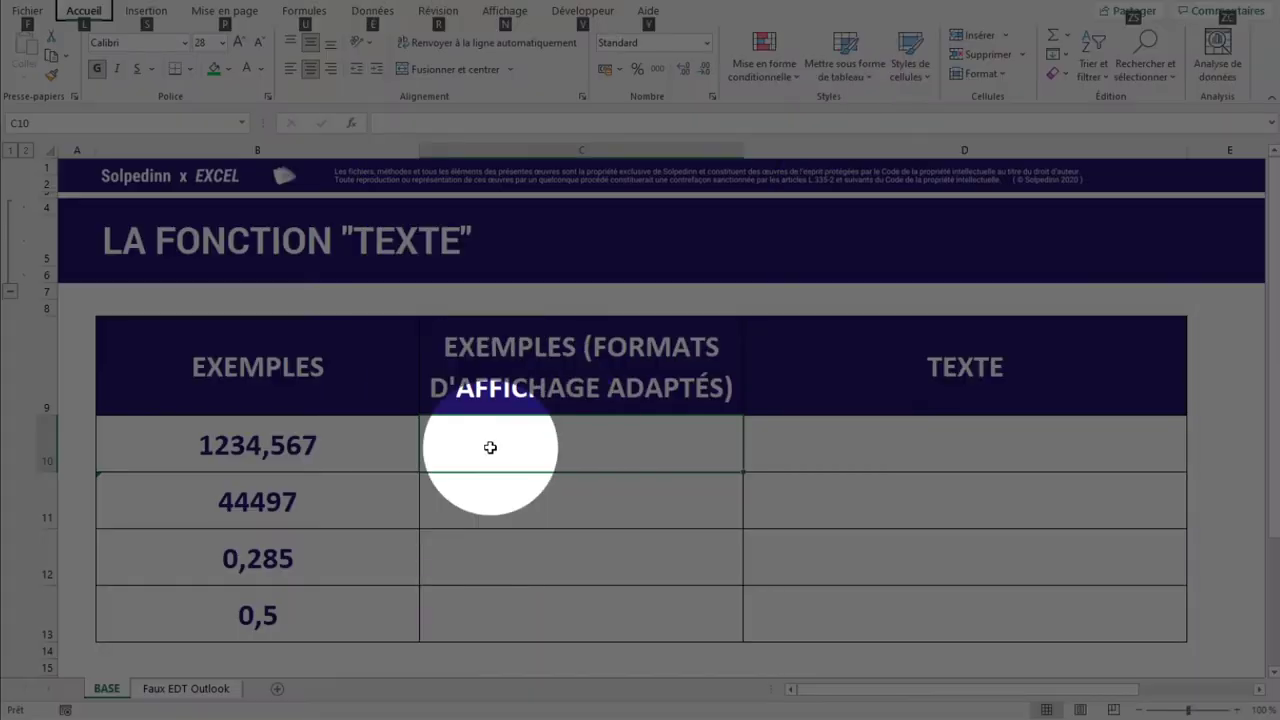
pyautogui.press('alt')
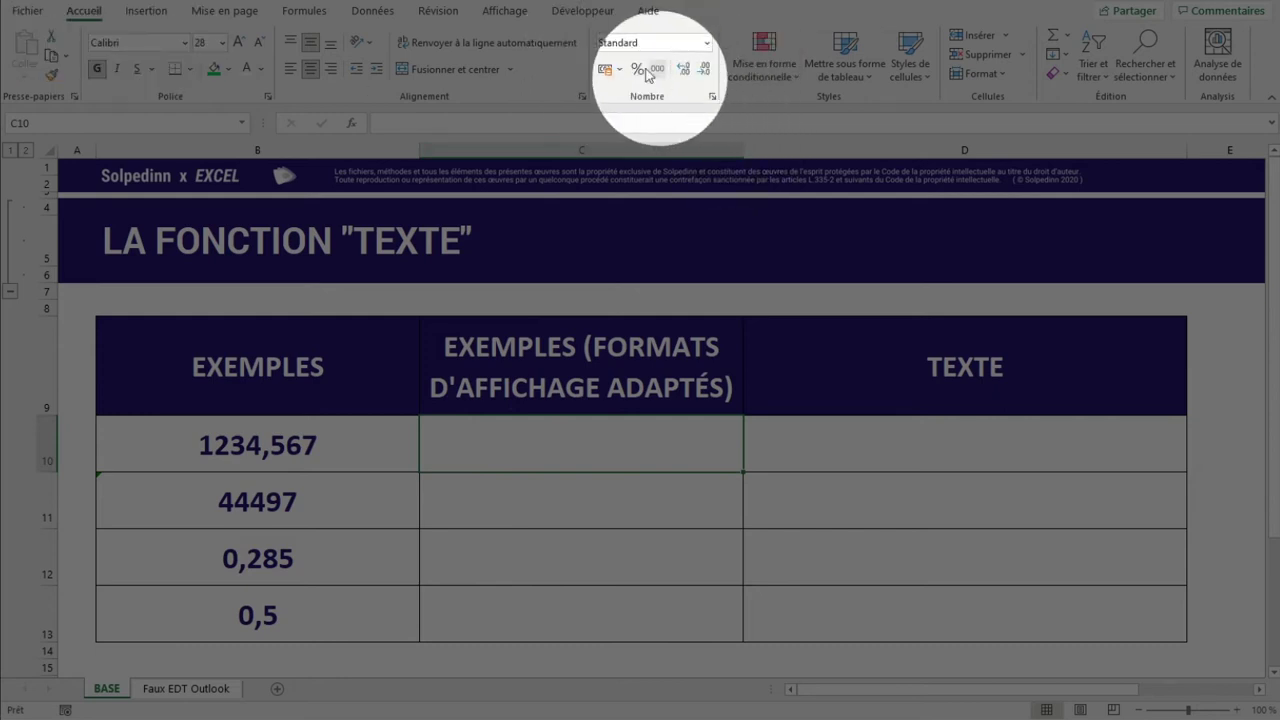
pyautogui.click(247, 445)
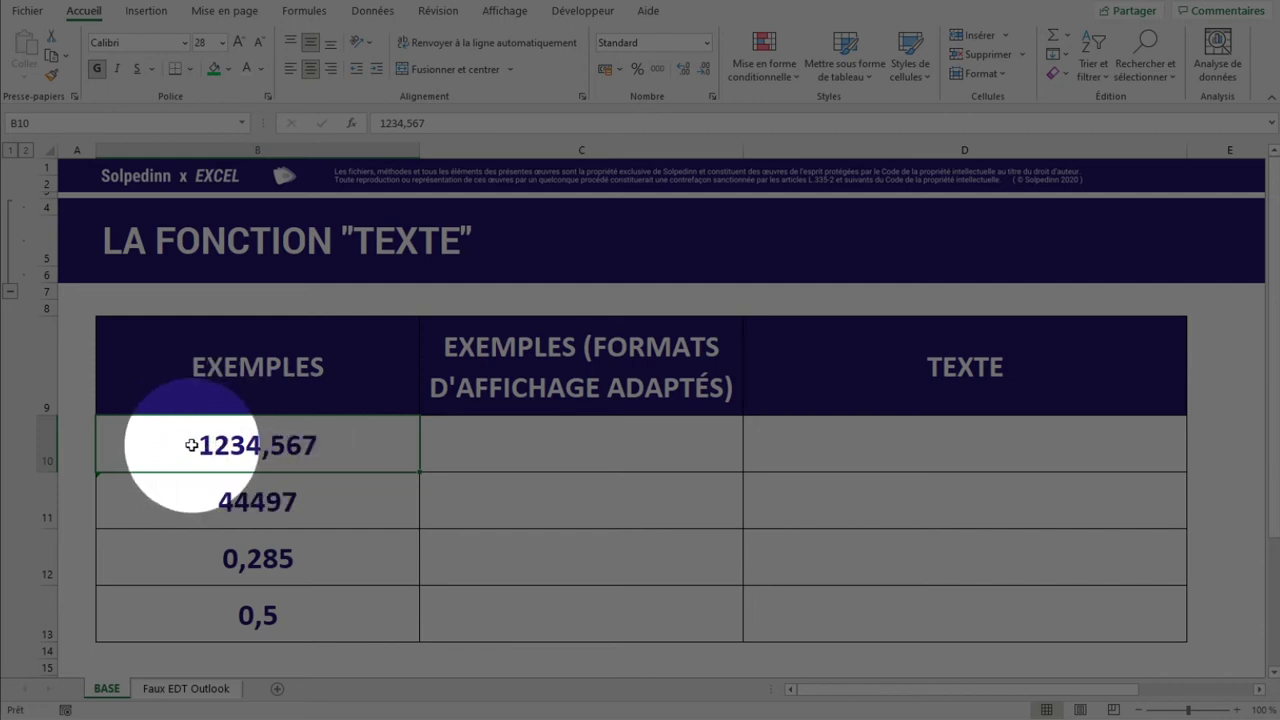
pyautogui.click(604, 69)
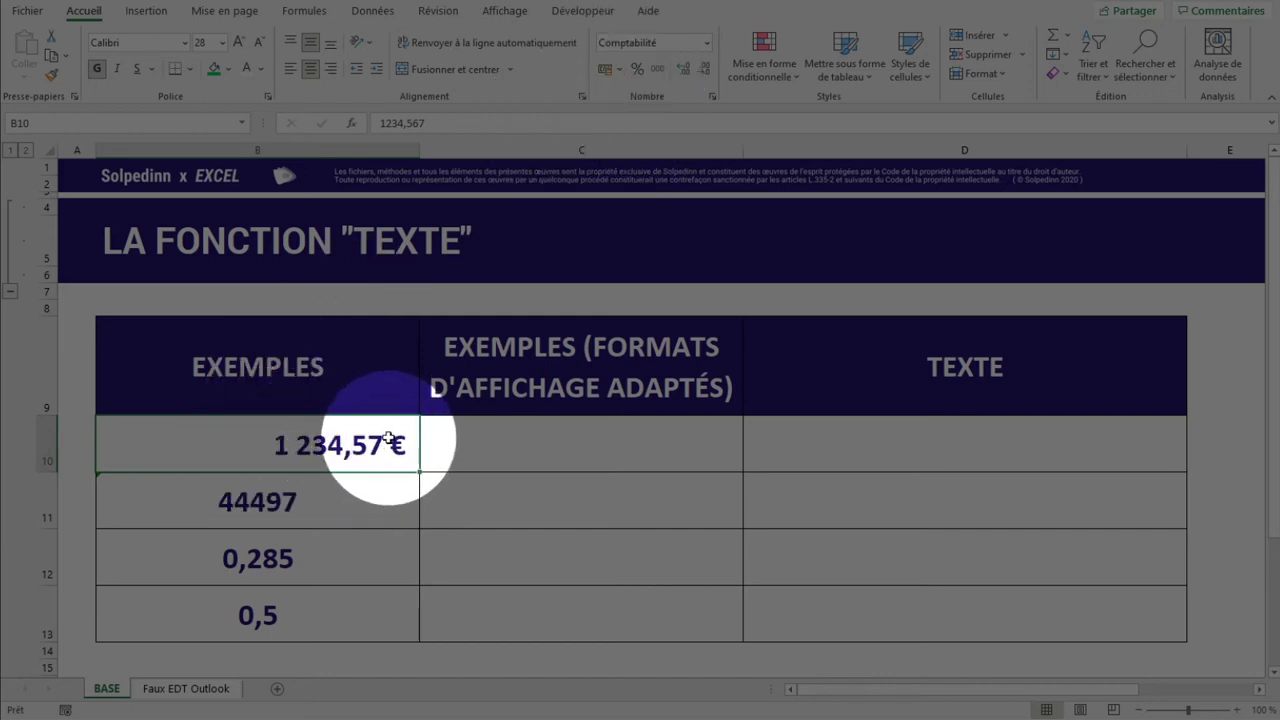
pyautogui.hotkey('ctrl', 'z')
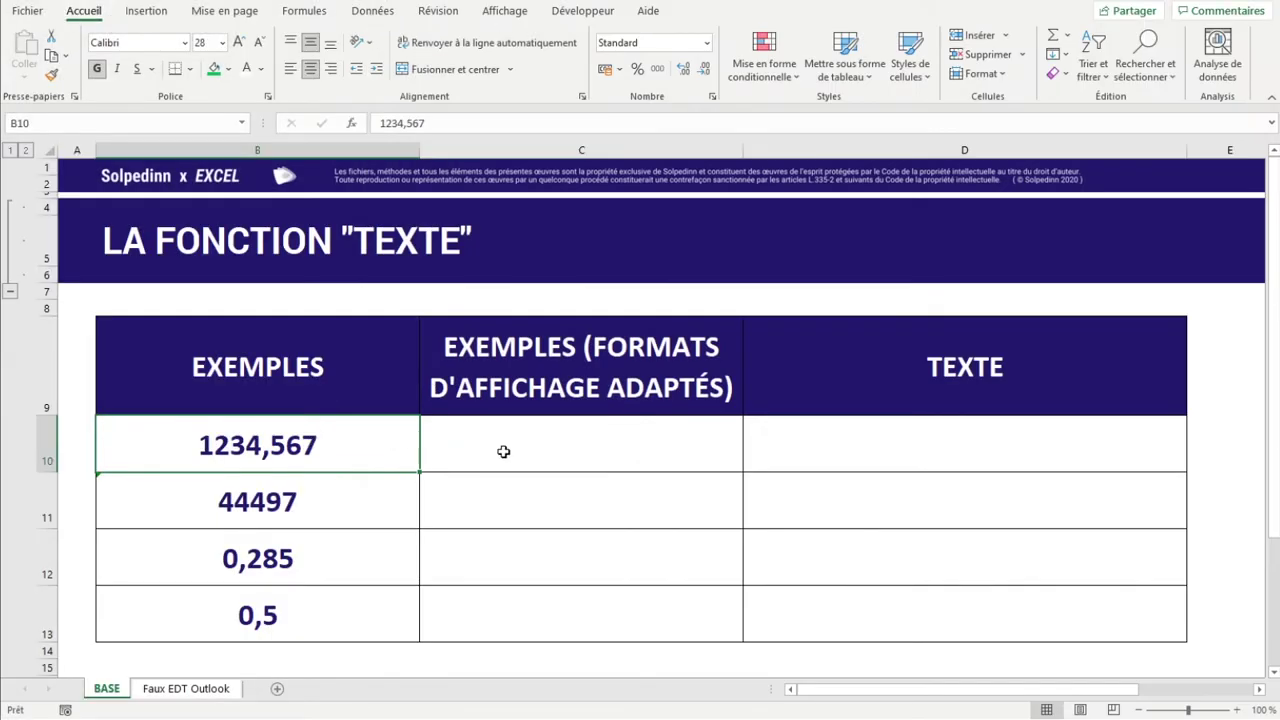
pyautogui.click(508, 455)
# Enter =B10 in C10 and fill it down to C13 to mirror the four example numbers.
pyautogui.click(529, 440)
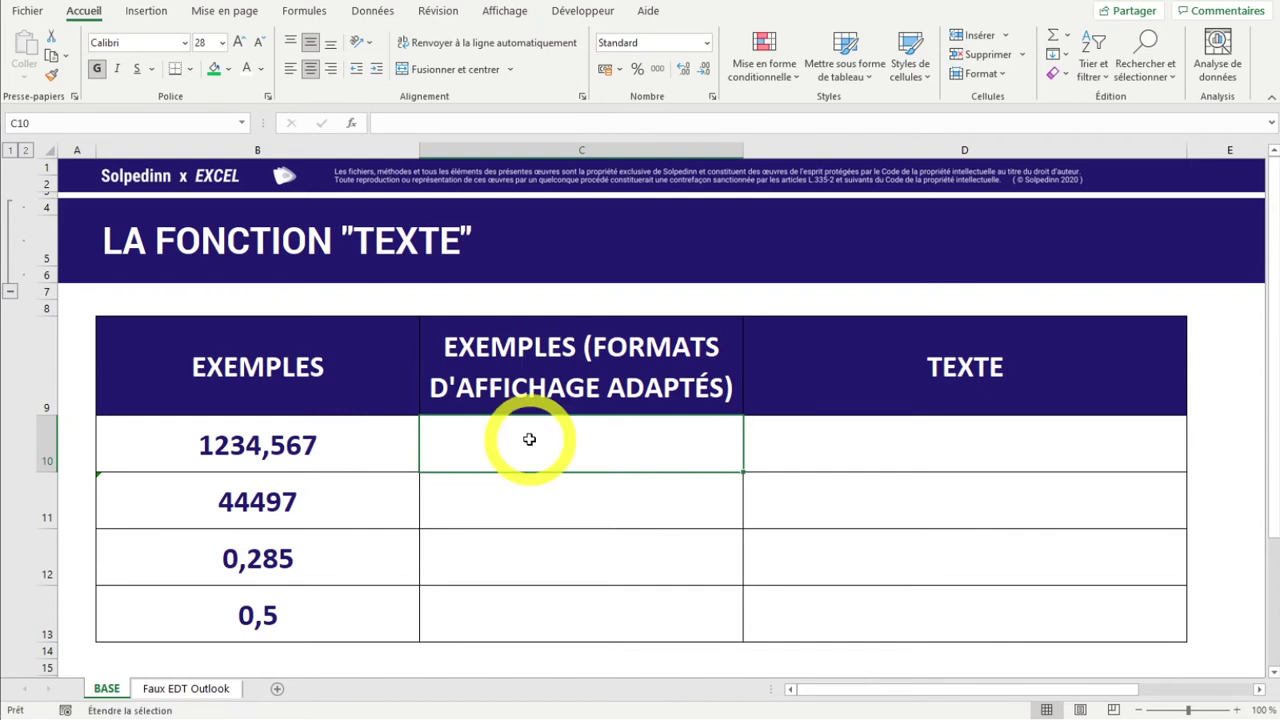
pyautogui.write('=')
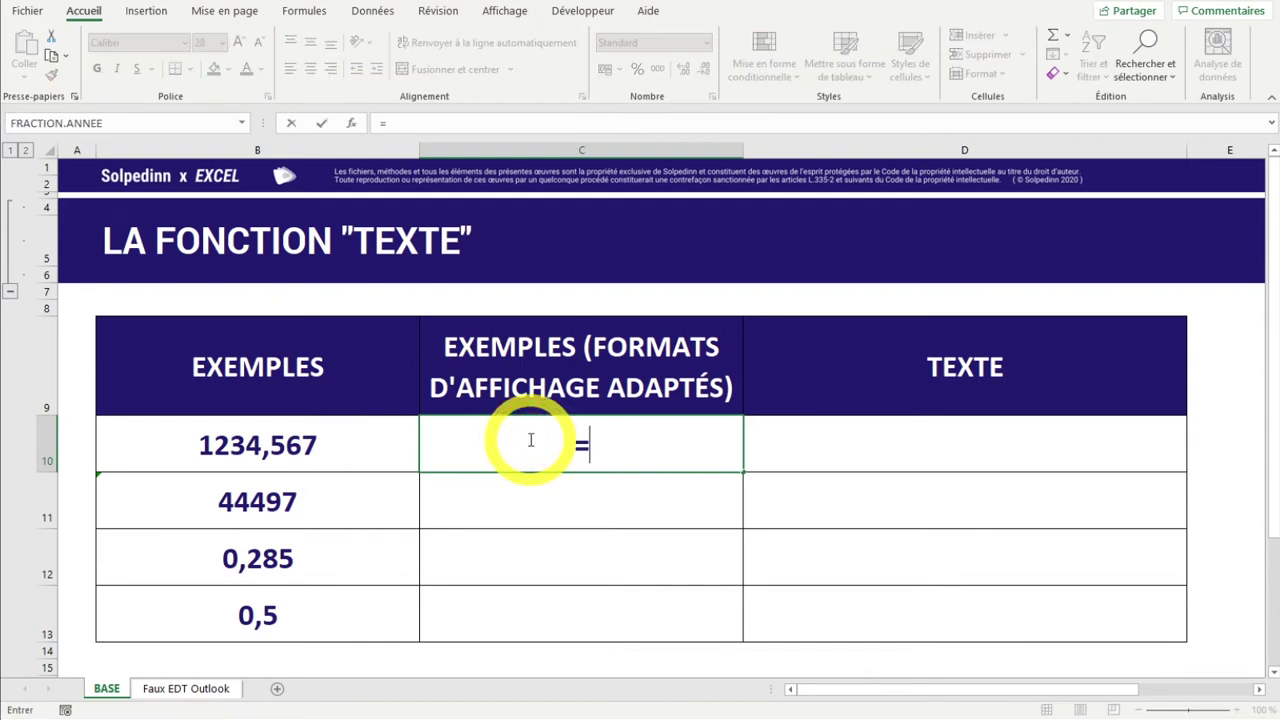
pyautogui.click(310, 446)
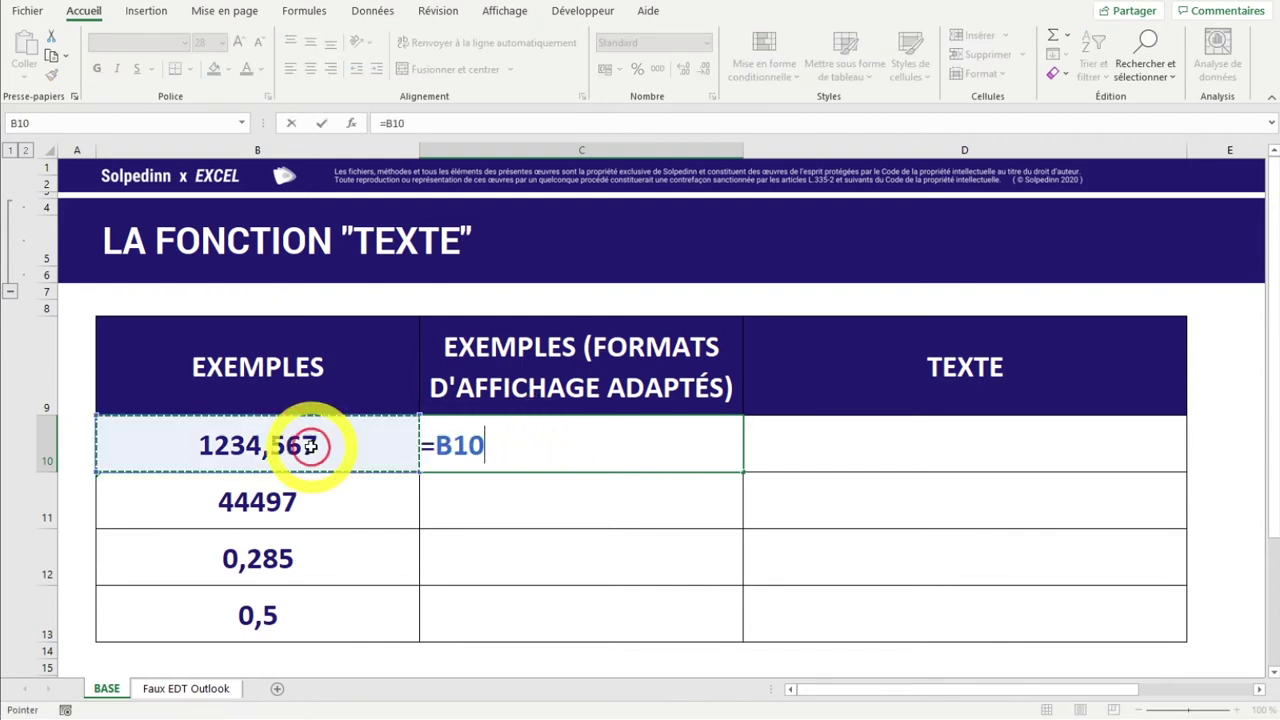
pyautogui.press('Return')
pyautogui.moveTo(337, 449); pyautogui.dragTo(363, 615)
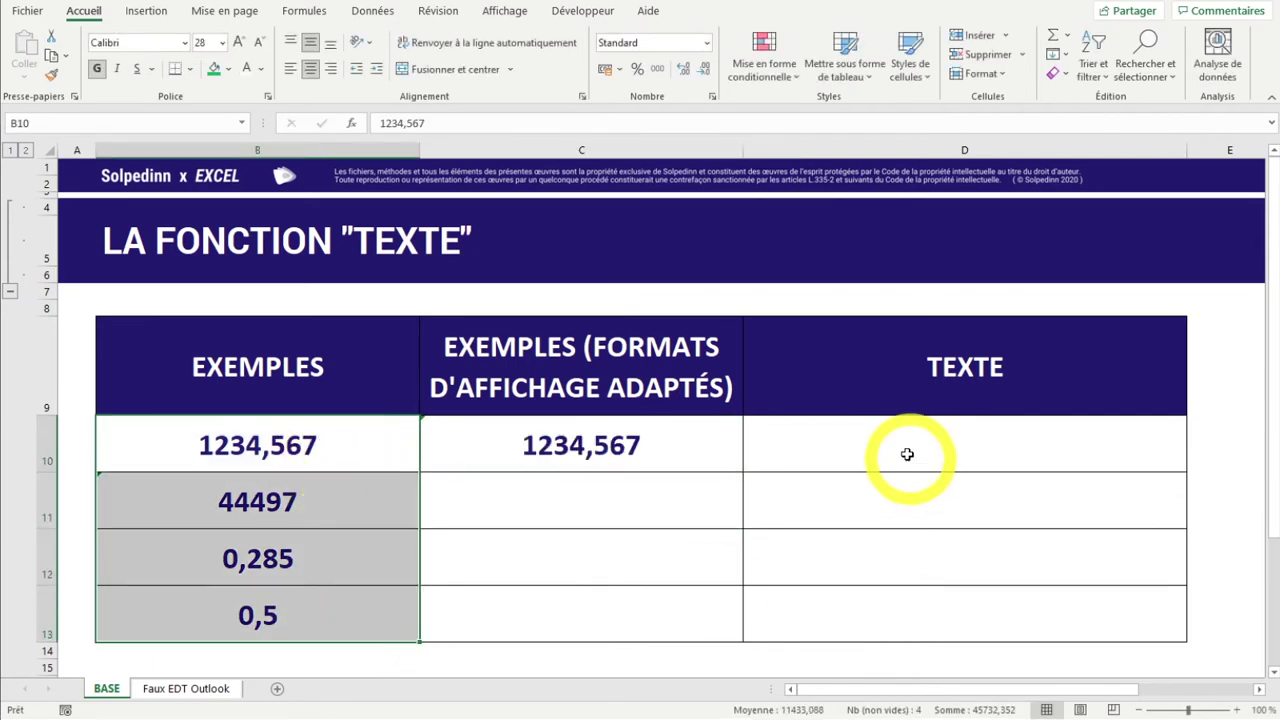
pyautogui.click(735, 445)
pyautogui.moveTo(745, 470); pyautogui.dragTo(714, 628)
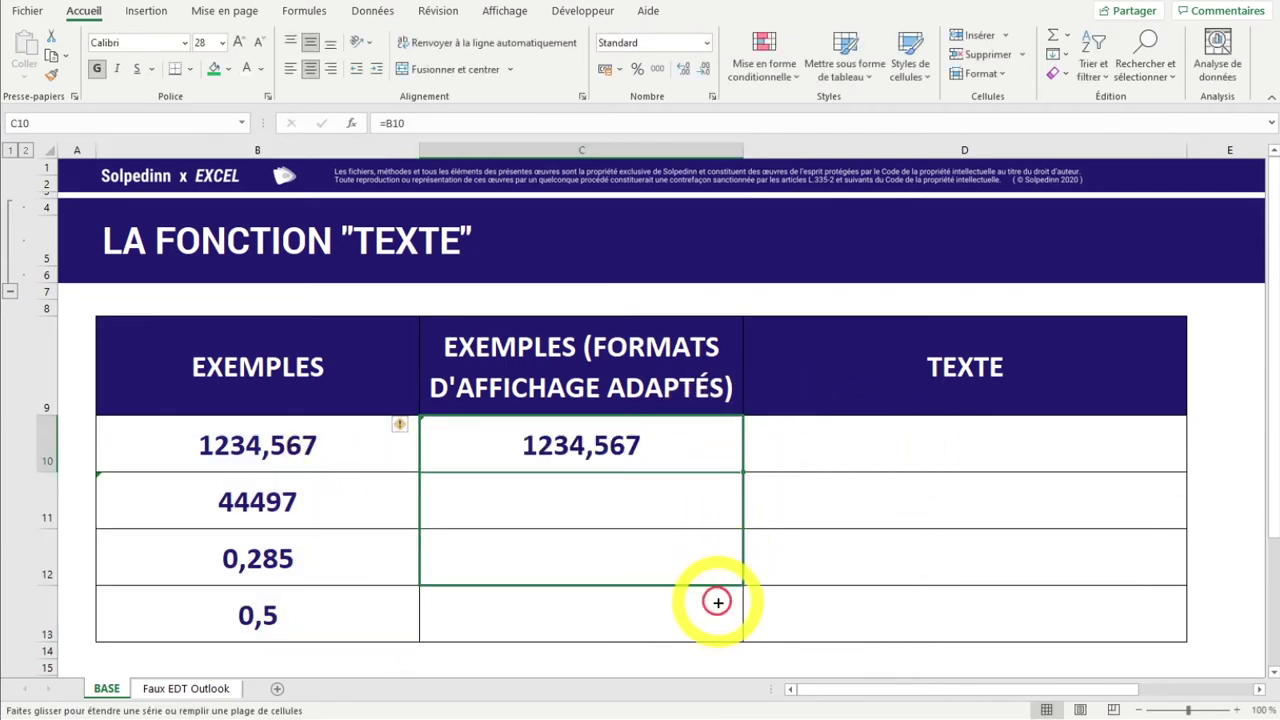
pyautogui.click(636, 441)
pyautogui.click(592, 444)
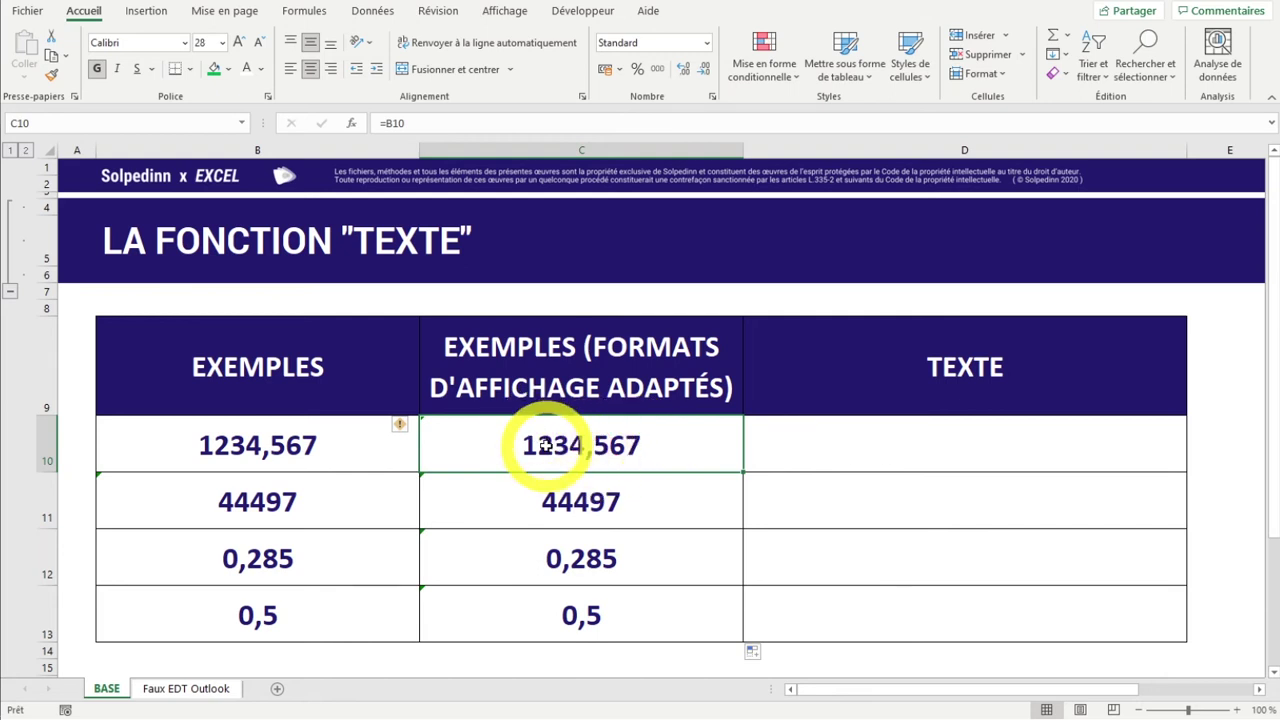
# Format C10 as euro currency and C11 as a short date (28/10/2021).
pyautogui.click(604, 70)
pyautogui.click(578, 497)
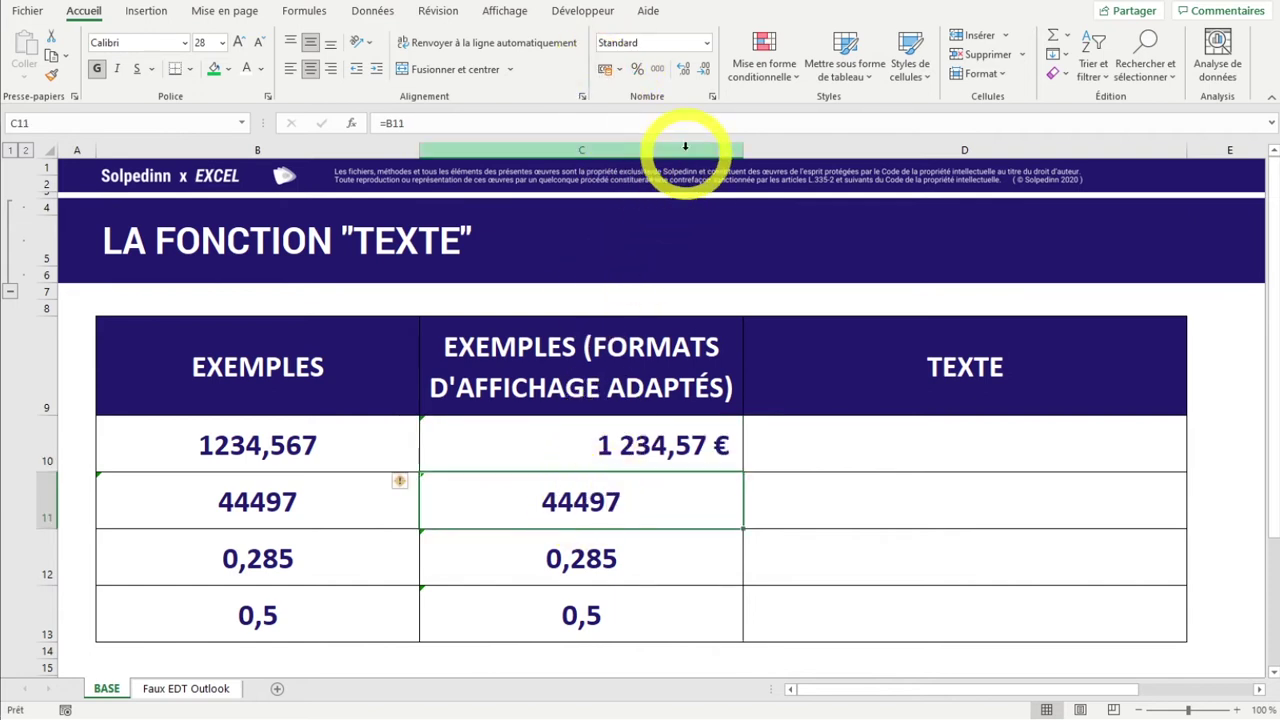
pyautogui.click(706, 43)
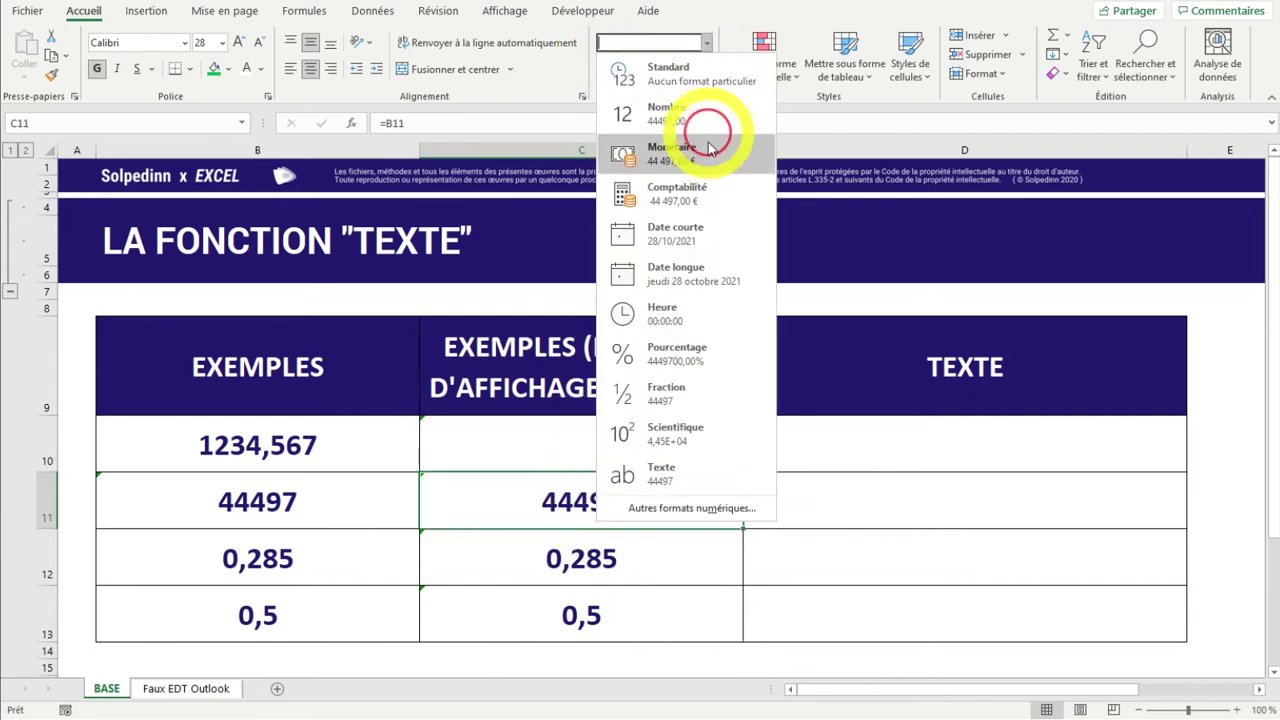
pyautogui.click(712, 246)
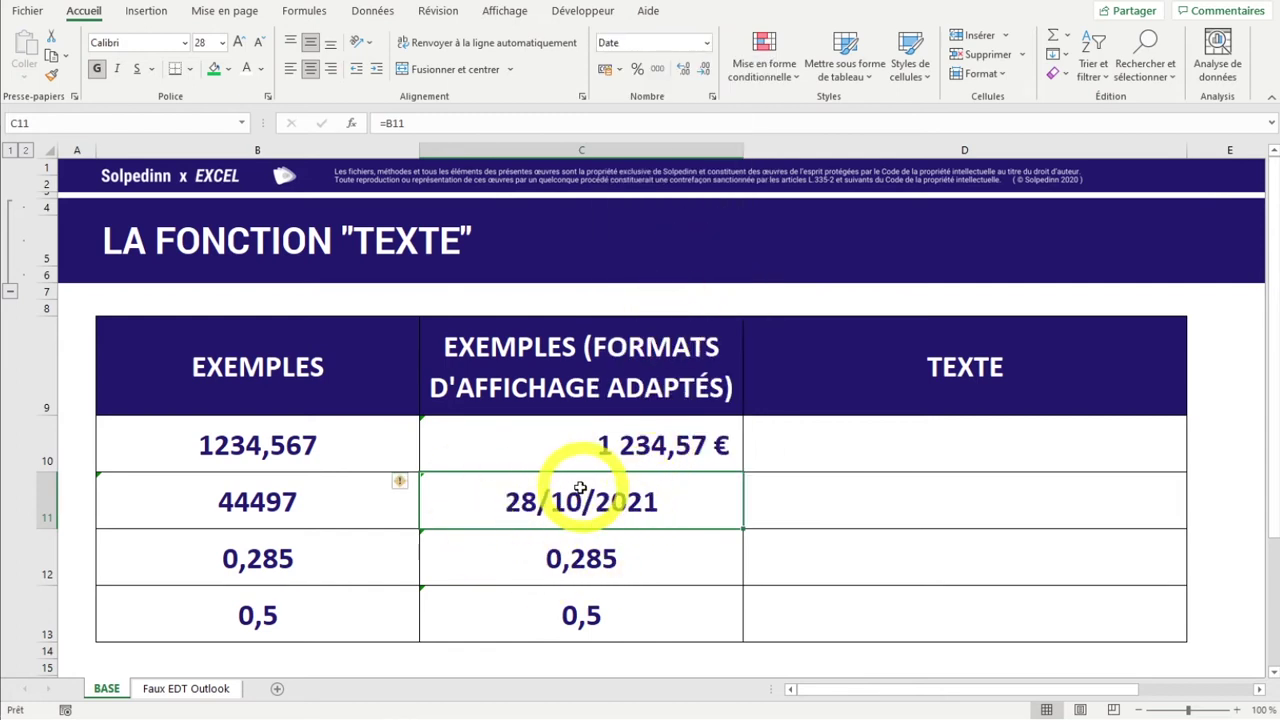
# Format C12 as a one-decimal percentage (28,5%) and C13 as time (12:00:00).
pyautogui.click(565, 557)
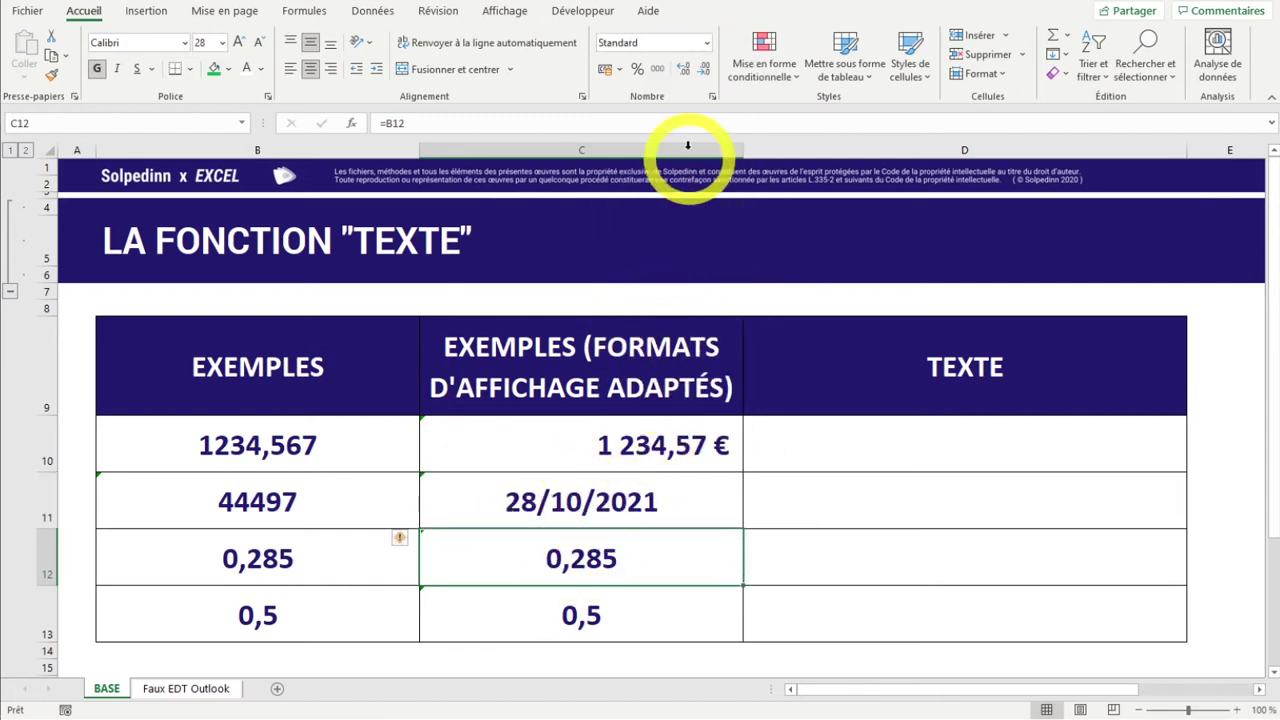
pyautogui.click(637, 69)
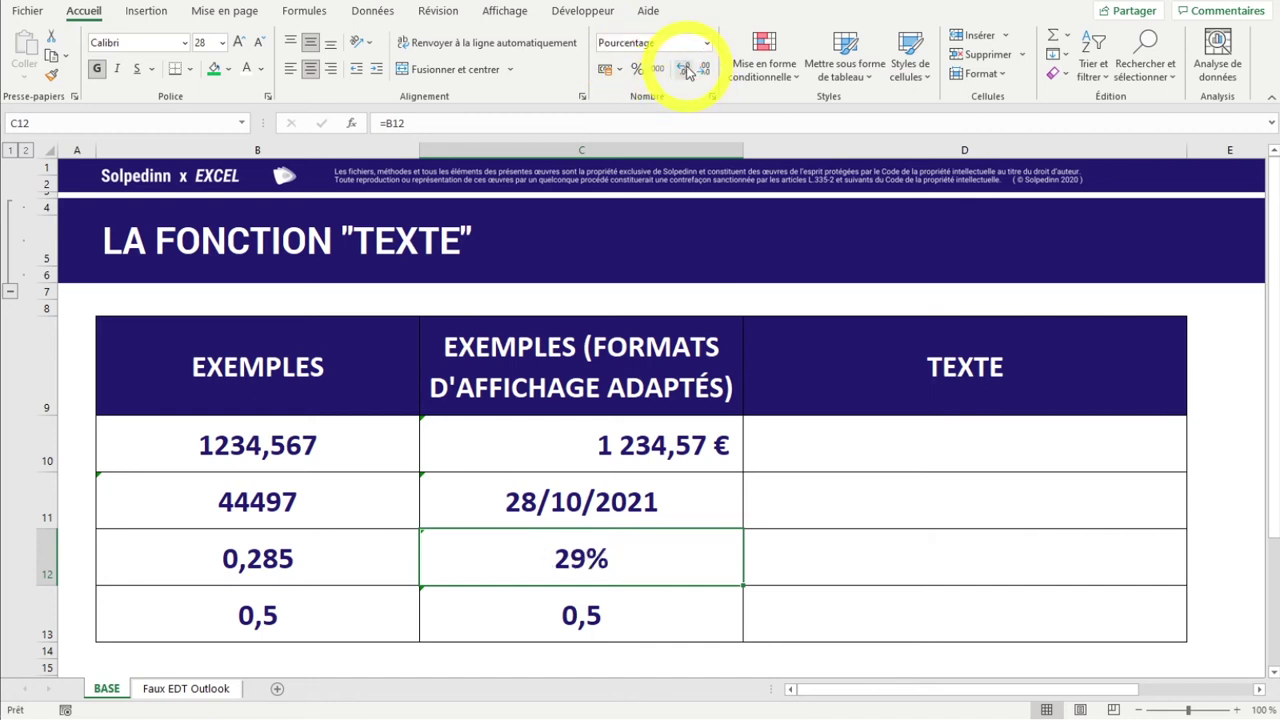
pyautogui.click(685, 69)
pyautogui.click(571, 622)
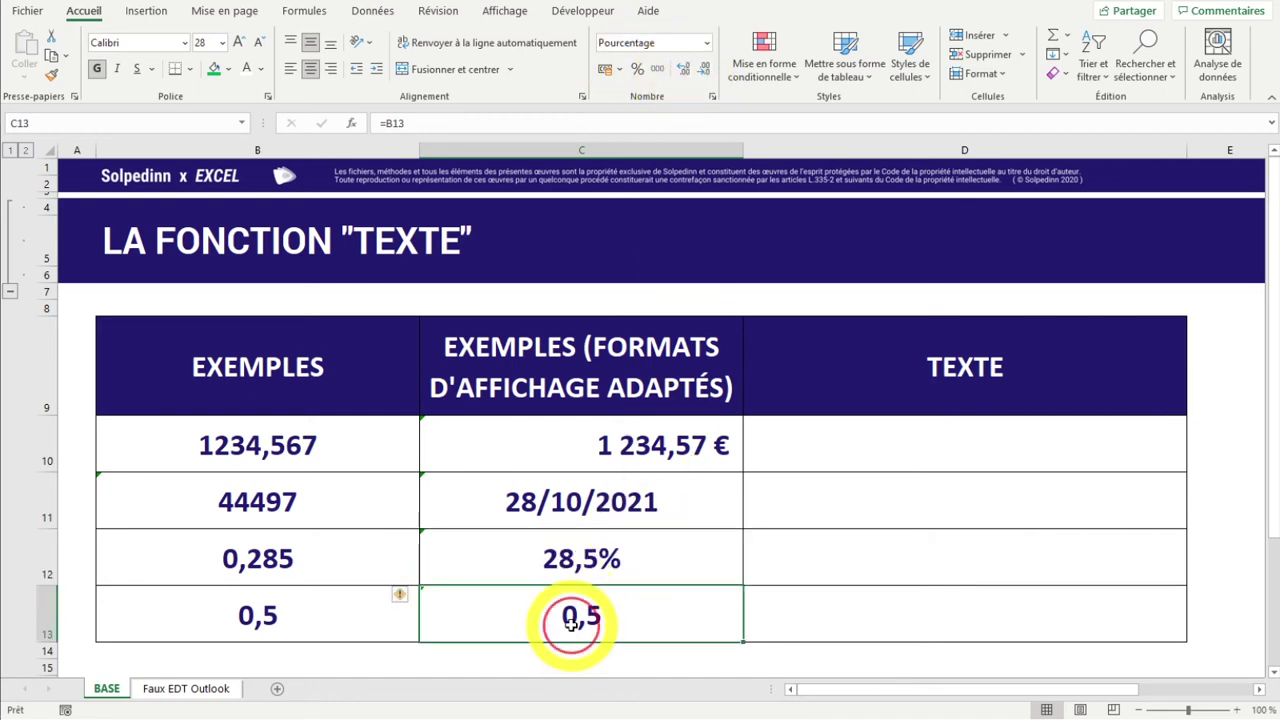
pyautogui.click(706, 42)
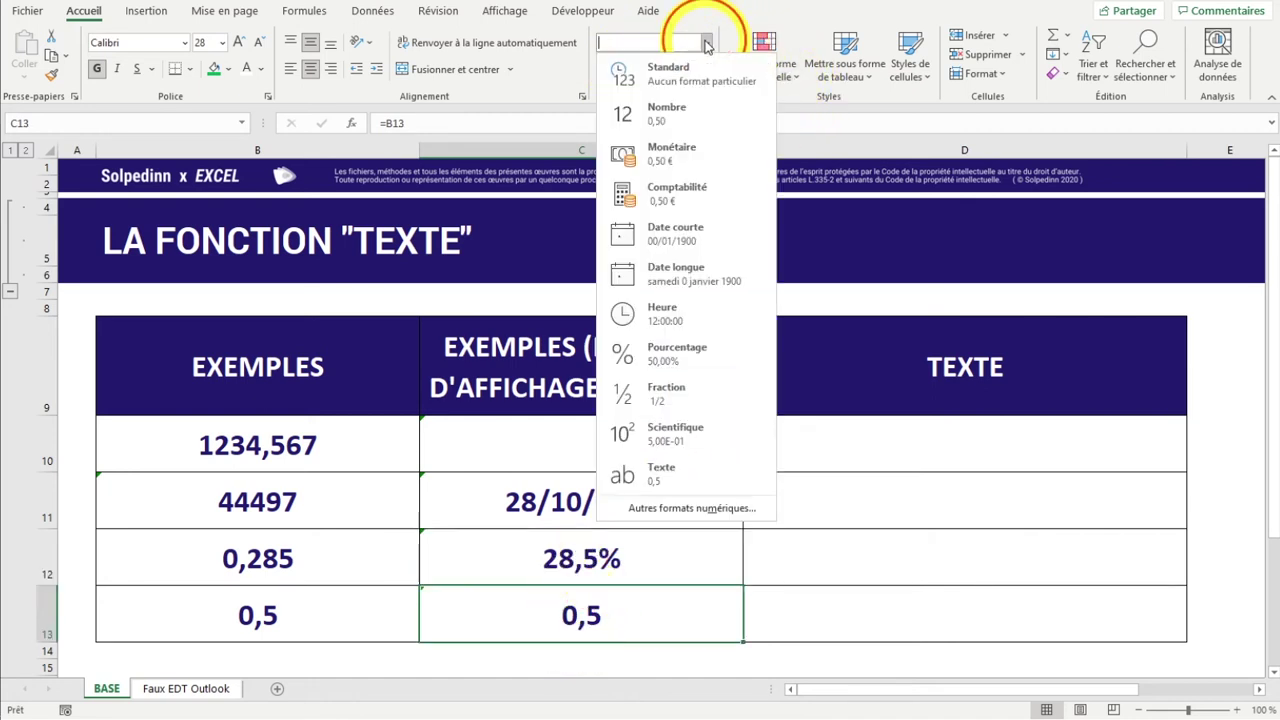
pyautogui.click(678, 315)
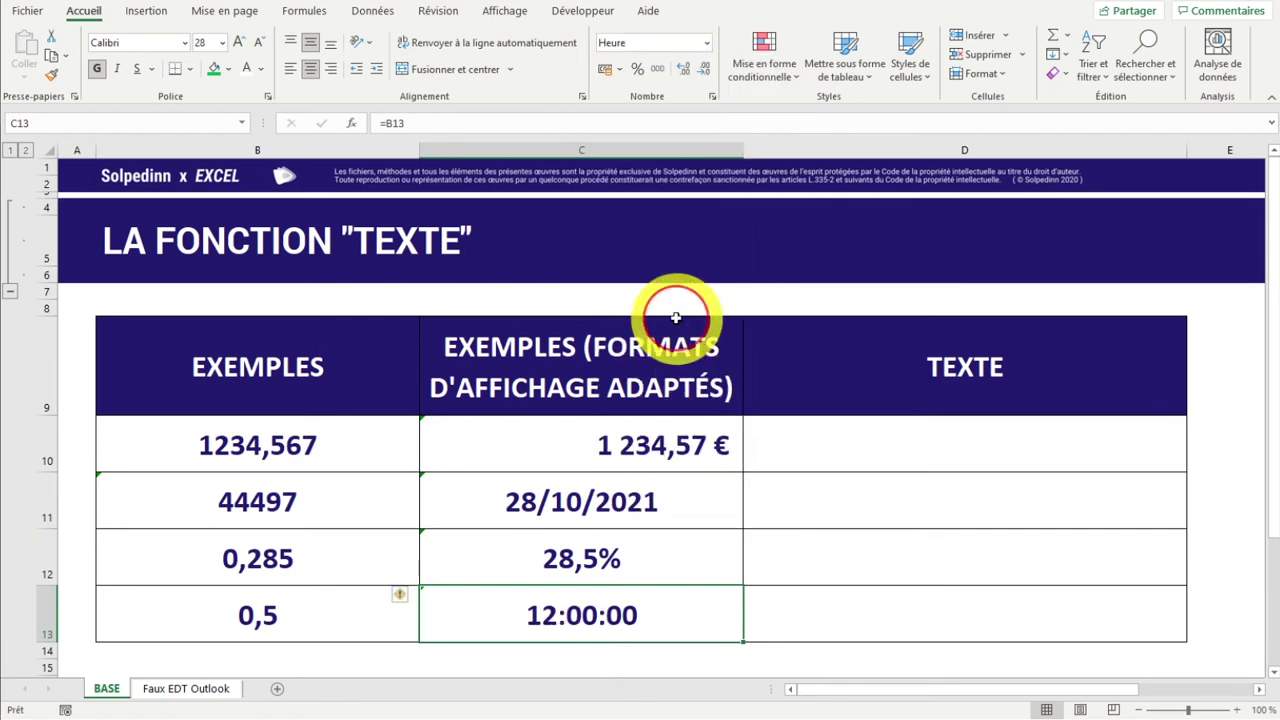
pyautogui.click(635, 457)
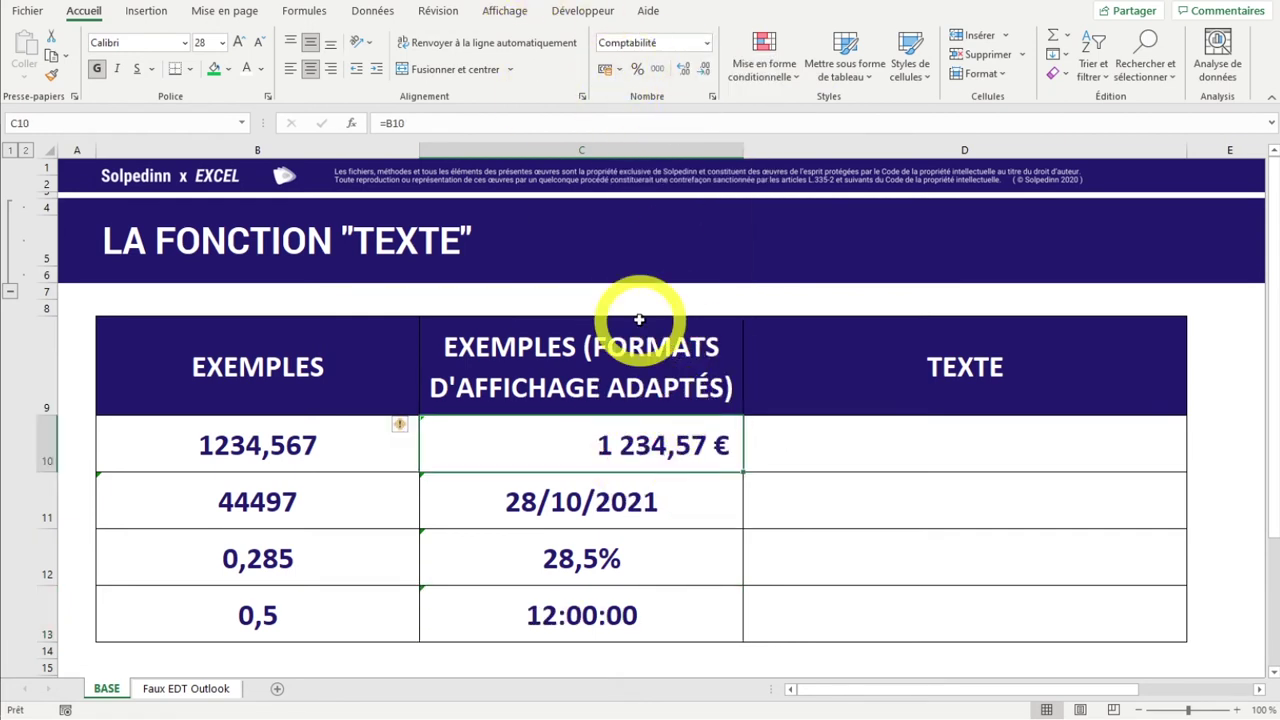
pyautogui.moveTo(314, 441); pyautogui.dragTo(323, 603)
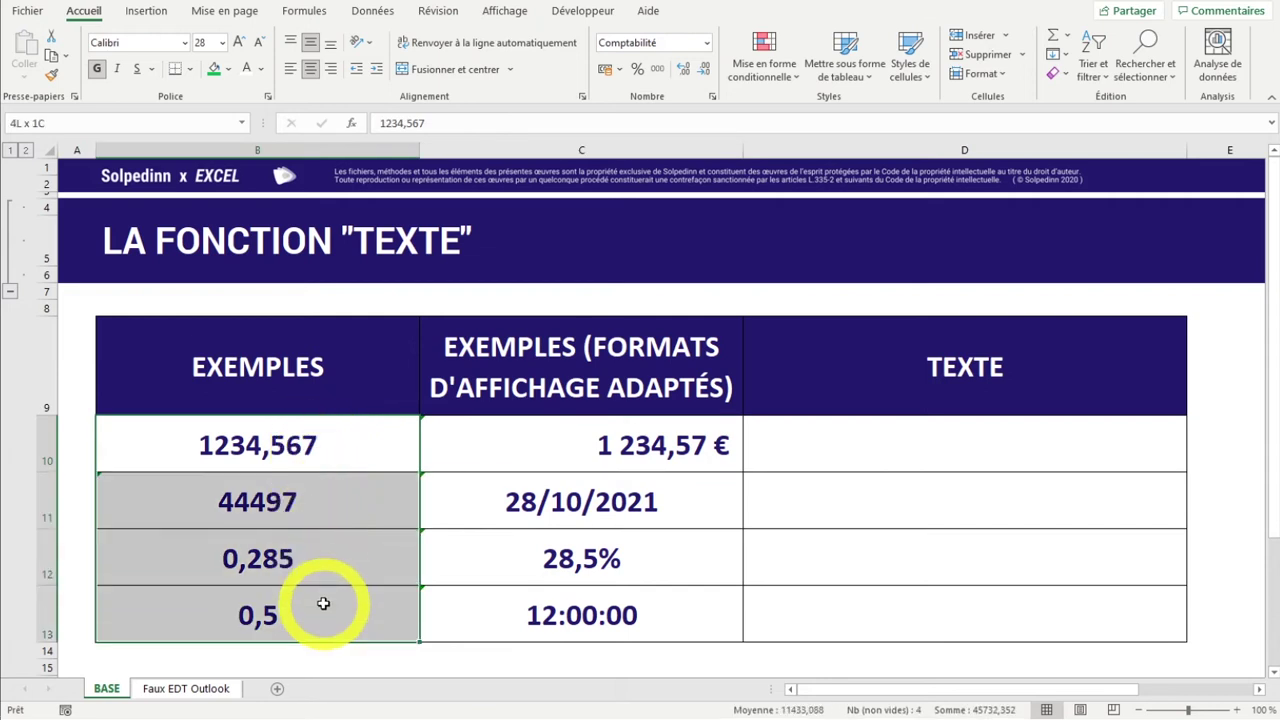
pyautogui.moveTo(564, 459); pyautogui.dragTo(608, 625)
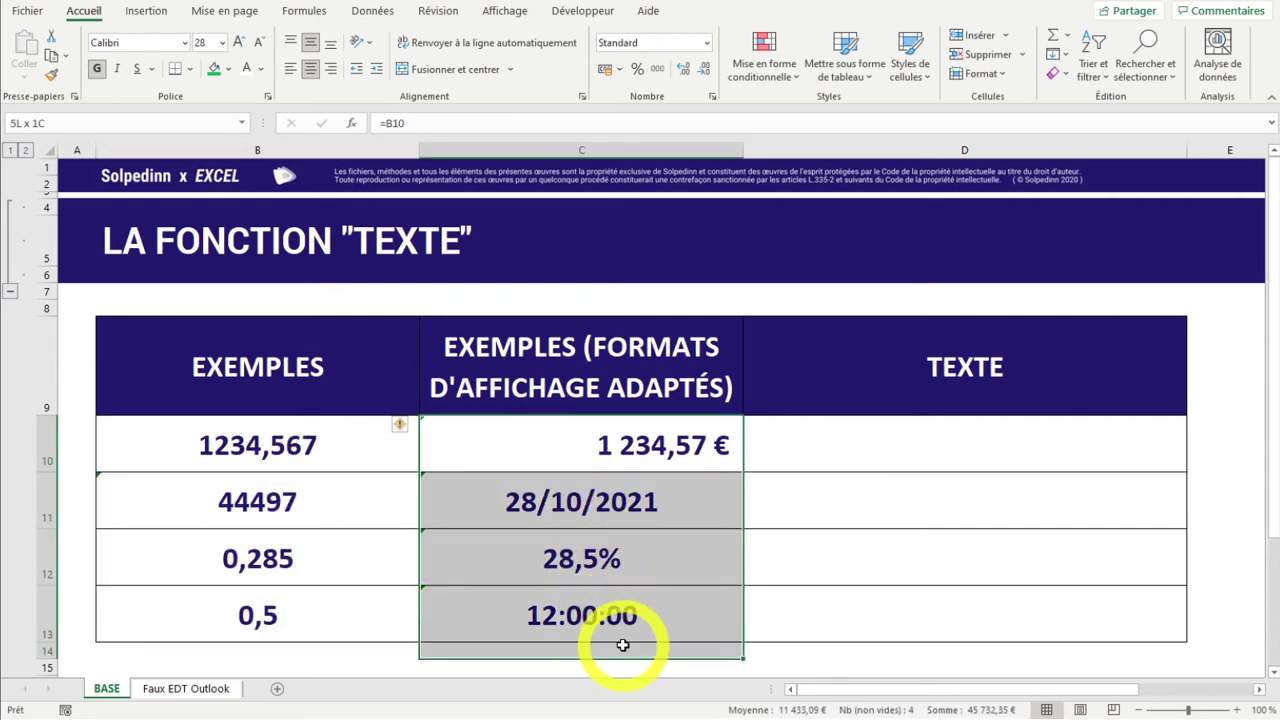
# Start a TEXTE formula in D10 converting B10 with a euro format, first showing 1235€.
pyautogui.click(786, 452)
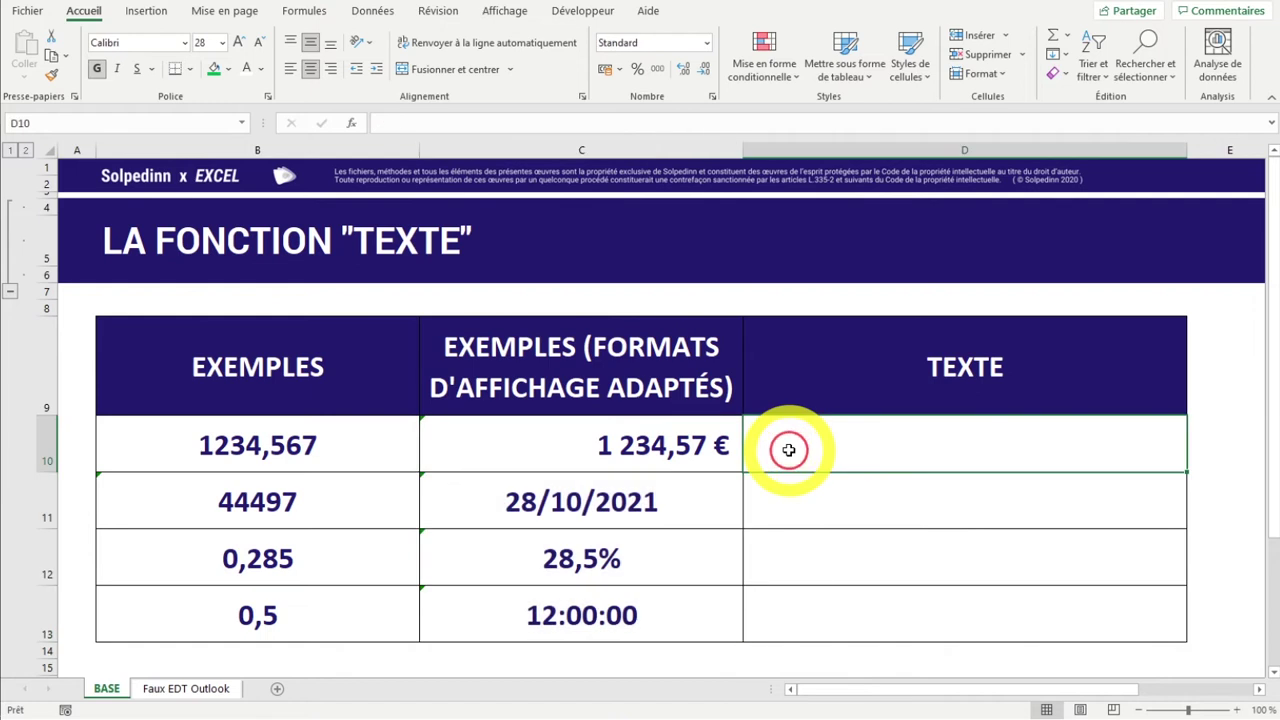
pyautogui.click(706, 43)
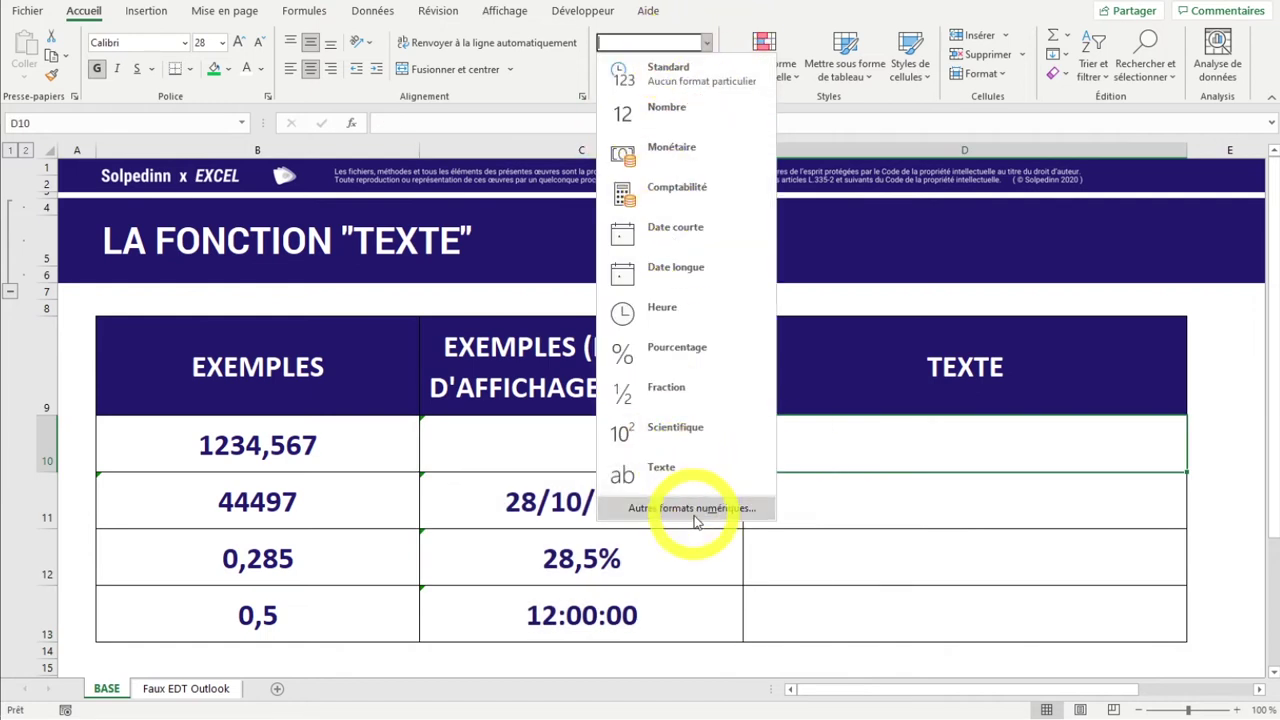
pyautogui.press('Escape')
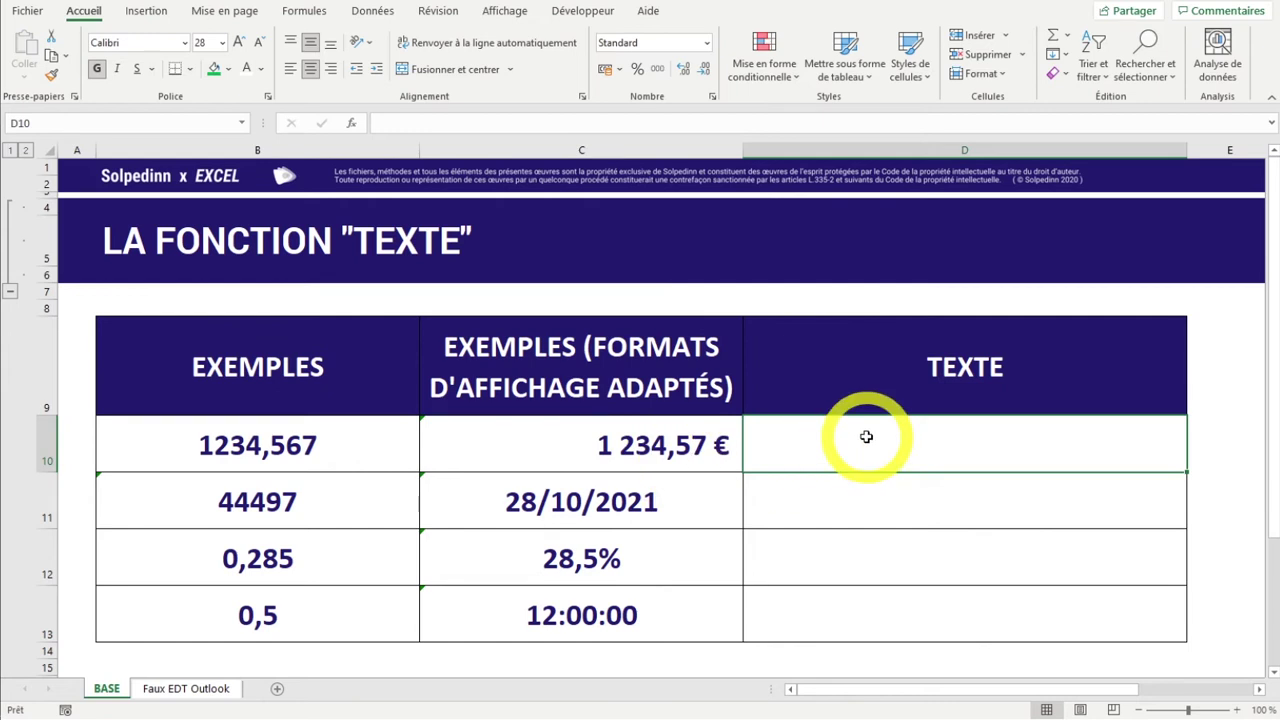
pyautogui.write('=')
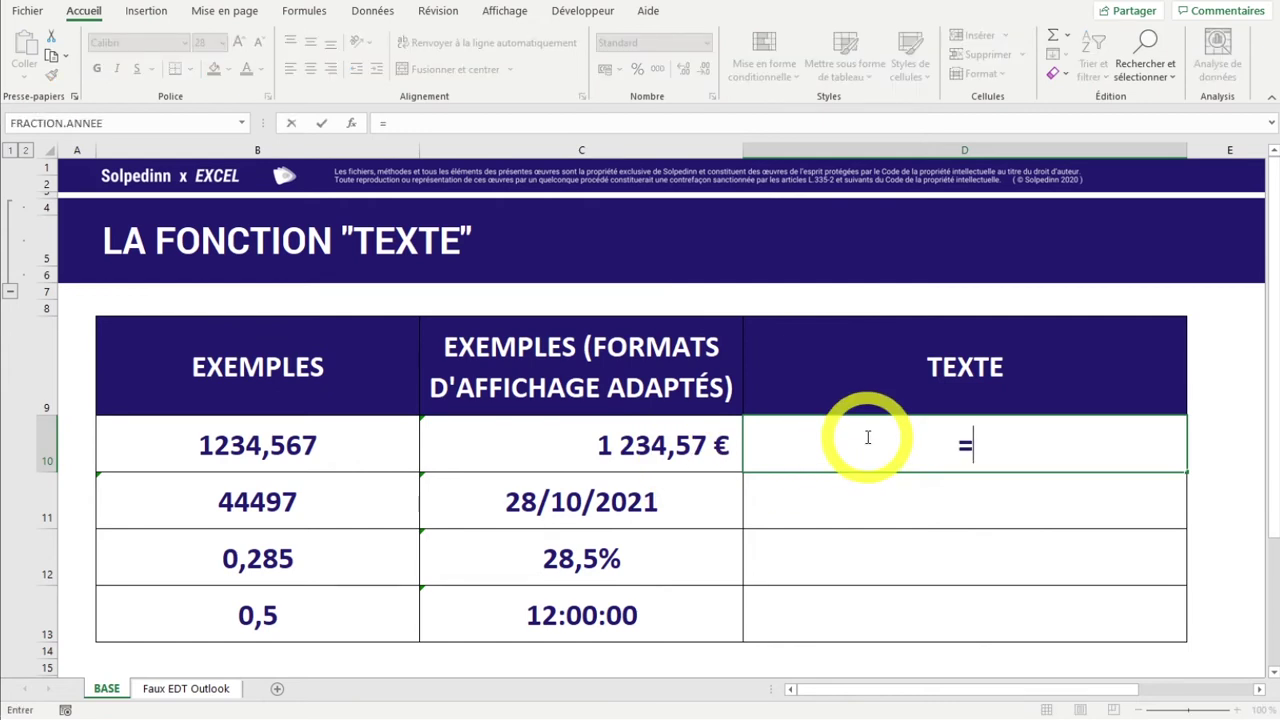
pyautogui.write('TEXT')
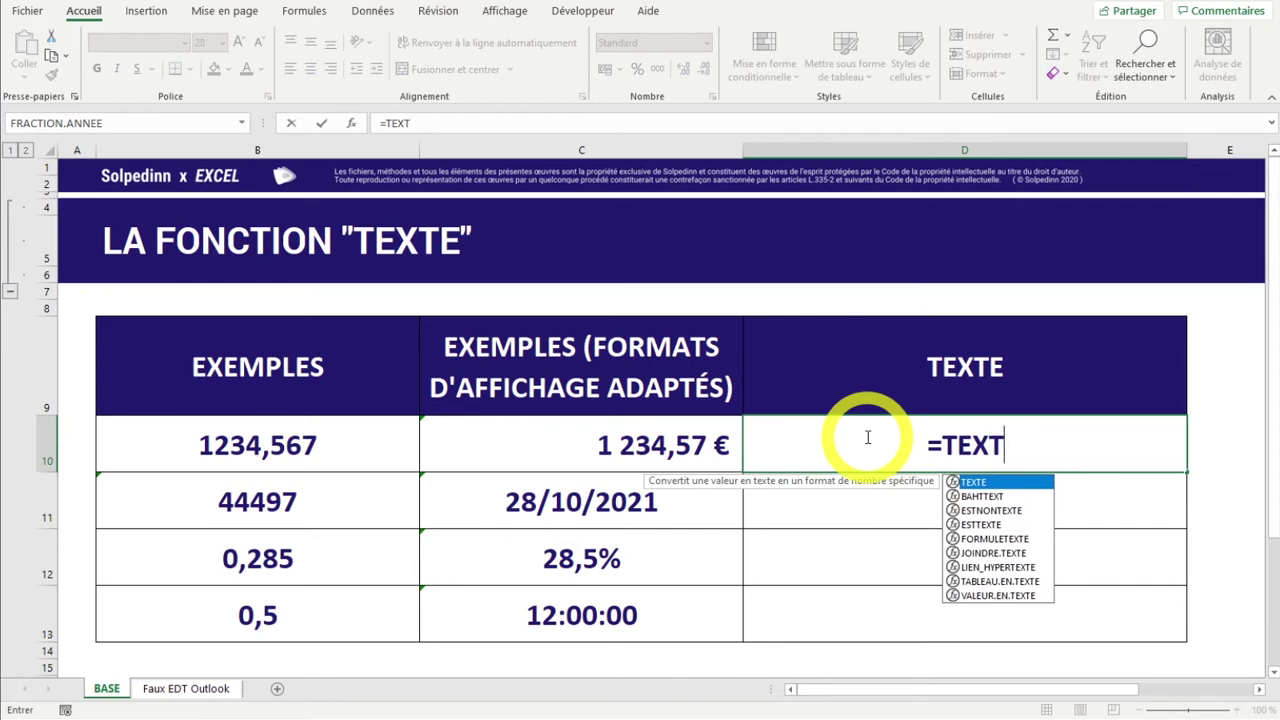
pyautogui.press('Tab')
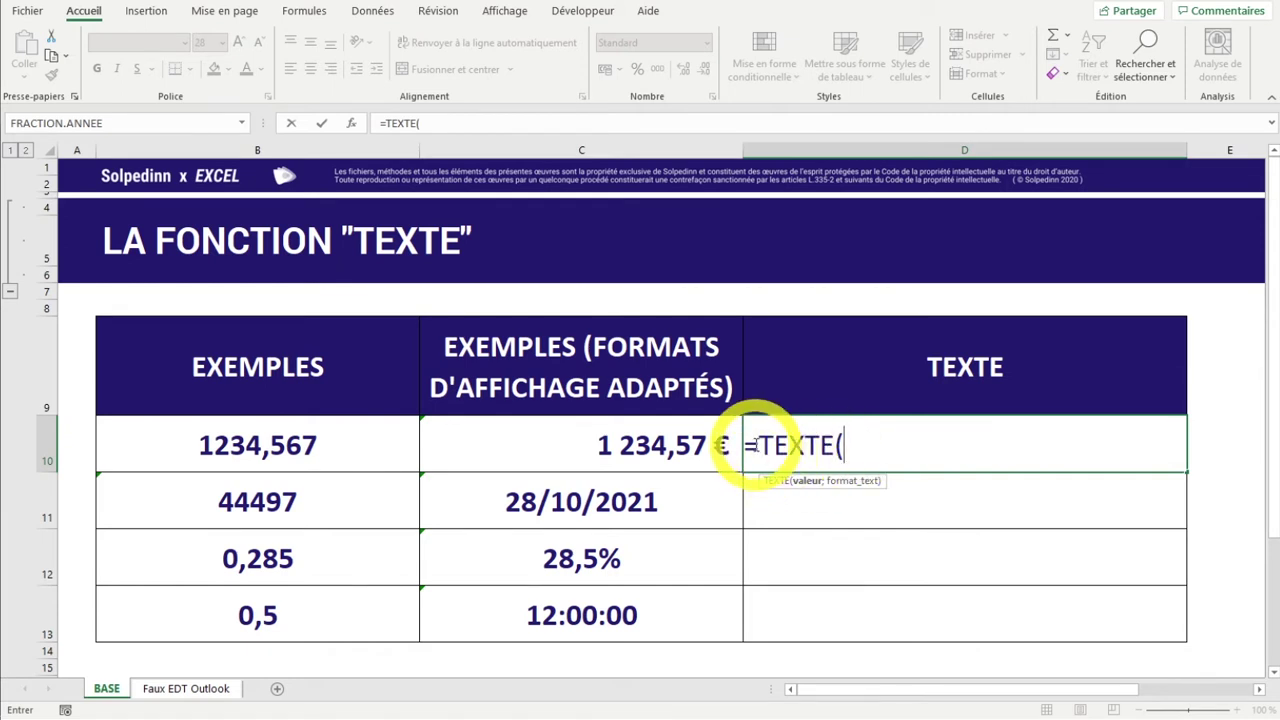
pyautogui.moveTo(757, 443); pyautogui.dragTo(836, 443)
pyautogui.click(872, 443)
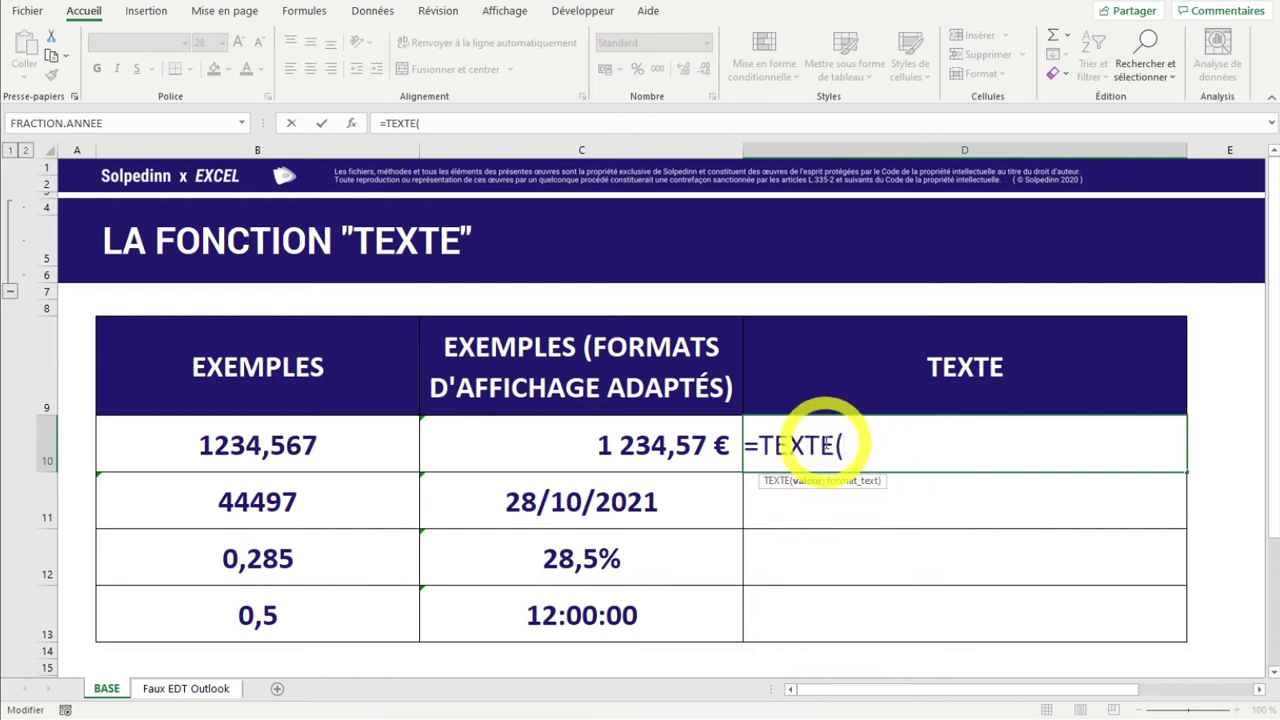
pyautogui.click(229, 446)
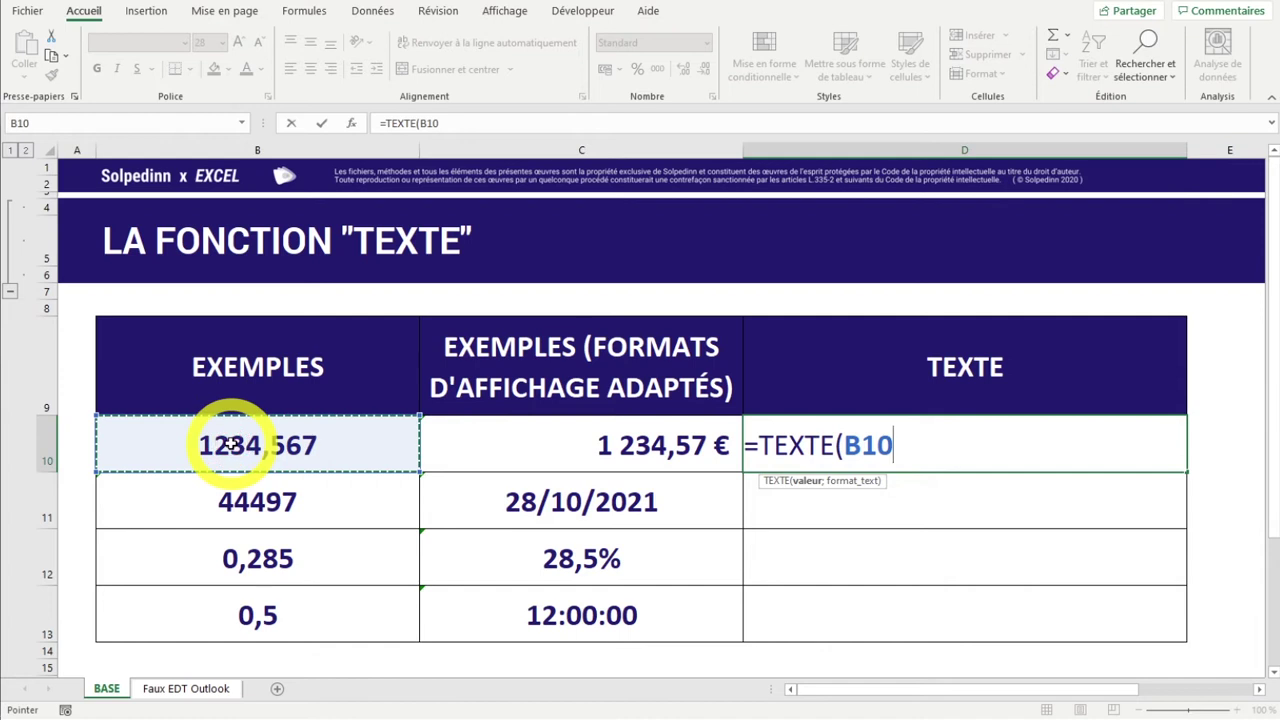
pyautogui.write(';')
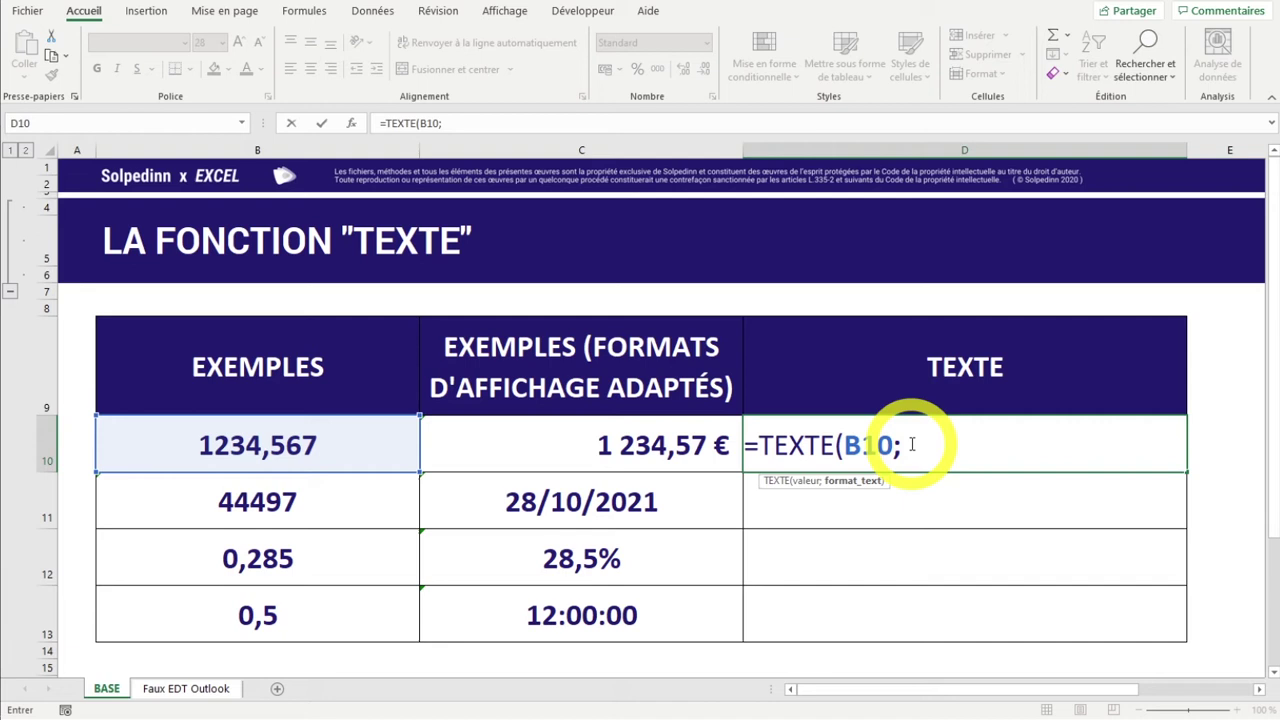
pyautogui.click(906, 446)
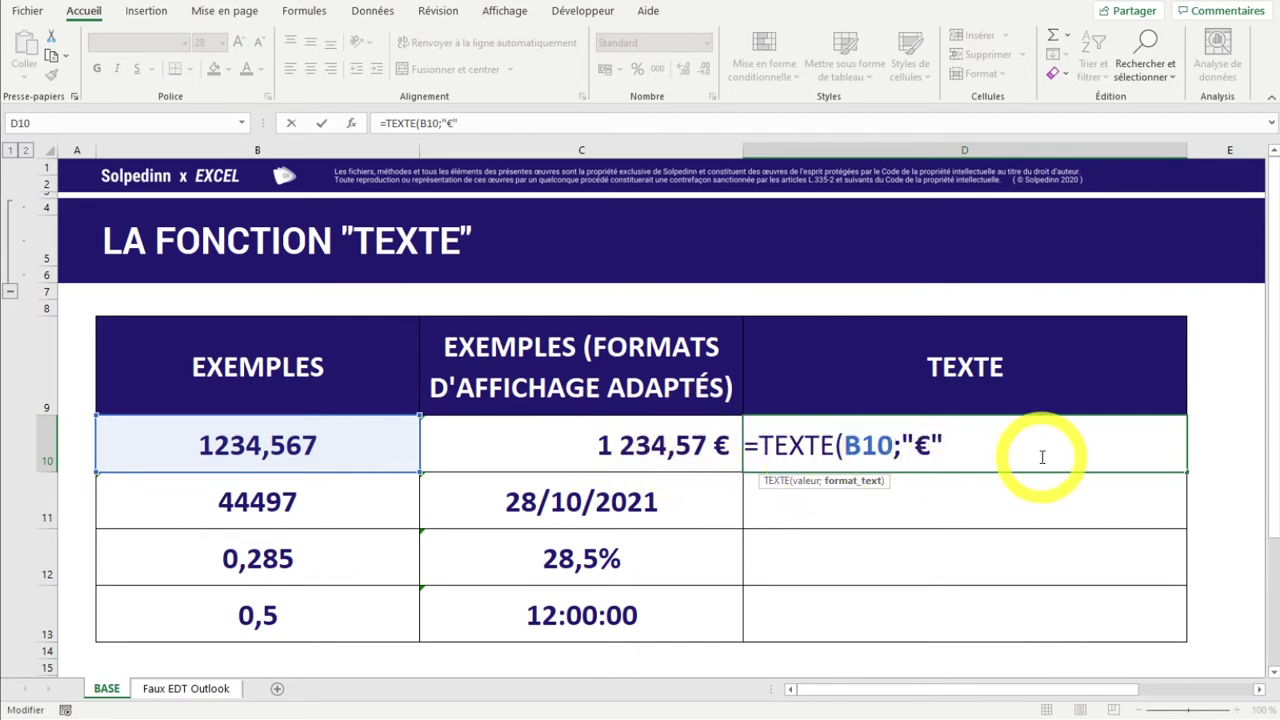
pyautogui.click(914, 446)
pyautogui.write('0')
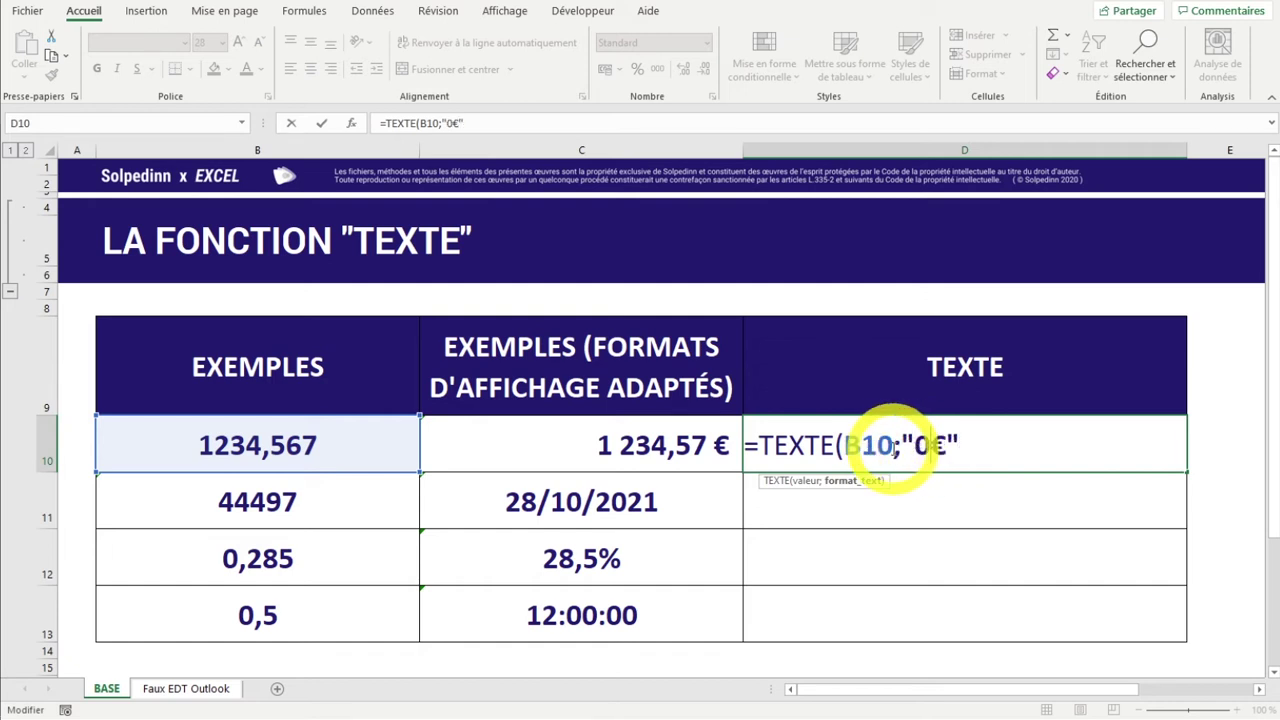
pyautogui.doubleClick(921, 446)
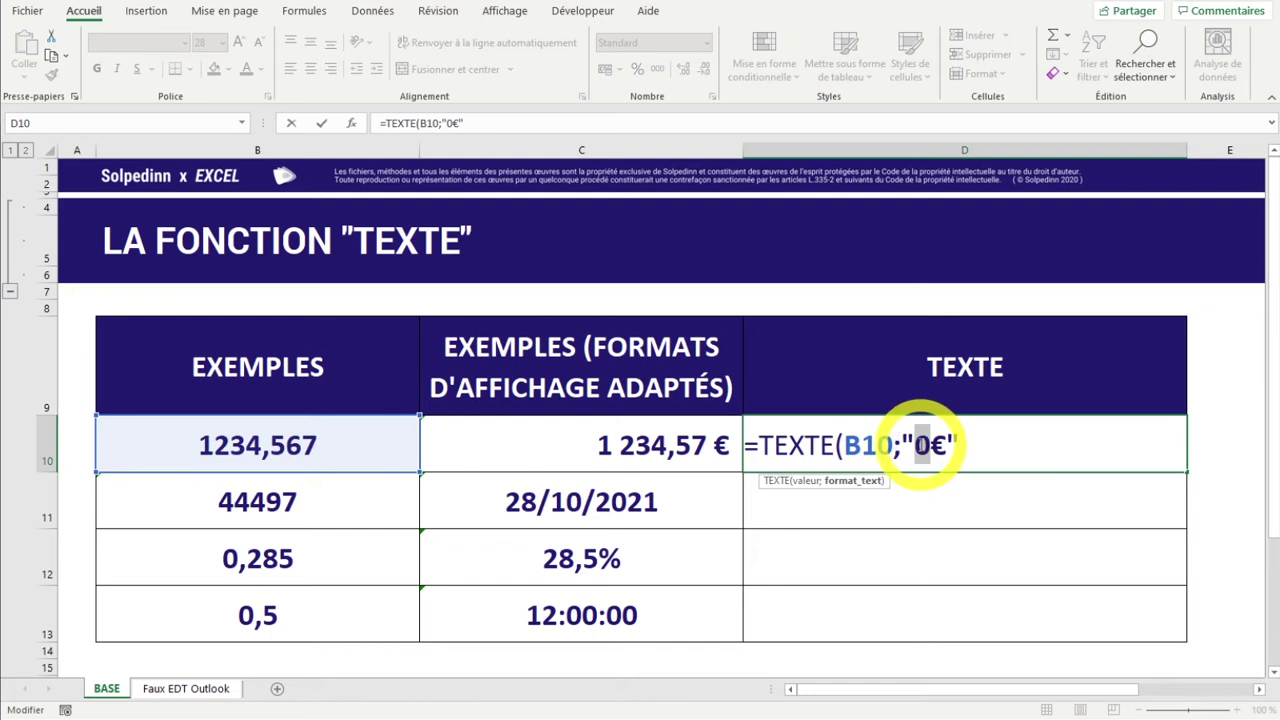
pyautogui.press('Return')
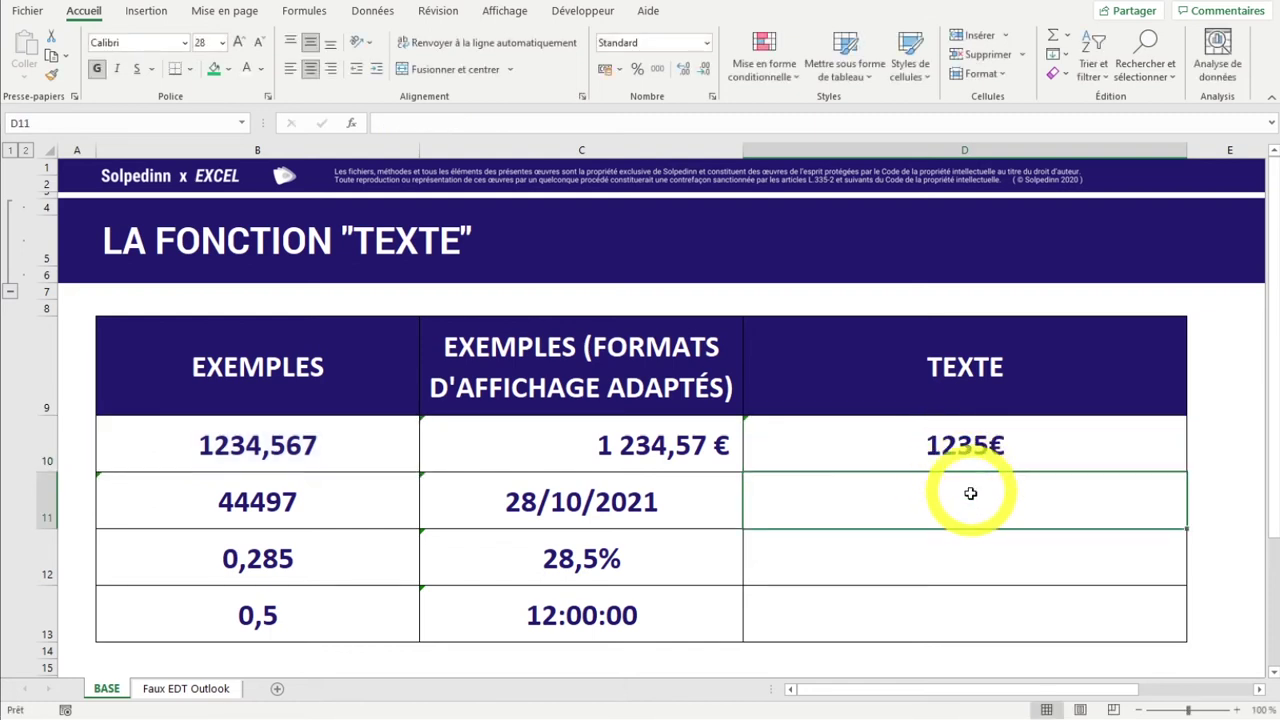
# Refine D10's format code with a space before € and two decimals, showing 1234,57 €.
pyautogui.click(965, 455)
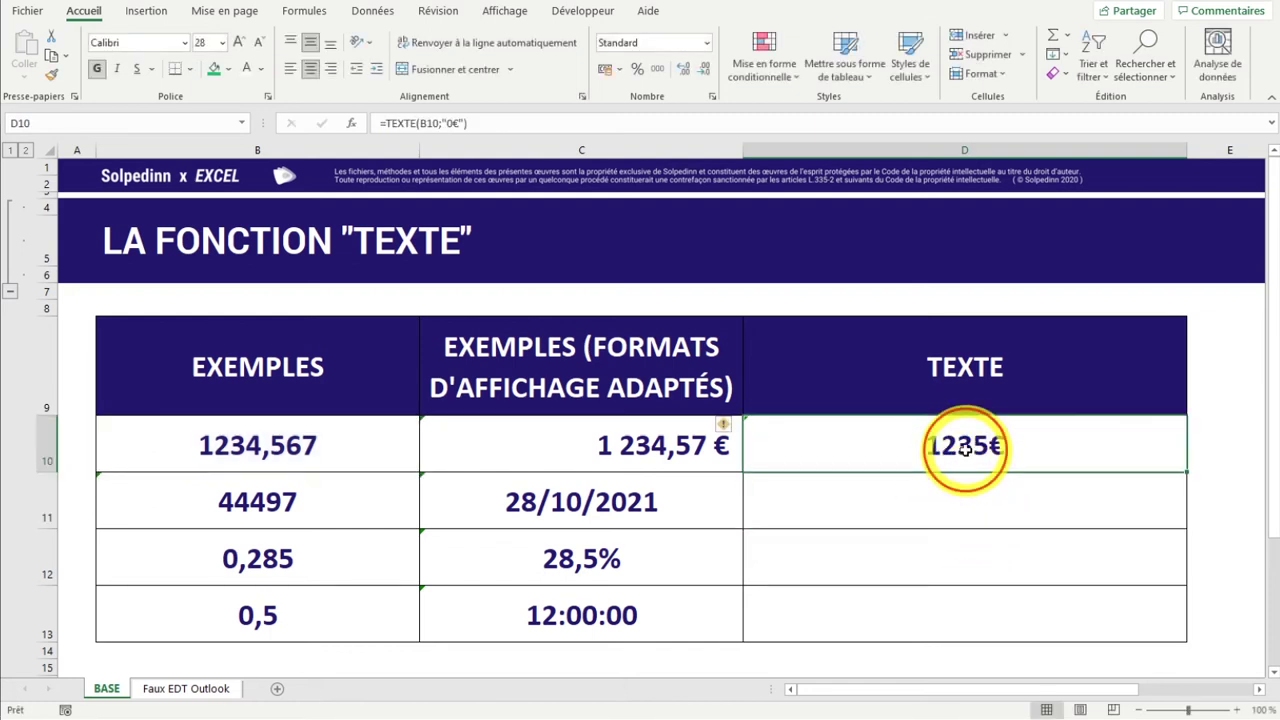
pyautogui.click(238, 450)
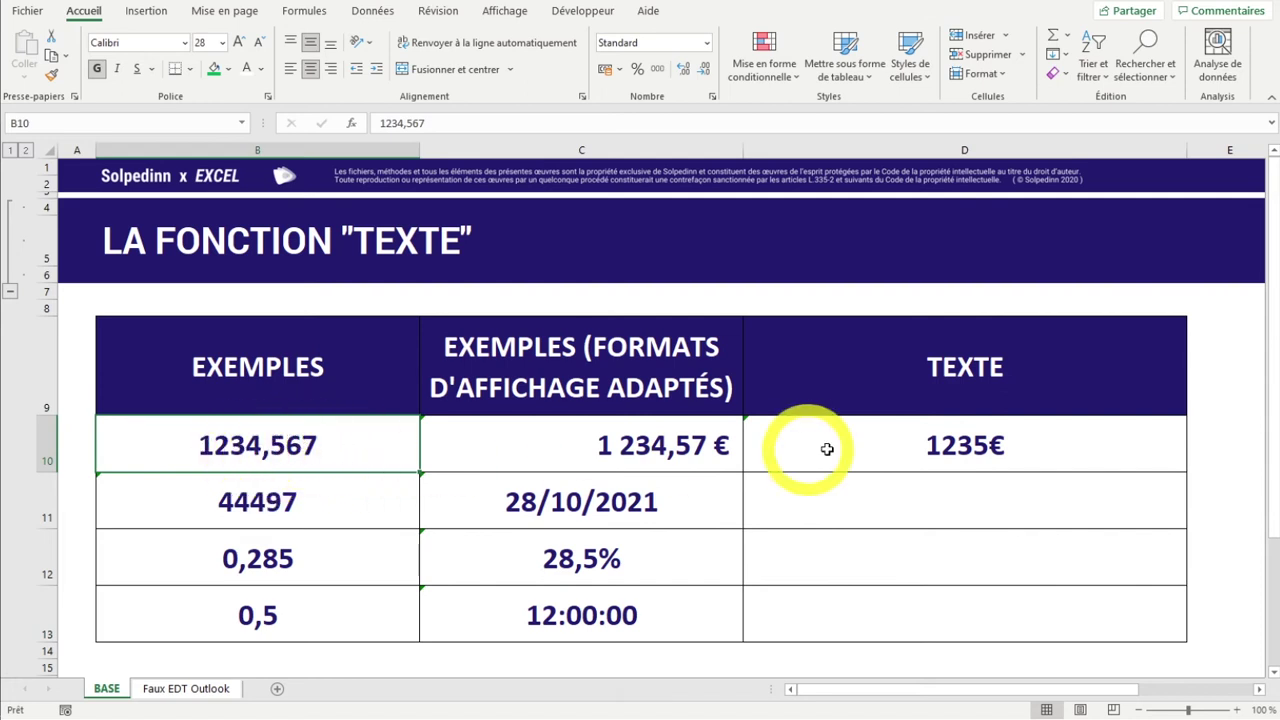
pyautogui.doubleClick(997, 451)
pyautogui.click(930, 446)
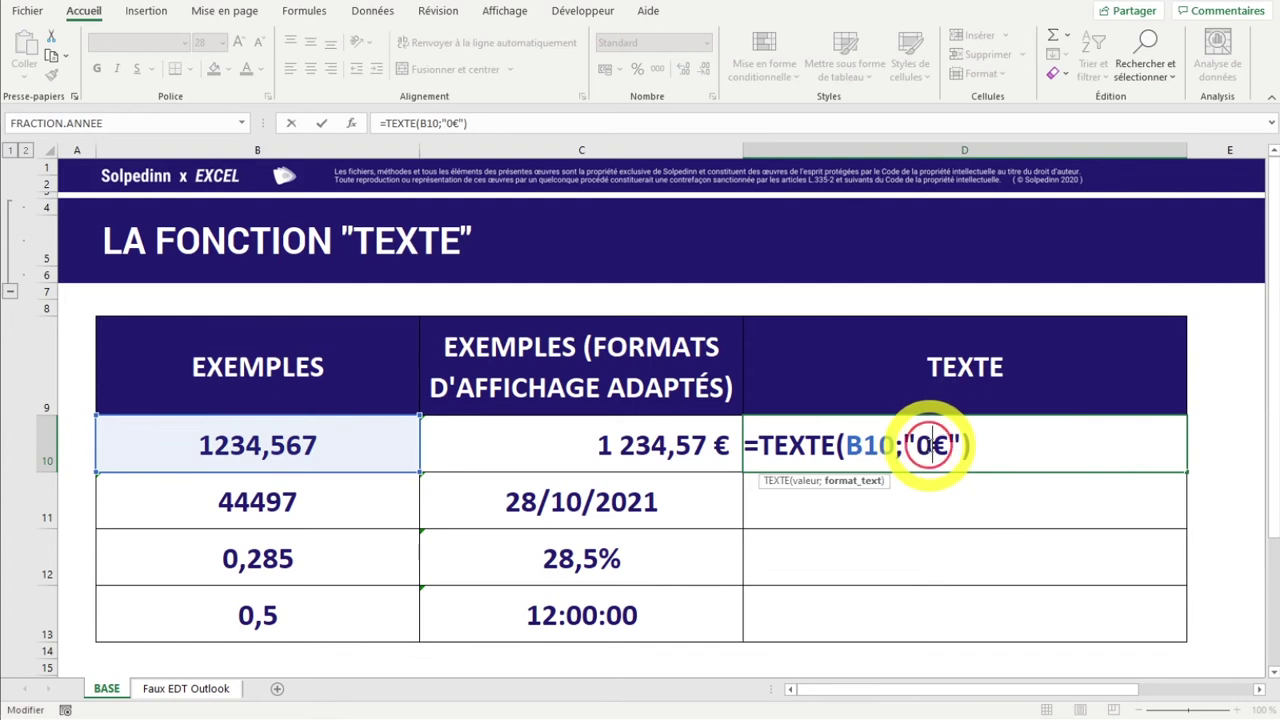
pyautogui.press('Return')
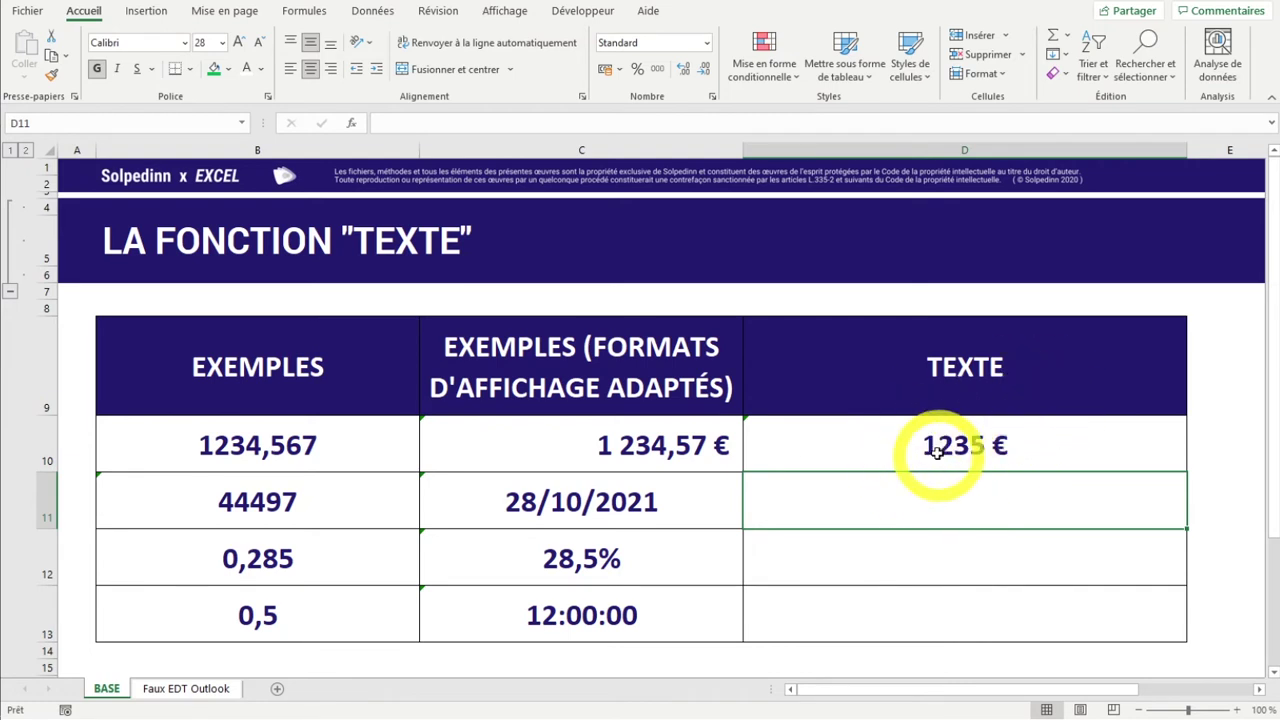
pyautogui.doubleClick(925, 446)
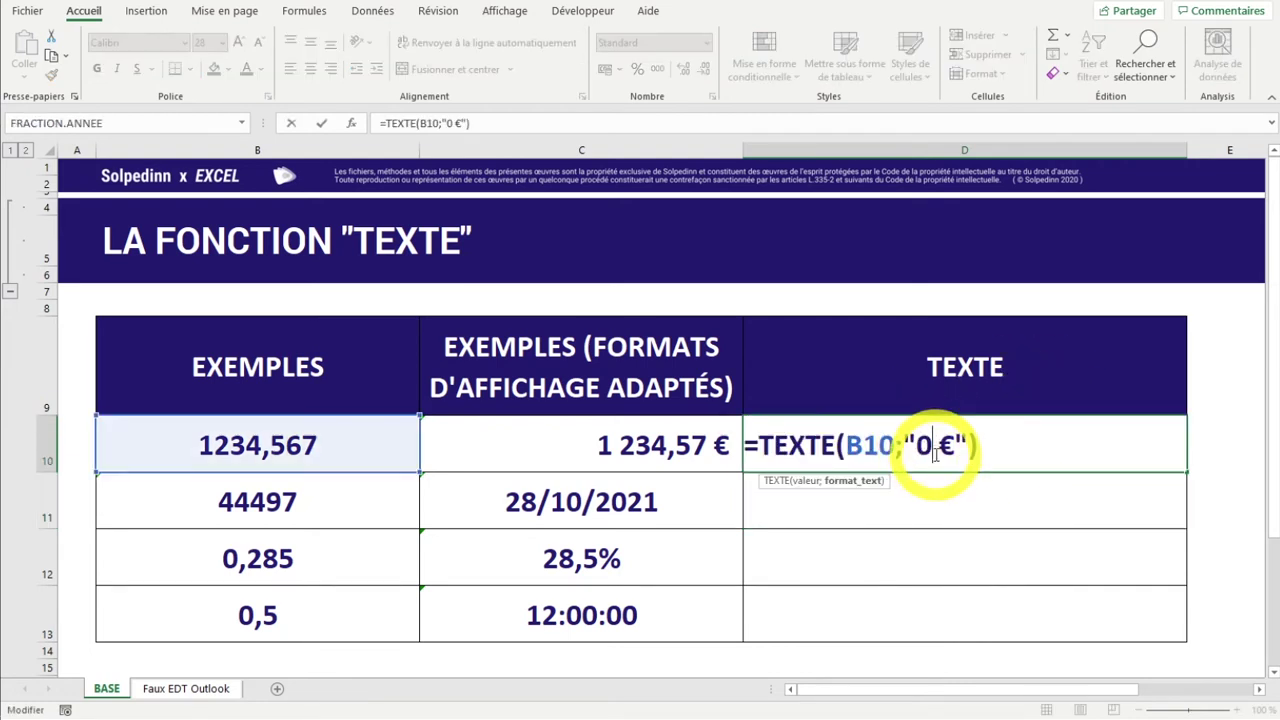
pyautogui.moveTo(916, 446); pyautogui.dragTo(932, 449)
pyautogui.click(943, 486)
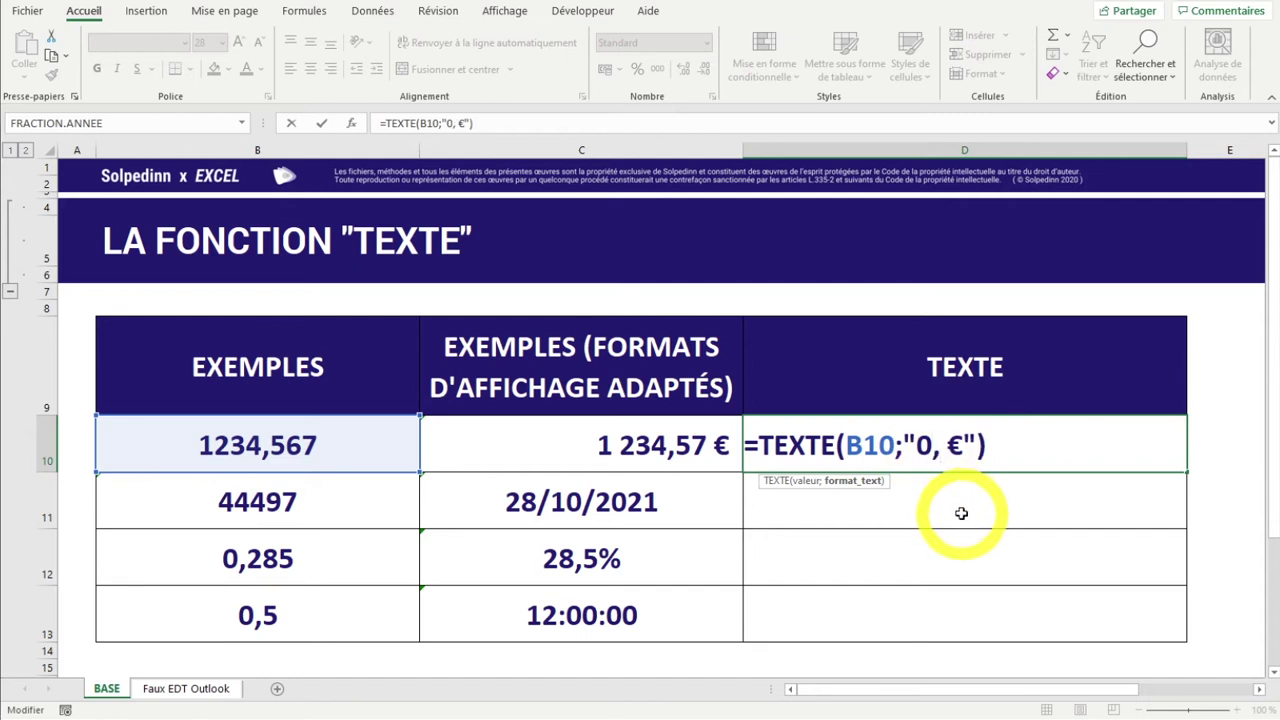
pyautogui.press('Return')
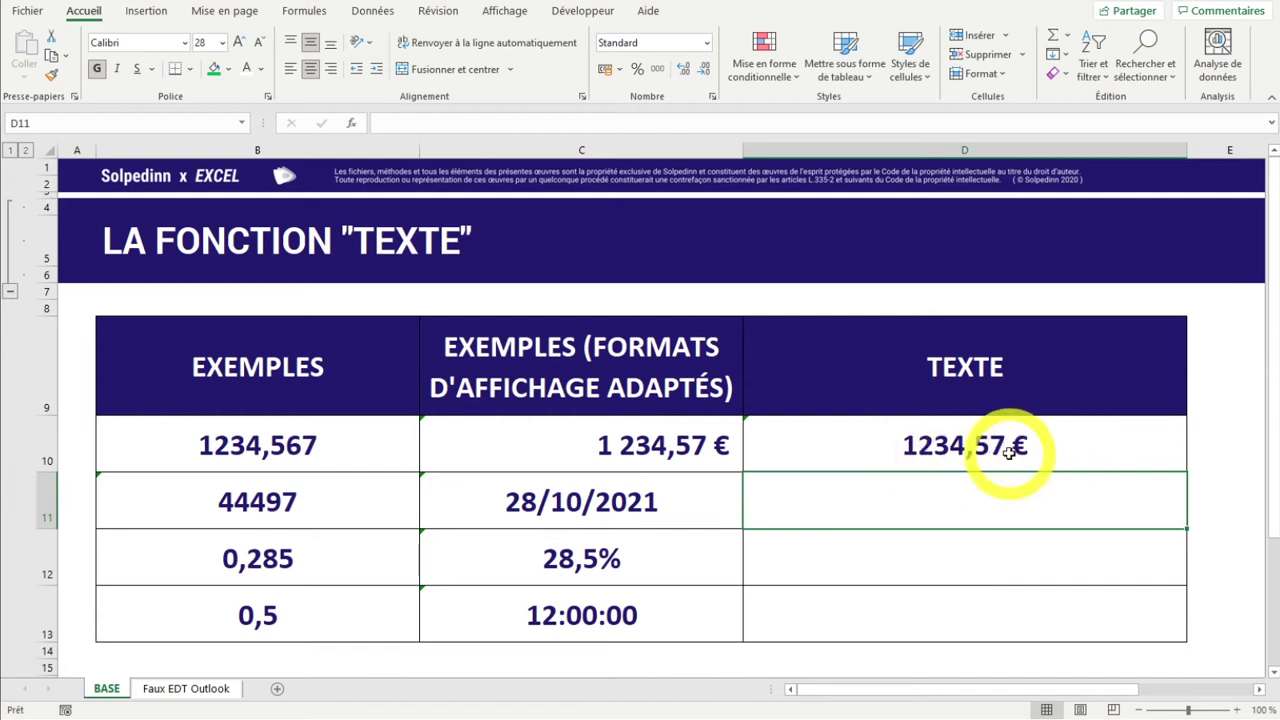
# Add a thousands separator so D10 uses "# ##0,00 €" and shows 1 234,57 €.
pyautogui.click(303, 450)
pyautogui.doubleClick(303, 450)
pyautogui.moveTo(303, 449)
pyautogui.mouseDown()
pyautogui.moveTo(317, 447)
pyautogui.moveTo(301, 447)
pyautogui.mouseUp()
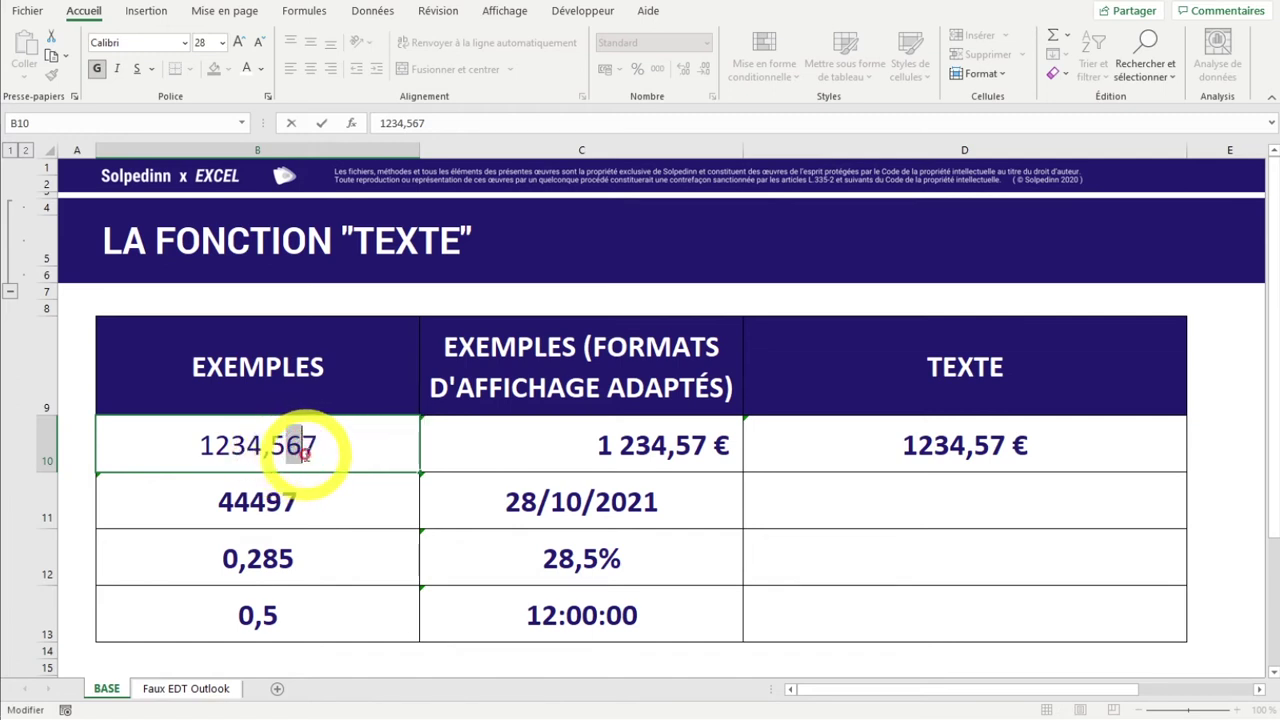
pyautogui.press('Escape')
pyautogui.click(908, 447)
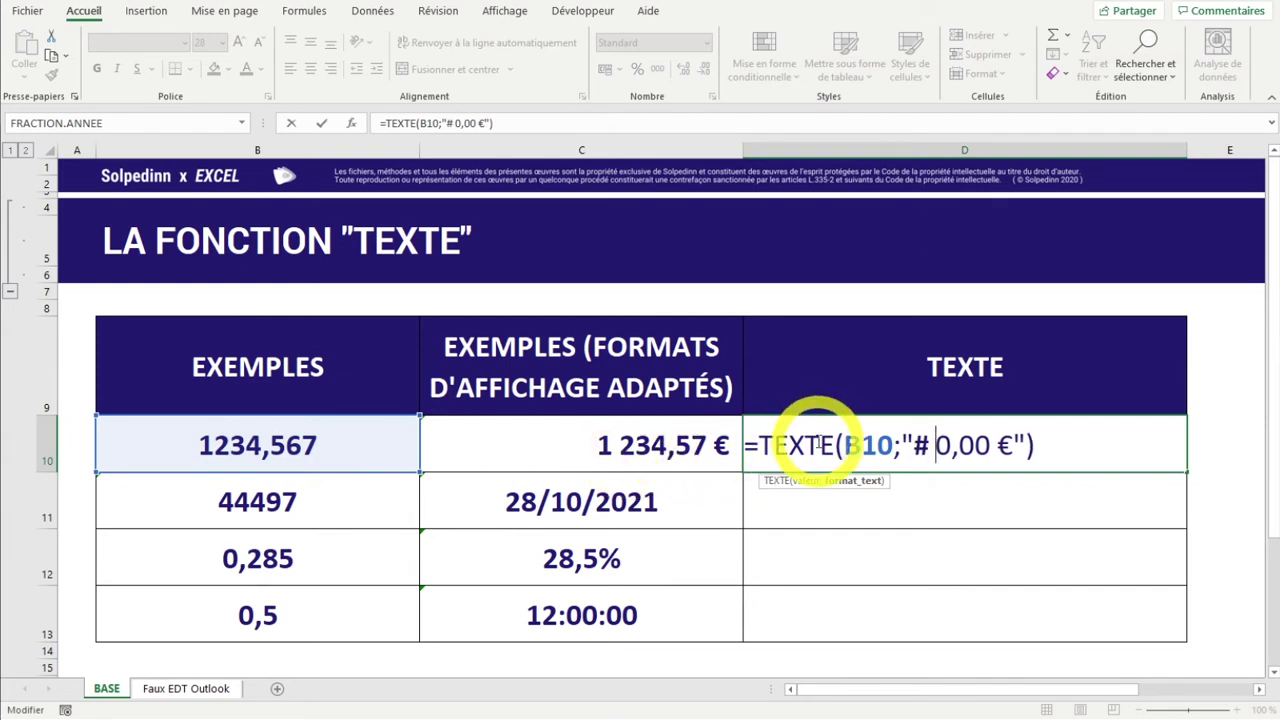
pyautogui.click(937, 462)
pyautogui.write('##')
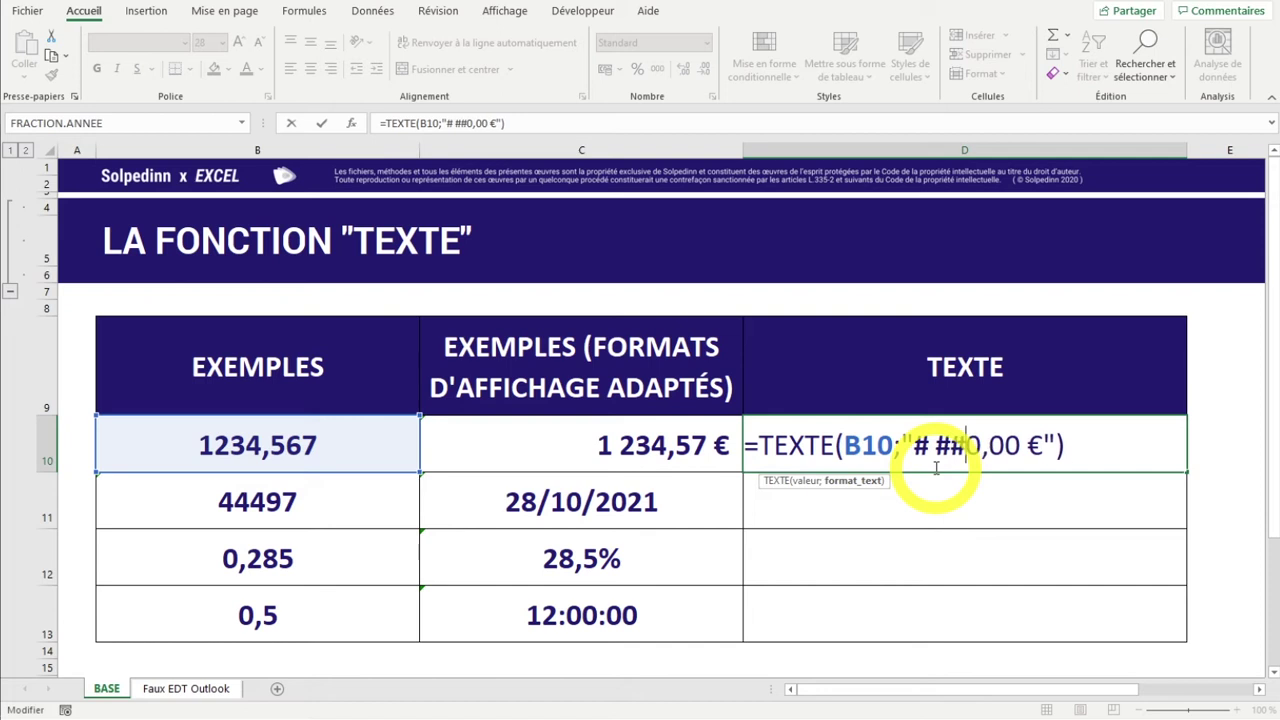
pyautogui.click(1050, 495)
pyautogui.click(922, 450)
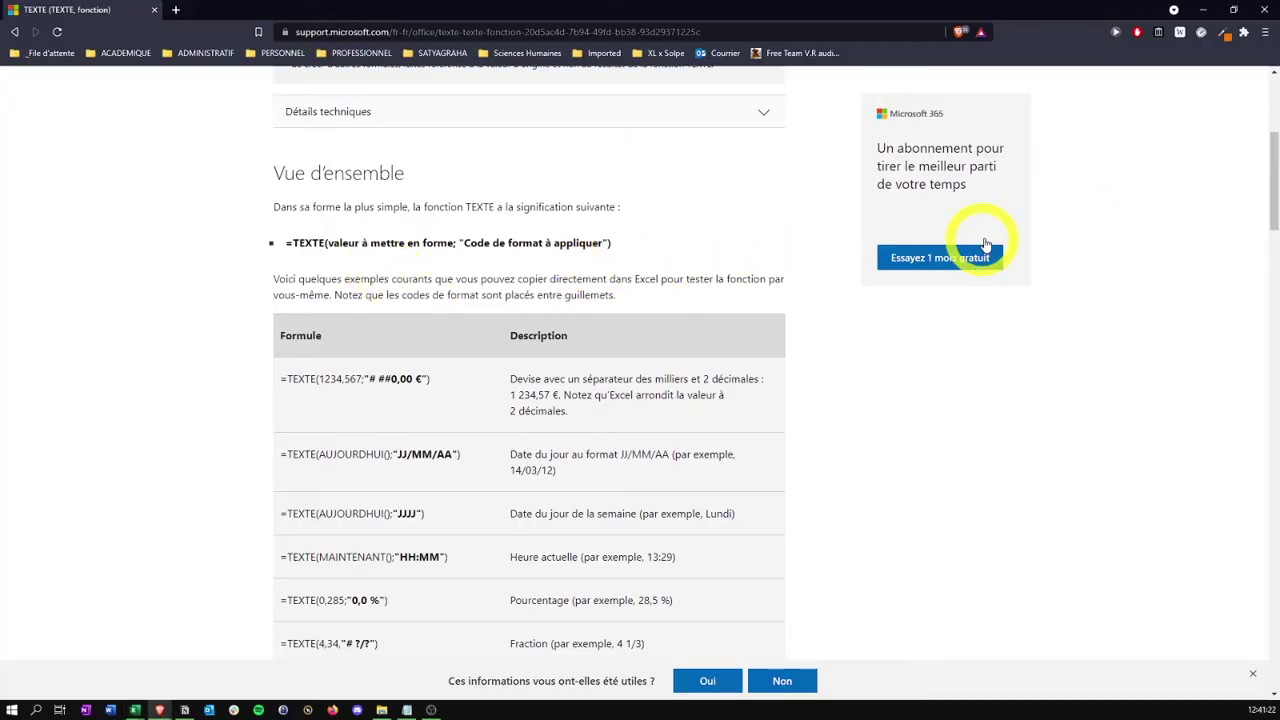
# Scroll the TEXTE help page, highlighting the currency, JJ/MM date and 0,0 % percentage format codes.
pyautogui.moveTo(1268, 157)
pyautogui.mouseDown()
pyautogui.moveTo(1261, 87)
pyautogui.moveTo(1265, 192)
pyautogui.mouseUp()
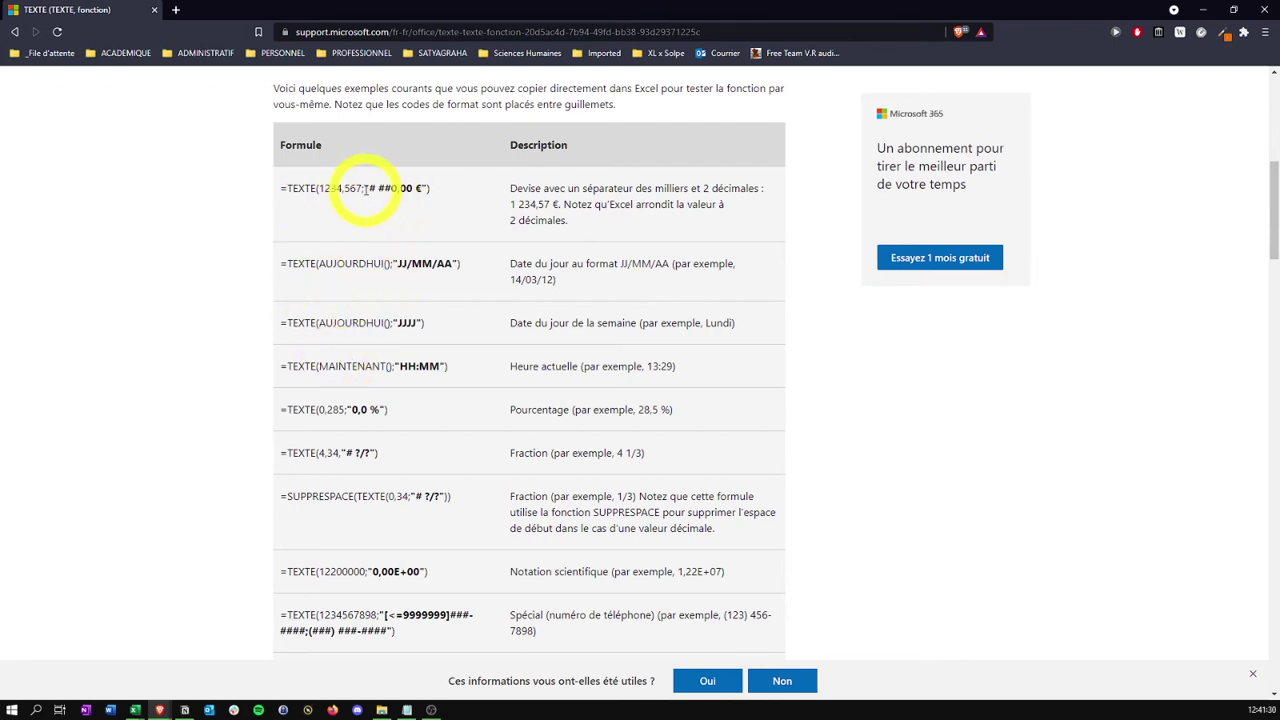
pyautogui.moveTo(366, 187); pyautogui.dragTo(418, 195)
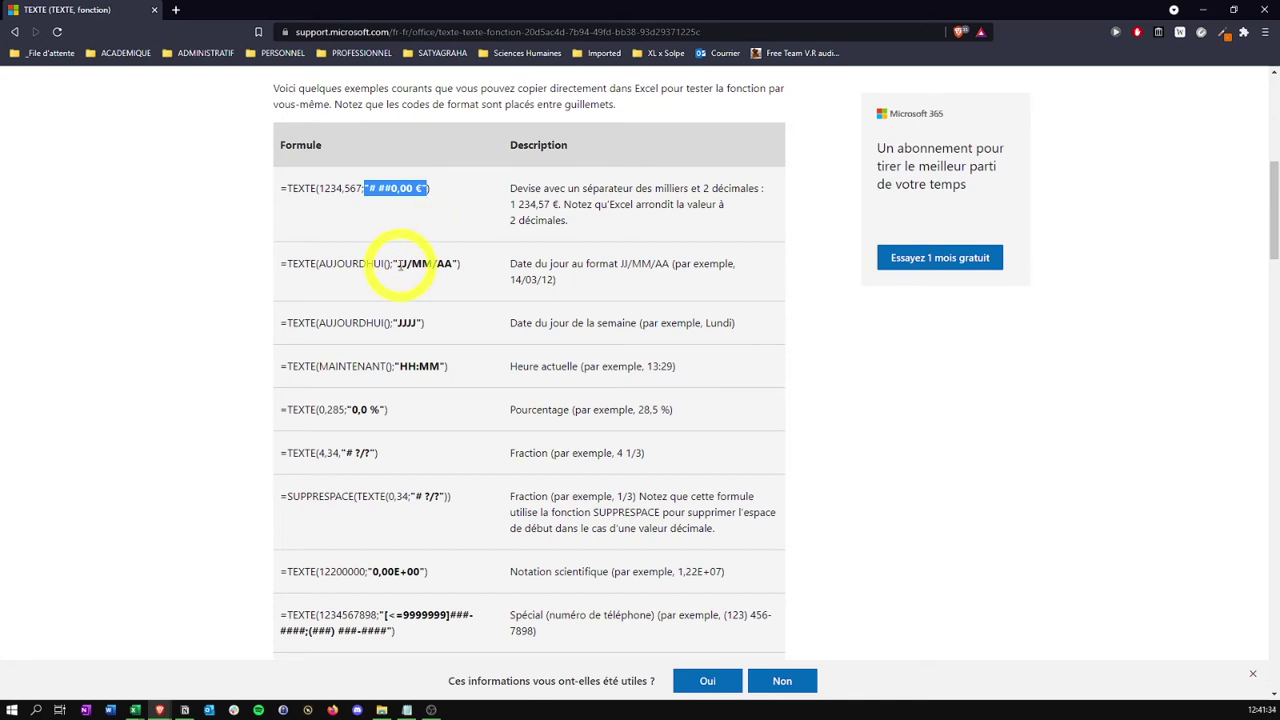
pyautogui.moveTo(393, 263); pyautogui.dragTo(420, 263)
pyautogui.moveTo(378, 188); pyautogui.dragTo(428, 188)
pyautogui.moveTo(424, 263); pyautogui.dragTo(437, 265)
pyautogui.scroll(-2, 415, 395)
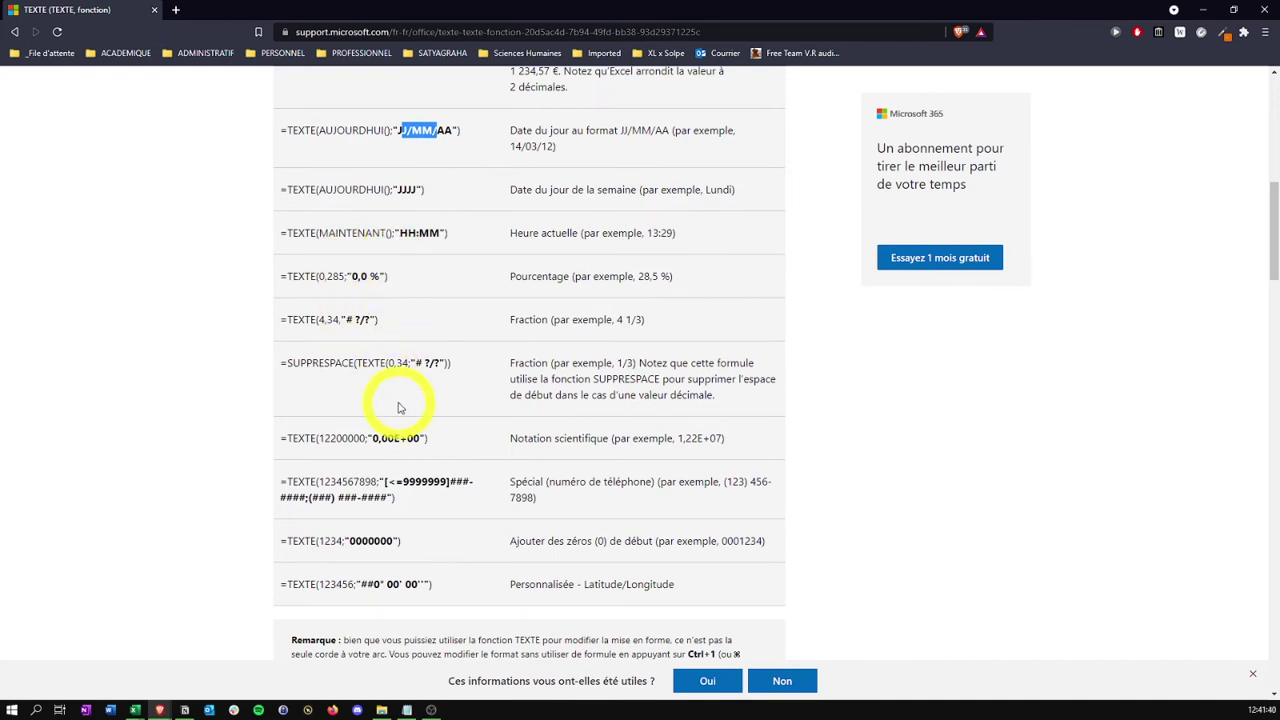
pyautogui.click(372, 279)
pyautogui.moveTo(368, 276); pyautogui.dragTo(373, 278)
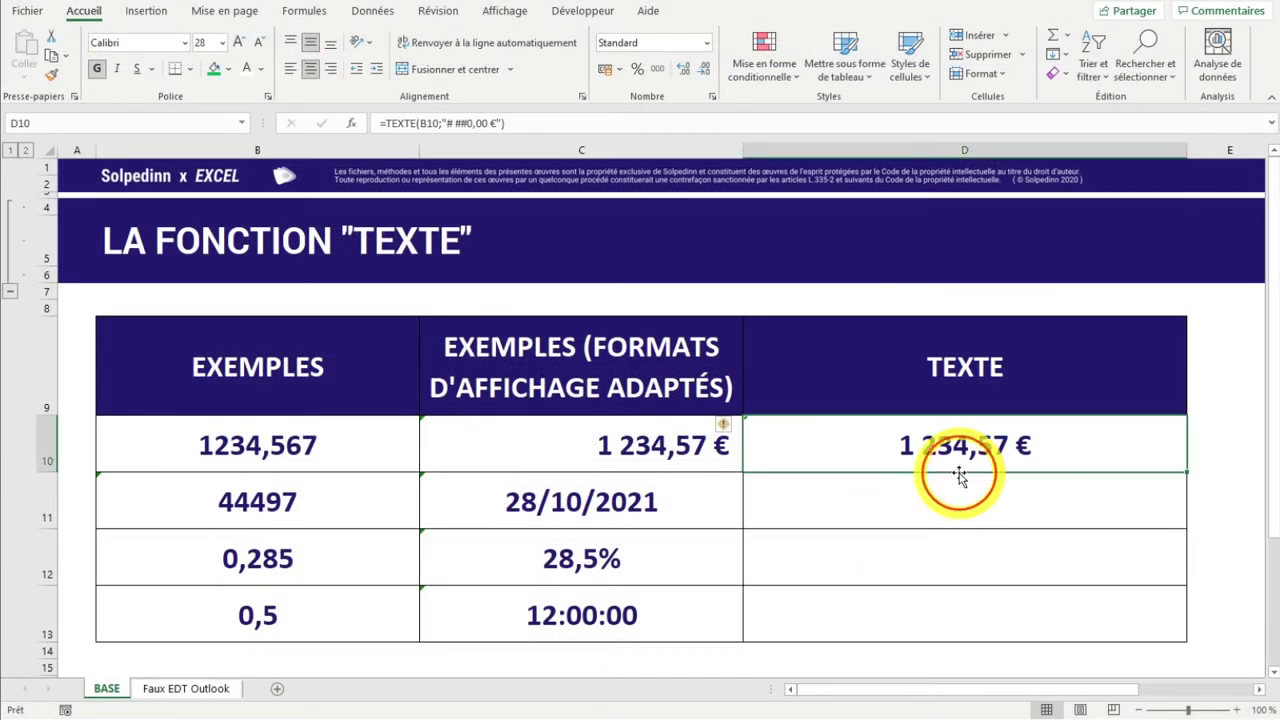
# Enter =TEXTE(B11;"jj/mm/aaaa") in D11 so it displays 28/10/2021.
pyautogui.click(917, 497)
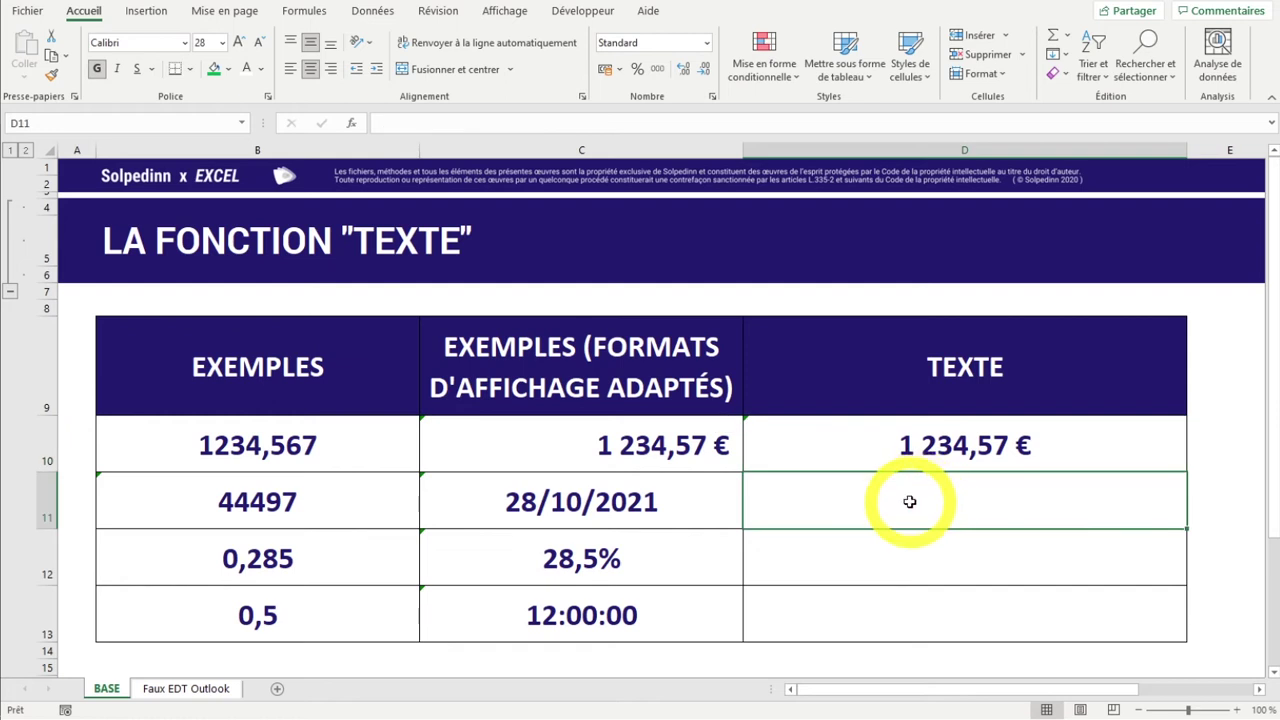
pyautogui.click(254, 494)
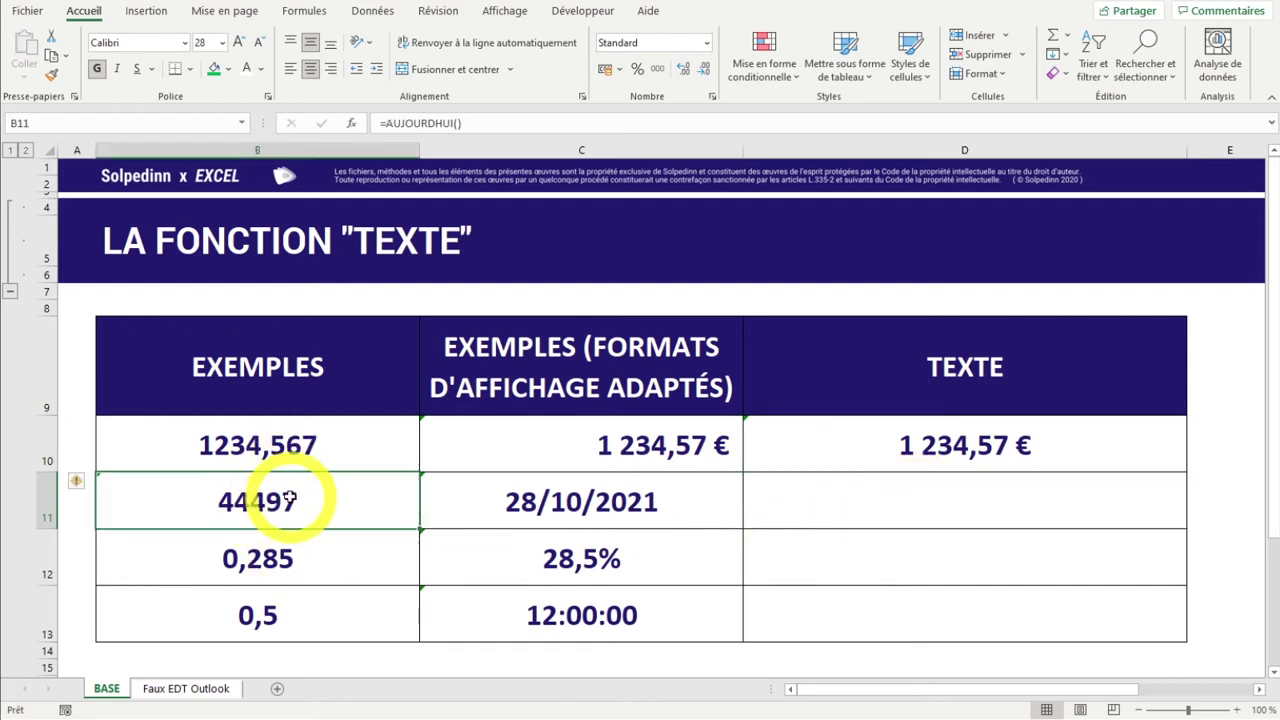
pyautogui.click(849, 497)
pyautogui.write('=')
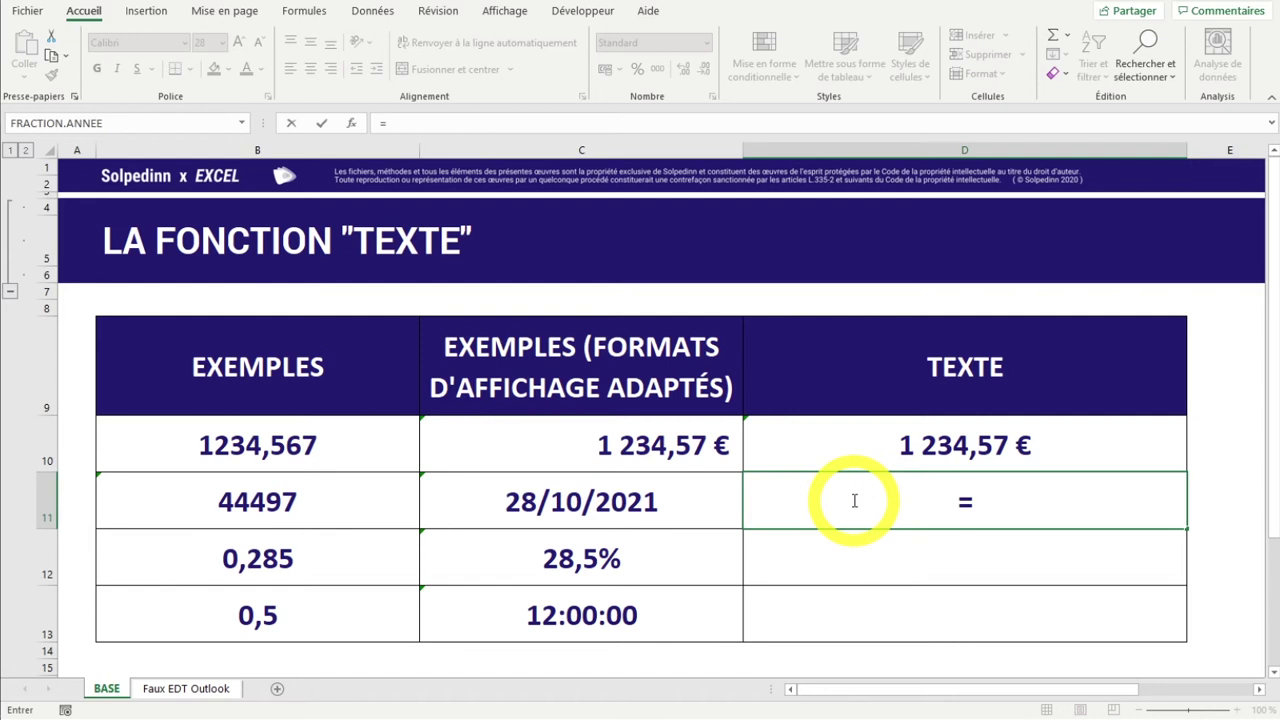
pyautogui.write('TEXT')
pyautogui.press('Tab')
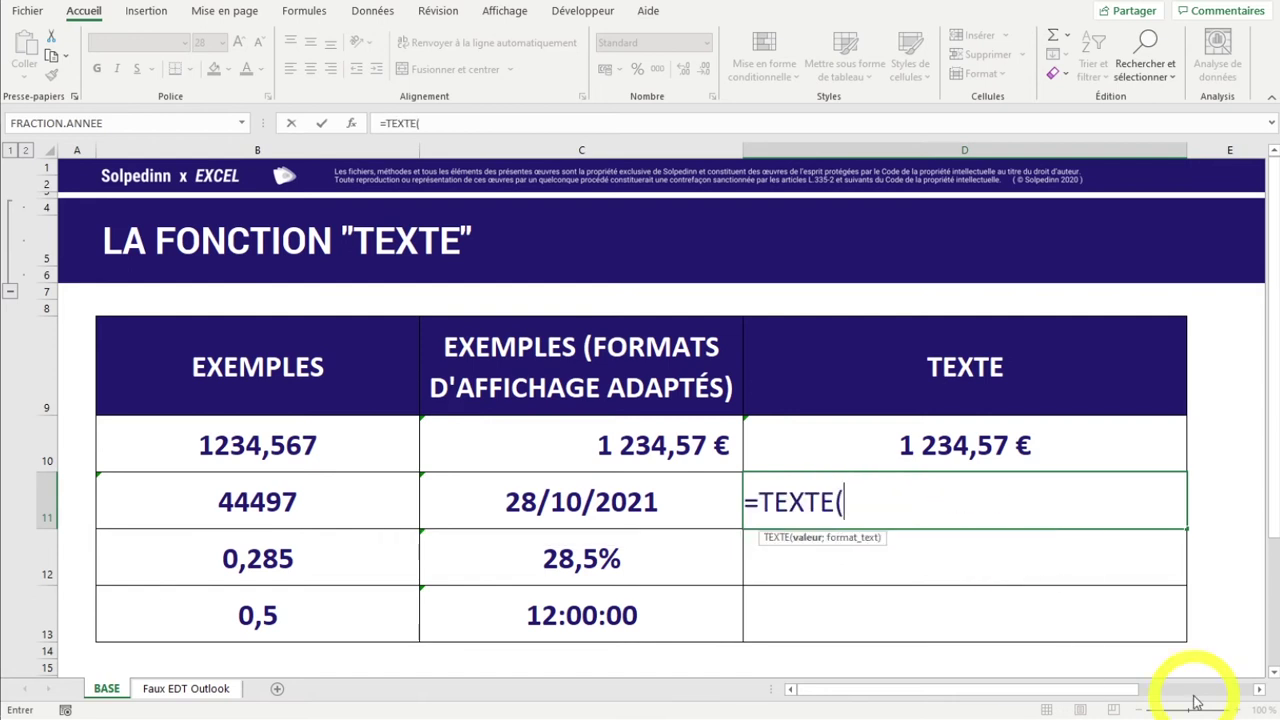
pyautogui.click(272, 502)
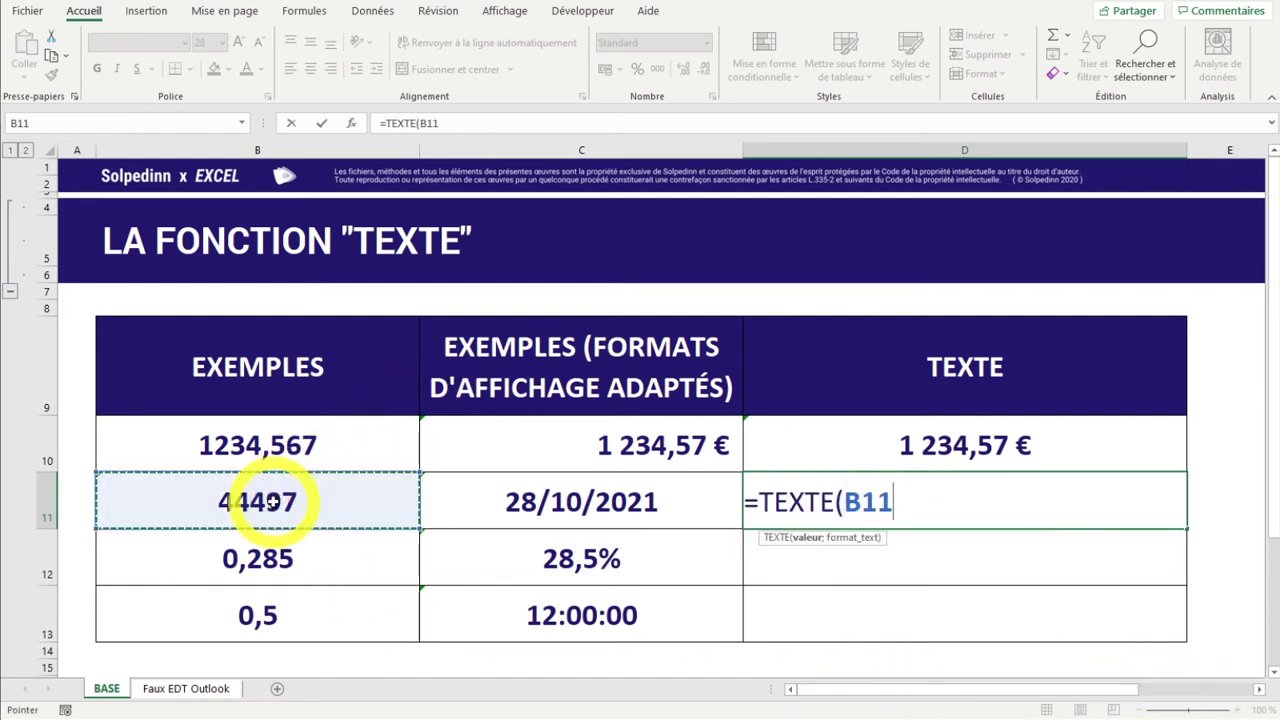
pyautogui.write(';')
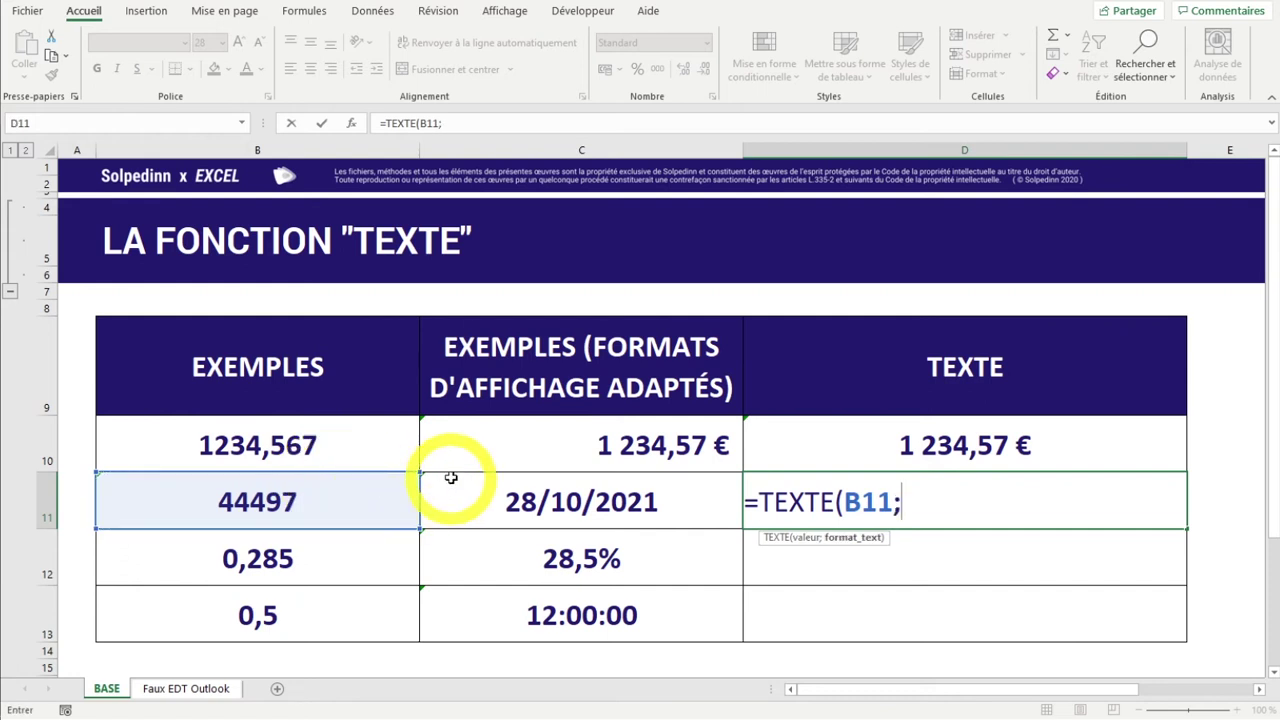
pyautogui.write('"jj/mm/aaaa')
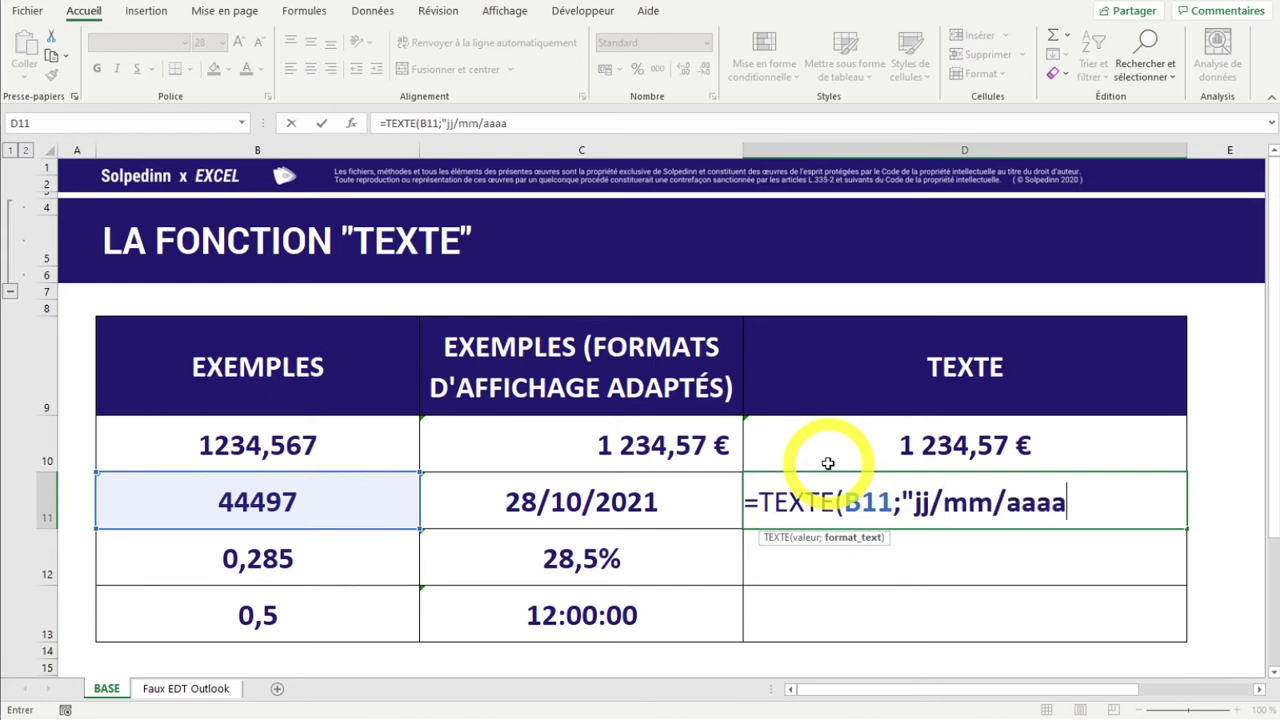
pyautogui.write(')')
pyautogui.press('Return')
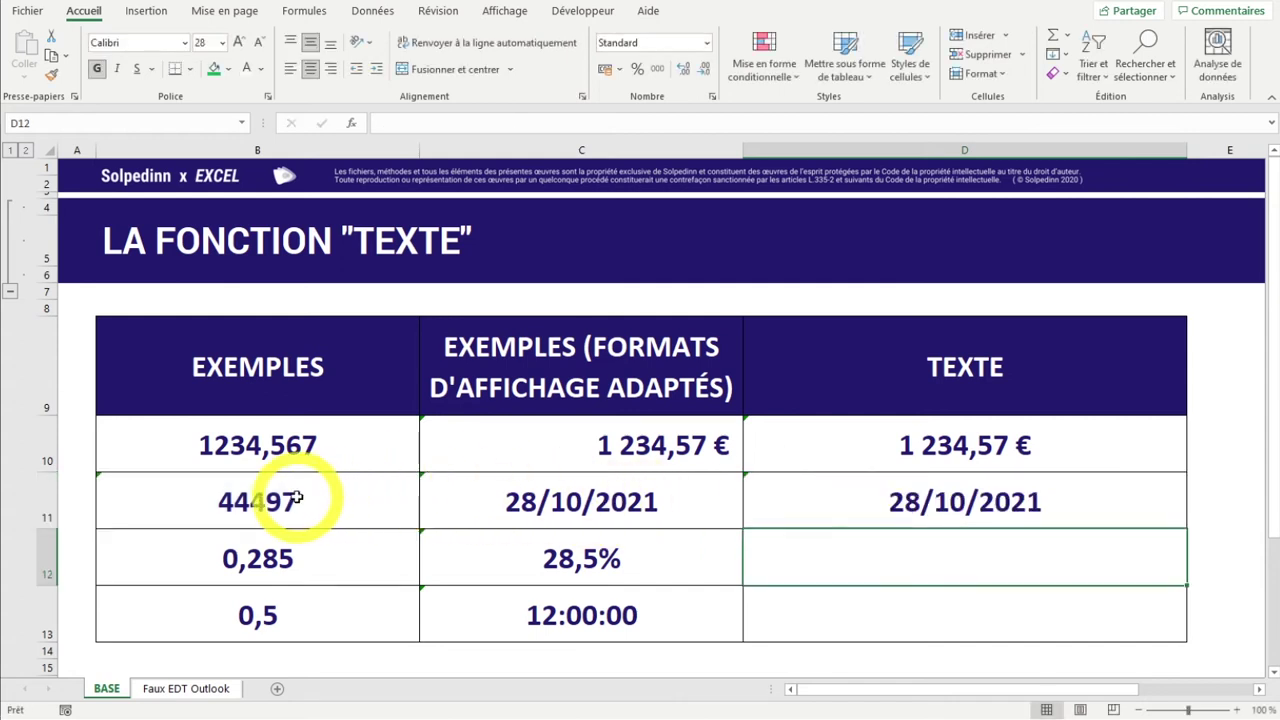
pyautogui.click(330, 494)
pyautogui.click(941, 502)
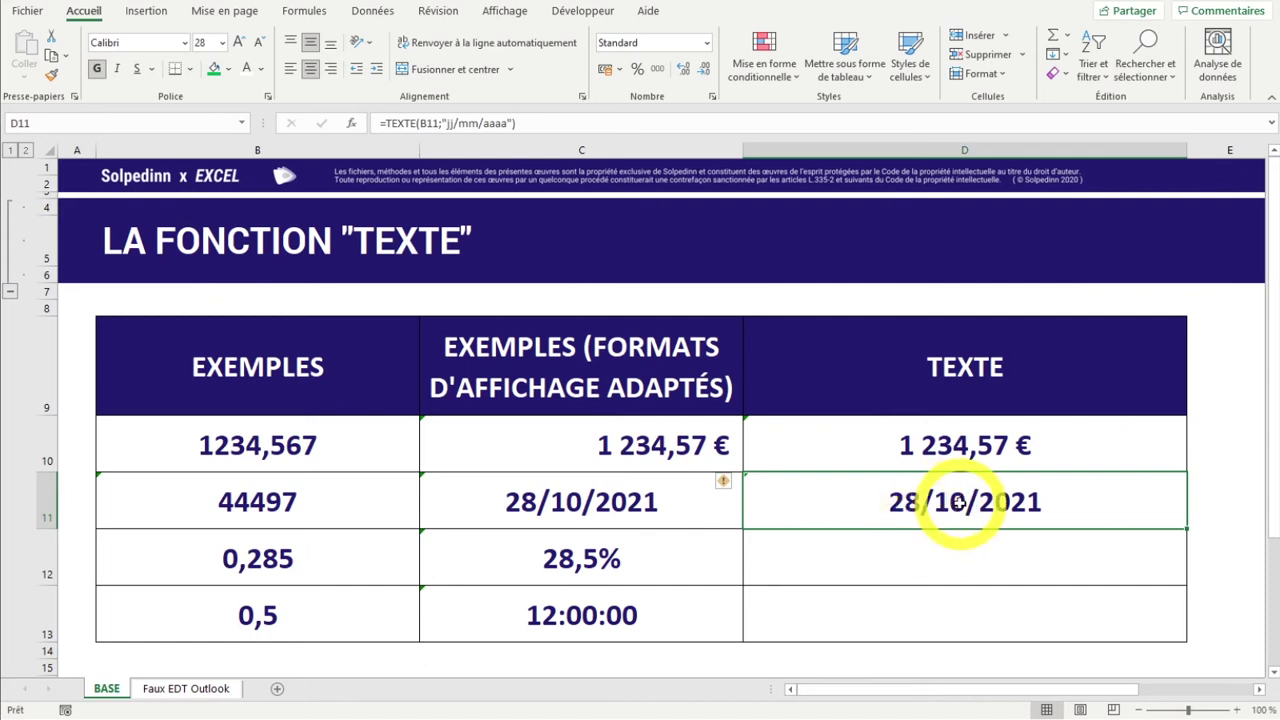
# Change D11's date format to dash-separated jj-mm-aaaa, then space-separated jj mm aaaa.
pyautogui.doubleClick(922, 510)
pyautogui.click(933, 499)
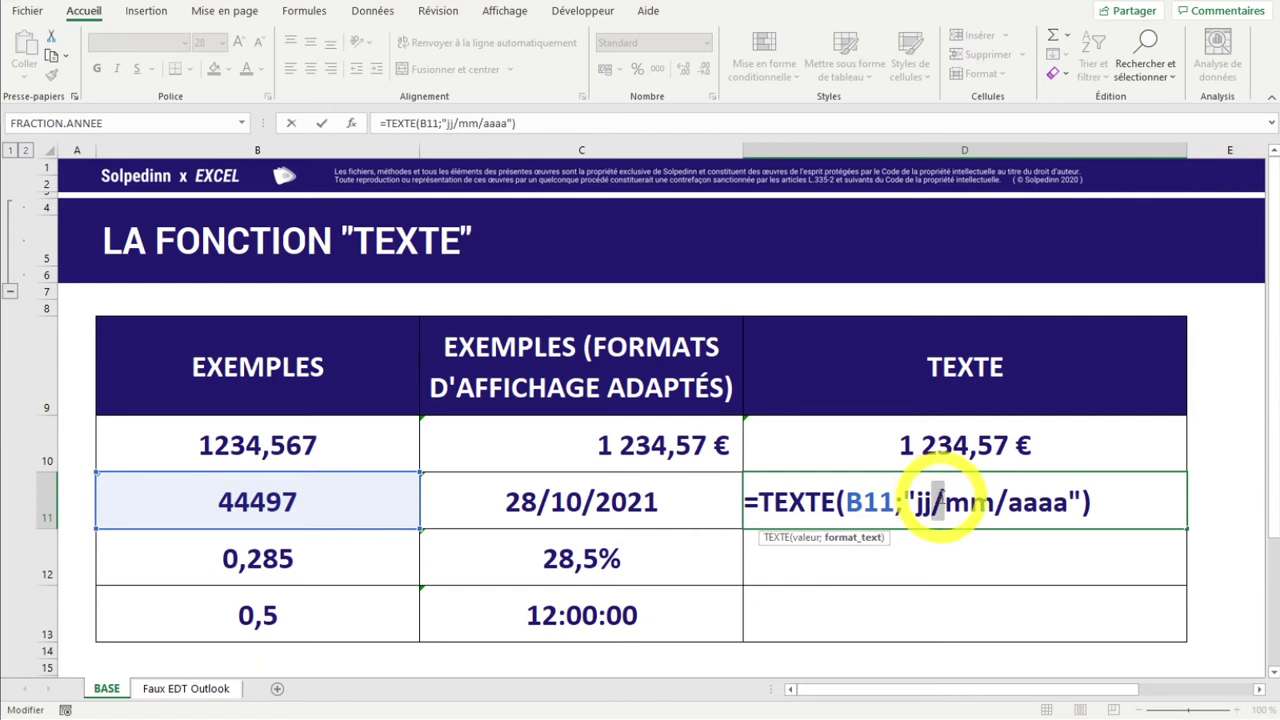
pyautogui.doubleClick(940, 503)
pyautogui.write('-10')
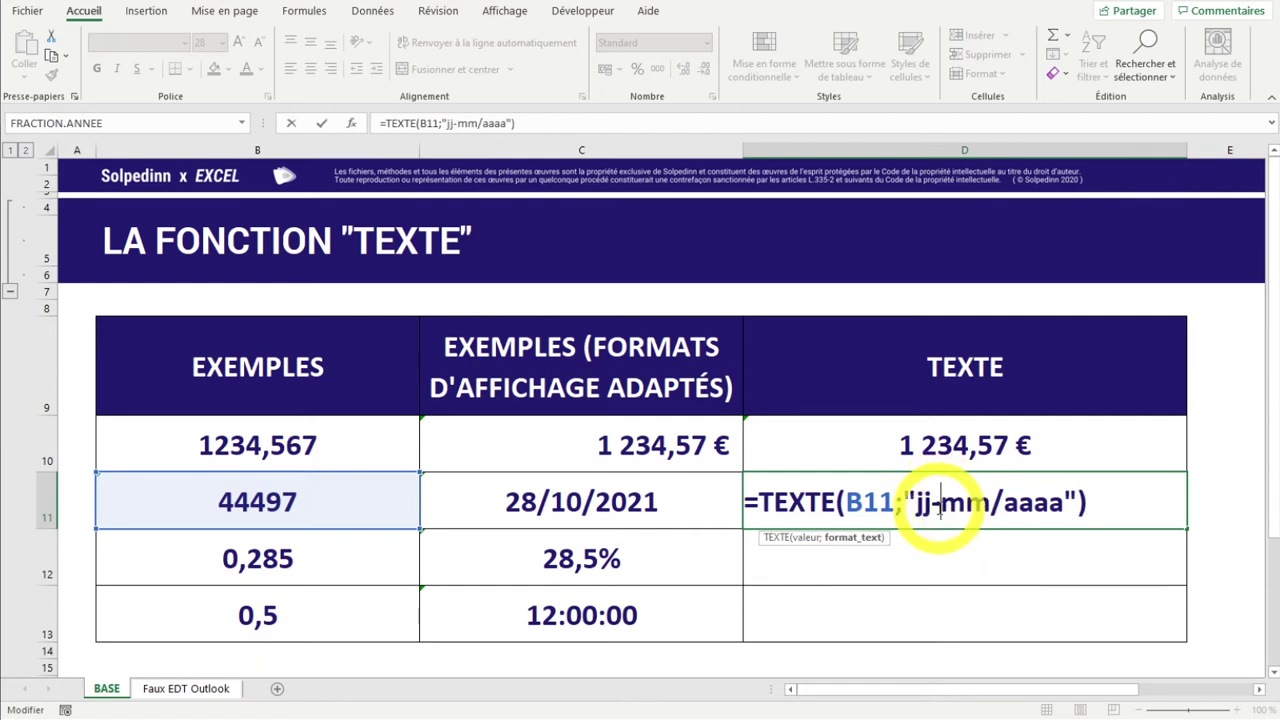
pyautogui.write('-')
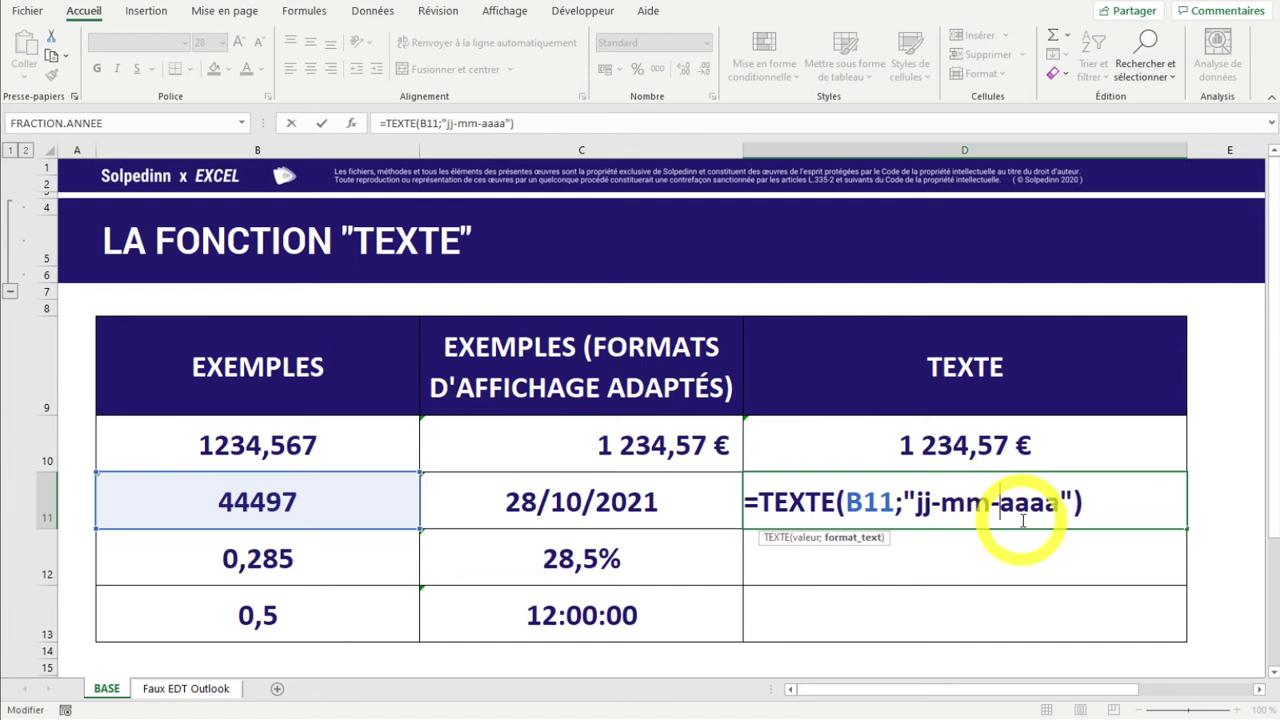
pyautogui.press('Return')
pyautogui.click(901, 507)
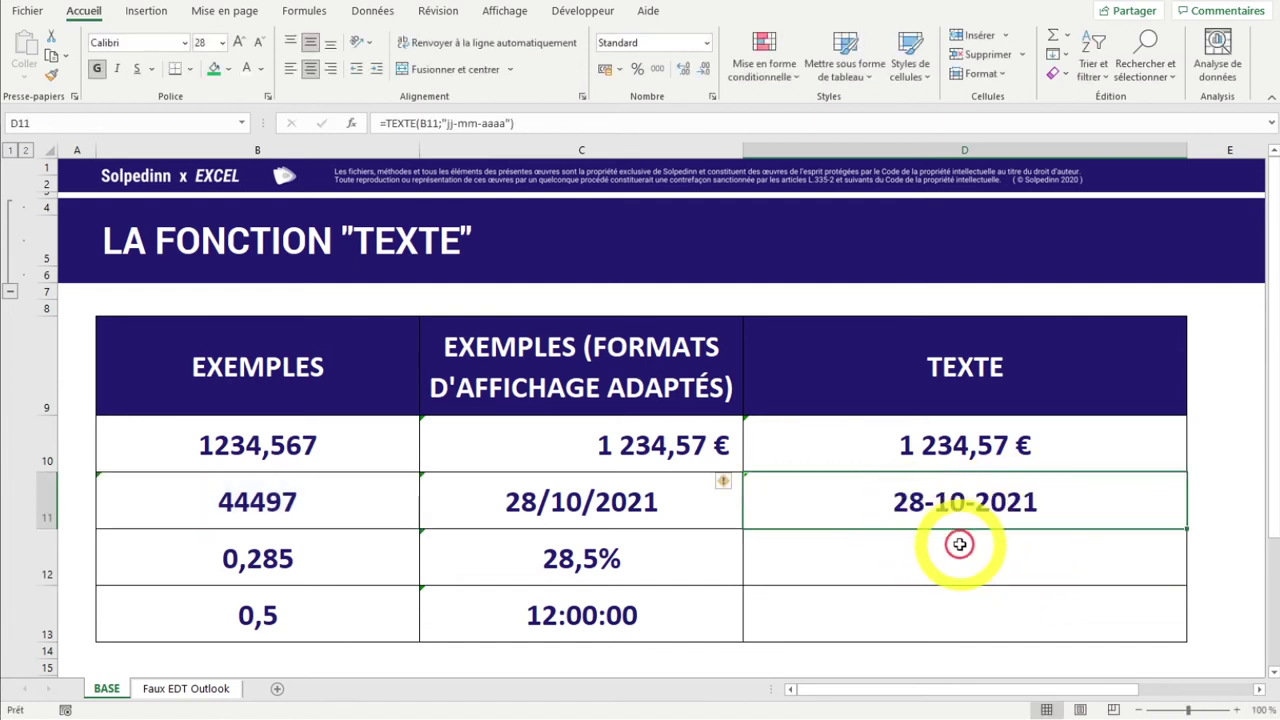
pyautogui.doubleClick(918, 510)
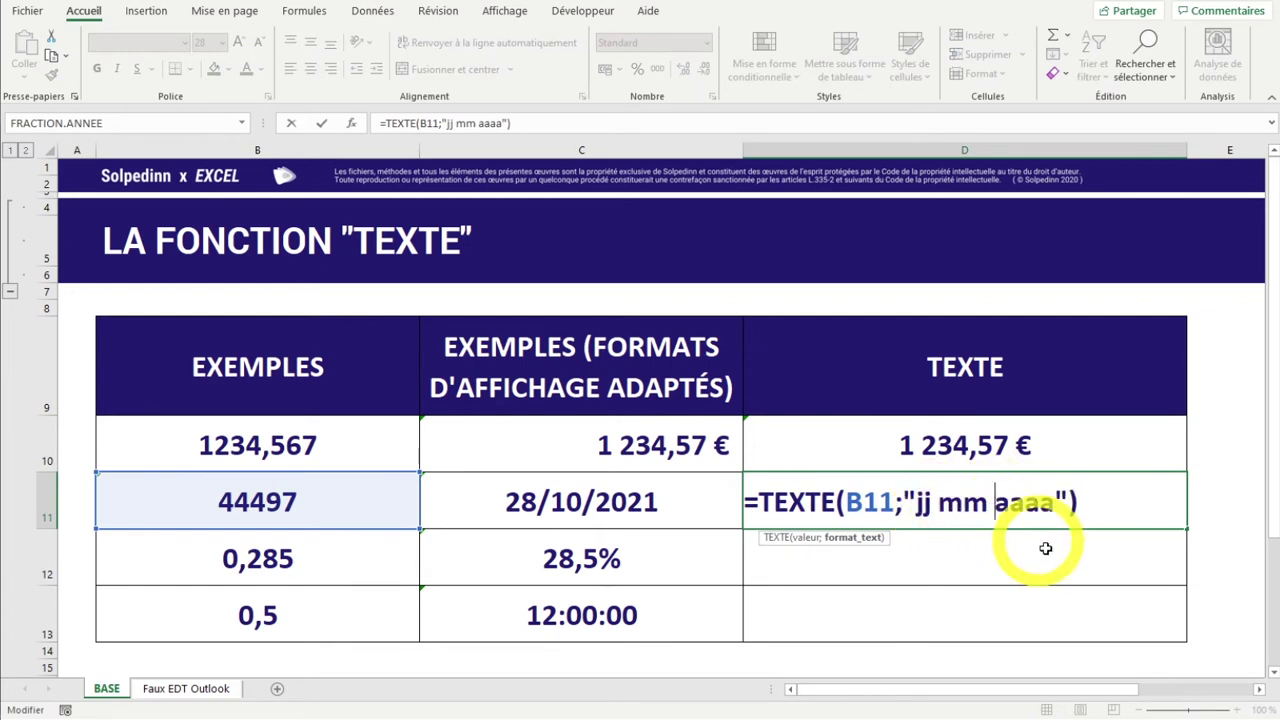
pyautogui.press('Return')
# Switch D11's format to month name, then jjjj mmmm aaaa, showing jeudi octobre 2021.
pyautogui.doubleClick(960, 502)
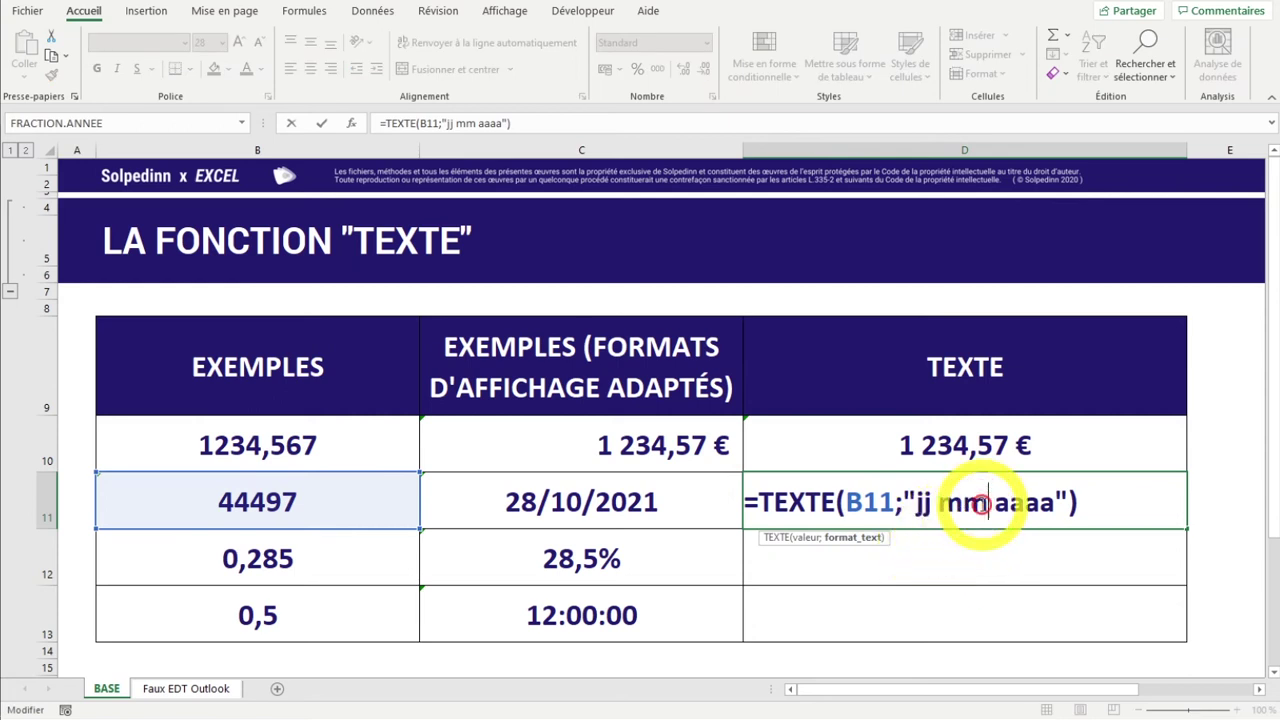
pyautogui.write('mm')
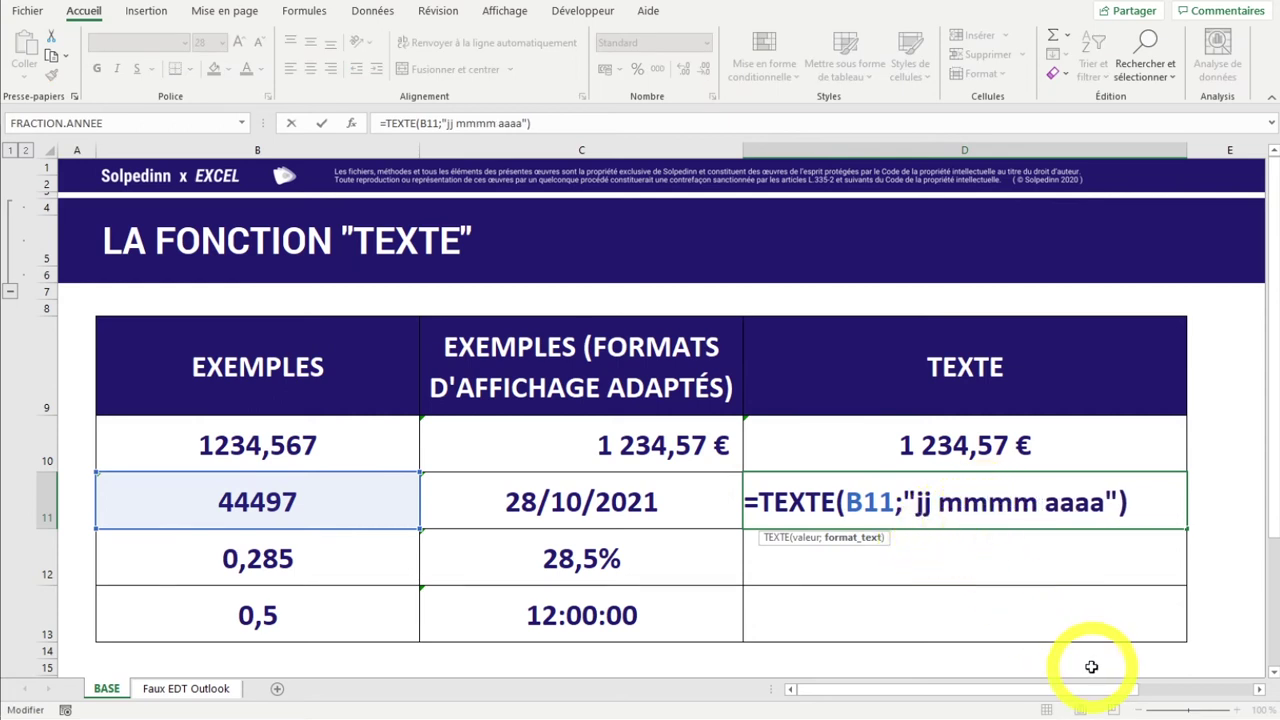
pyautogui.press('Return')
pyautogui.click(931, 497)
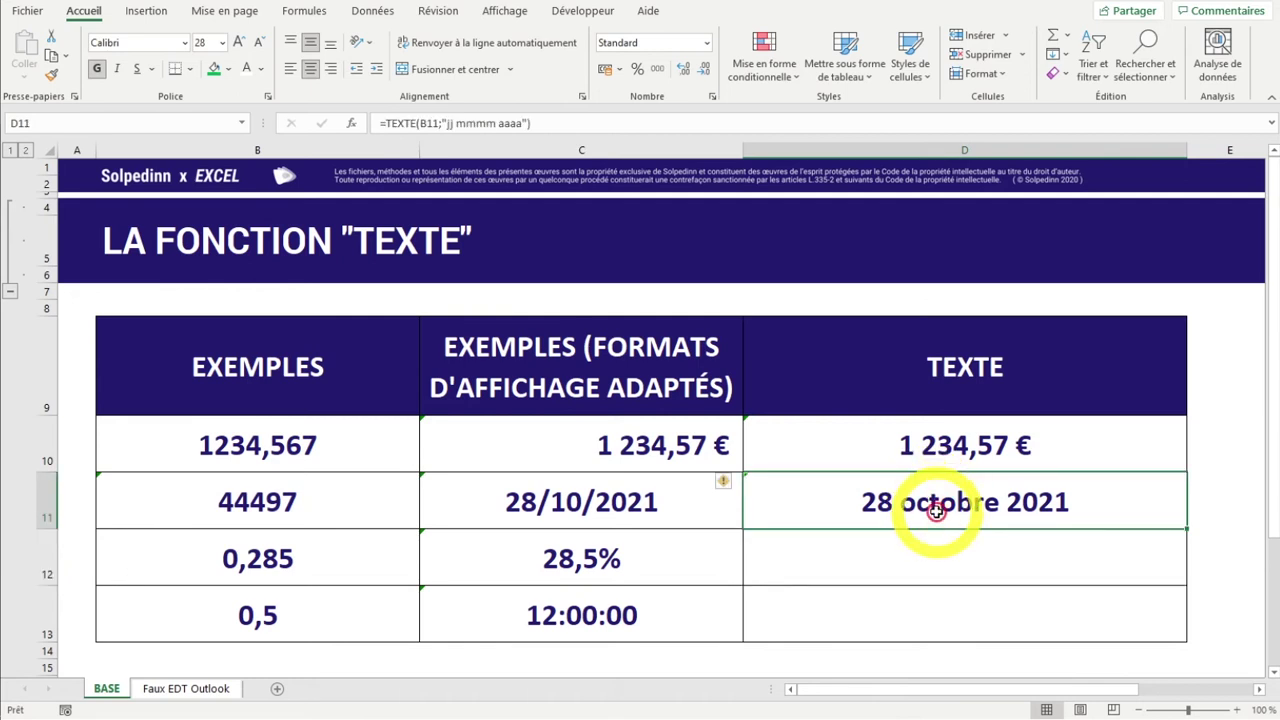
pyautogui.doubleClick(988, 506)
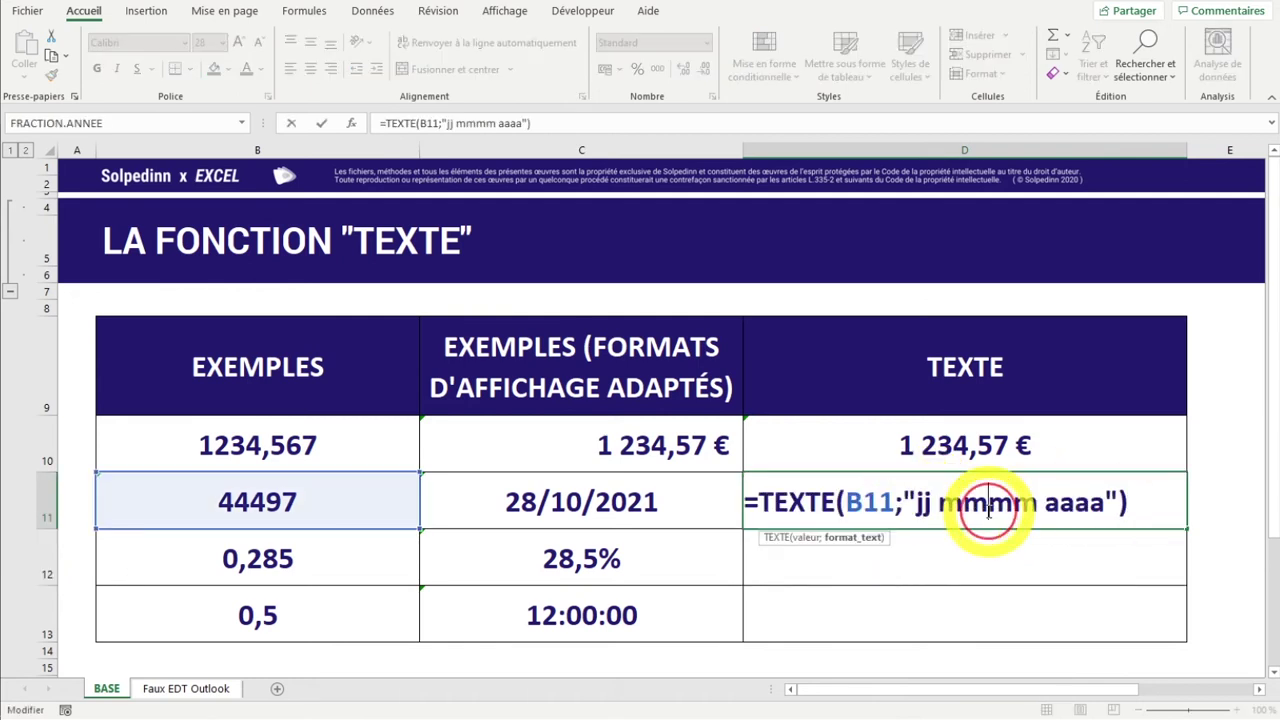
pyautogui.write('jj')
pyautogui.hotkey('shift', 'Return')
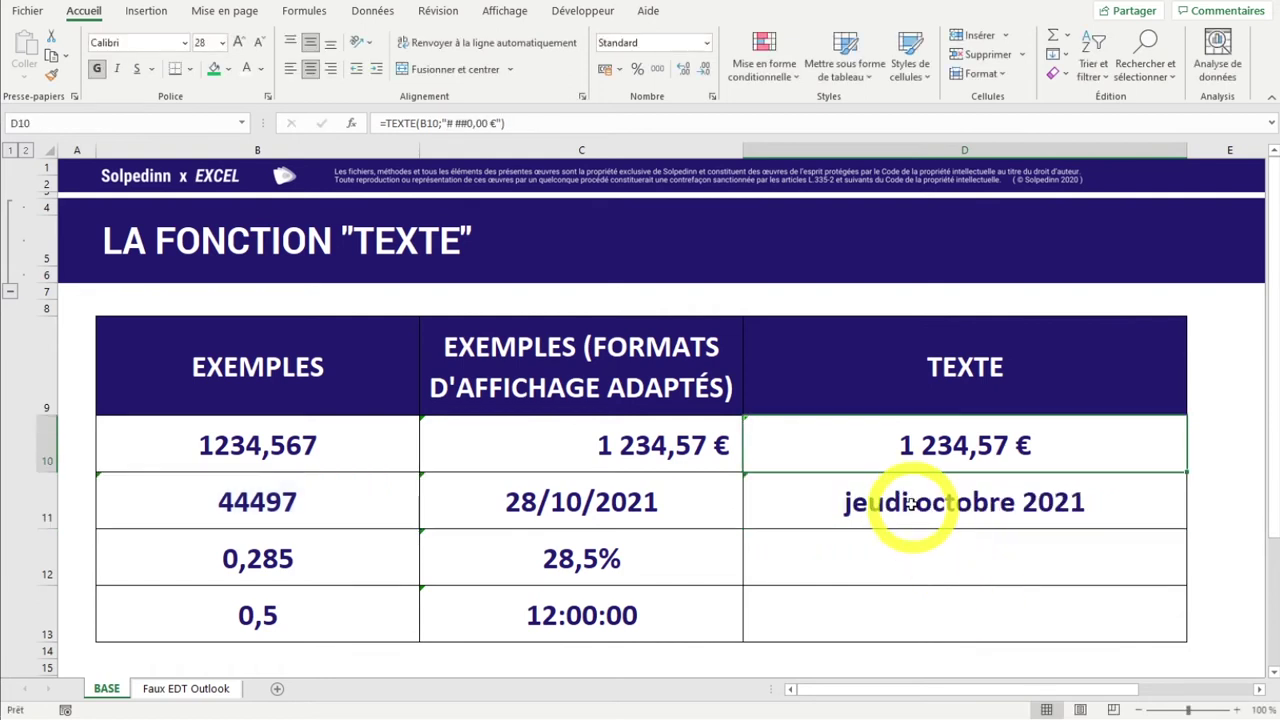
# Replace D11's weekday code with the day number, then try a year/month/day format.
pyautogui.click(912, 505)
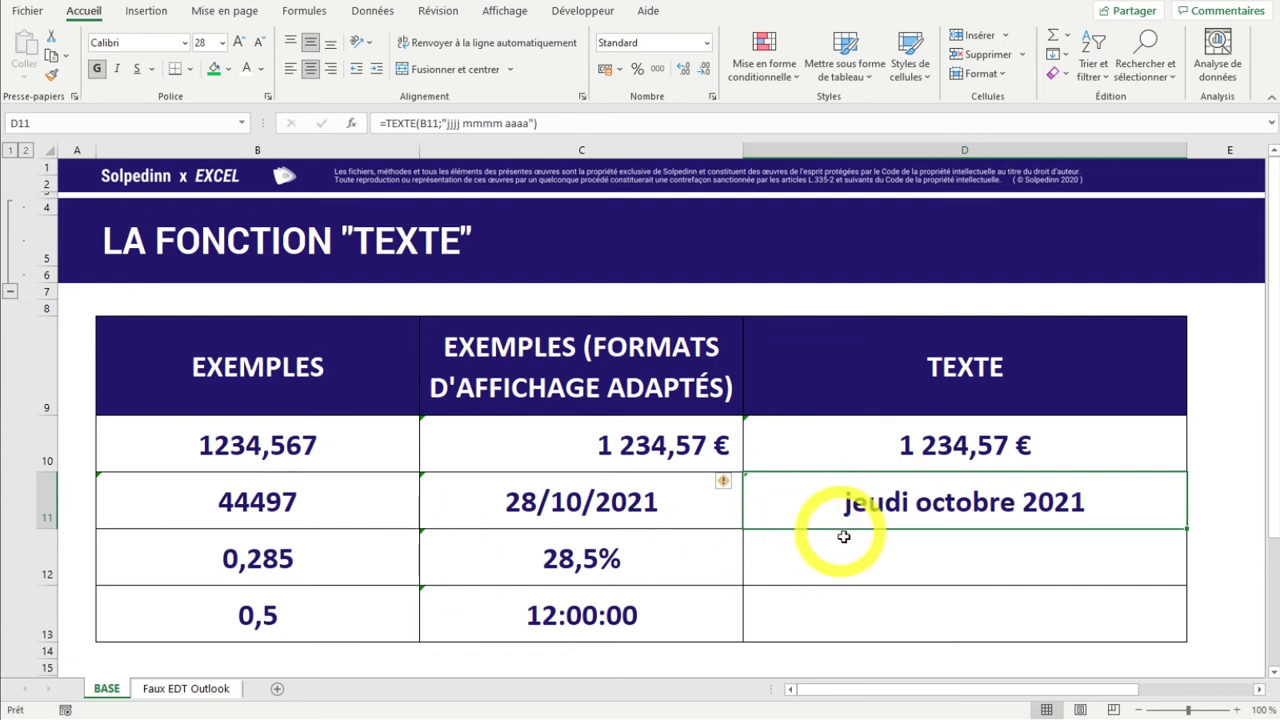
pyautogui.doubleClick(905, 500)
pyautogui.click(914, 503)
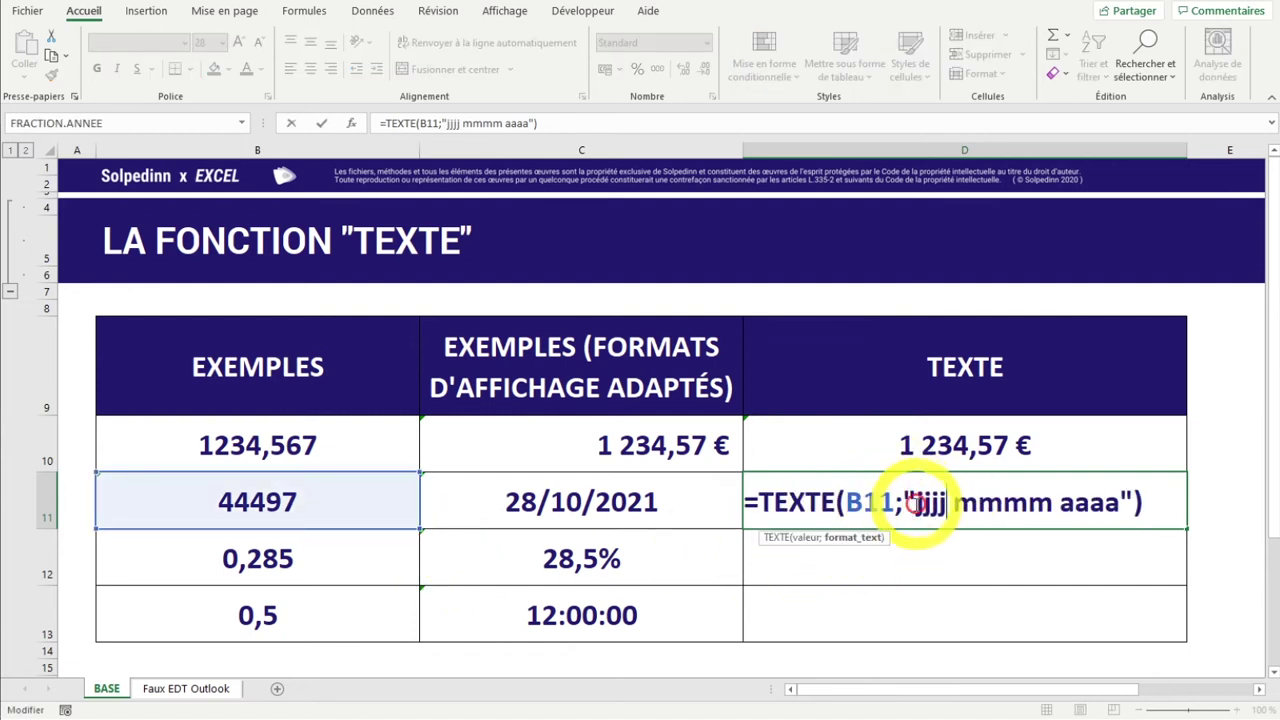
pyautogui.moveTo(918, 505); pyautogui.dragTo(948, 505)
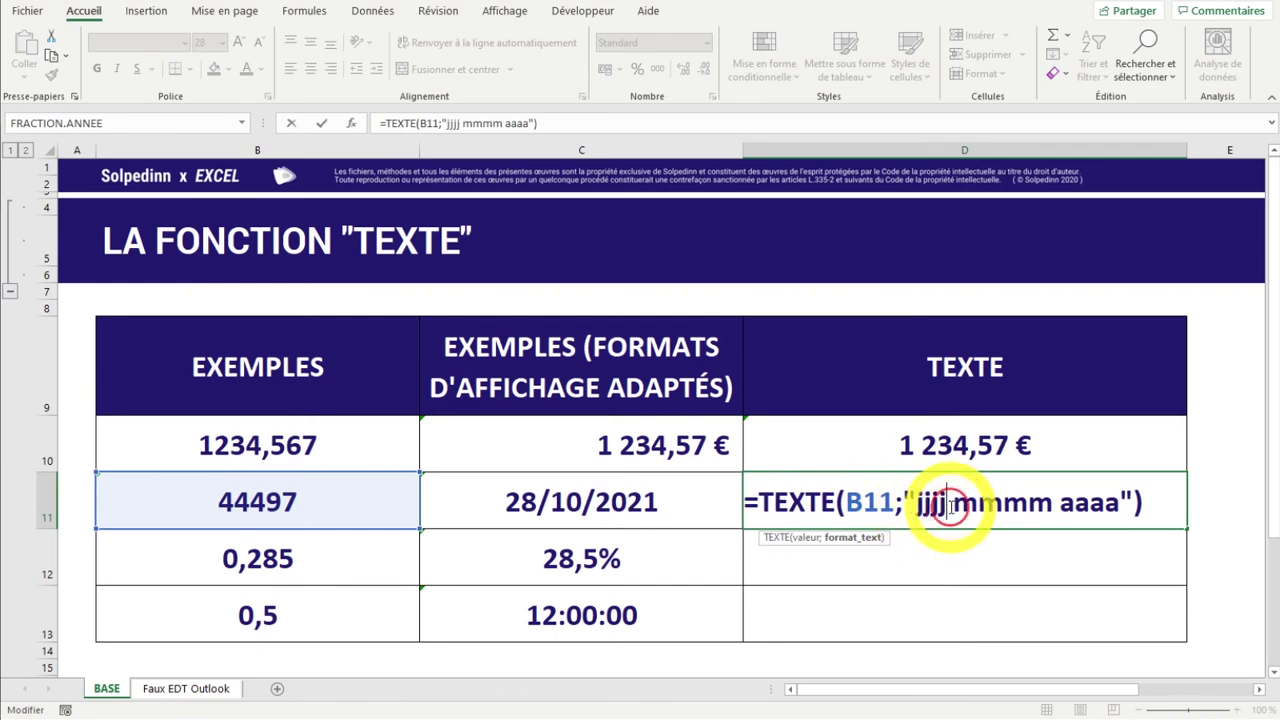
pyautogui.write('jj')
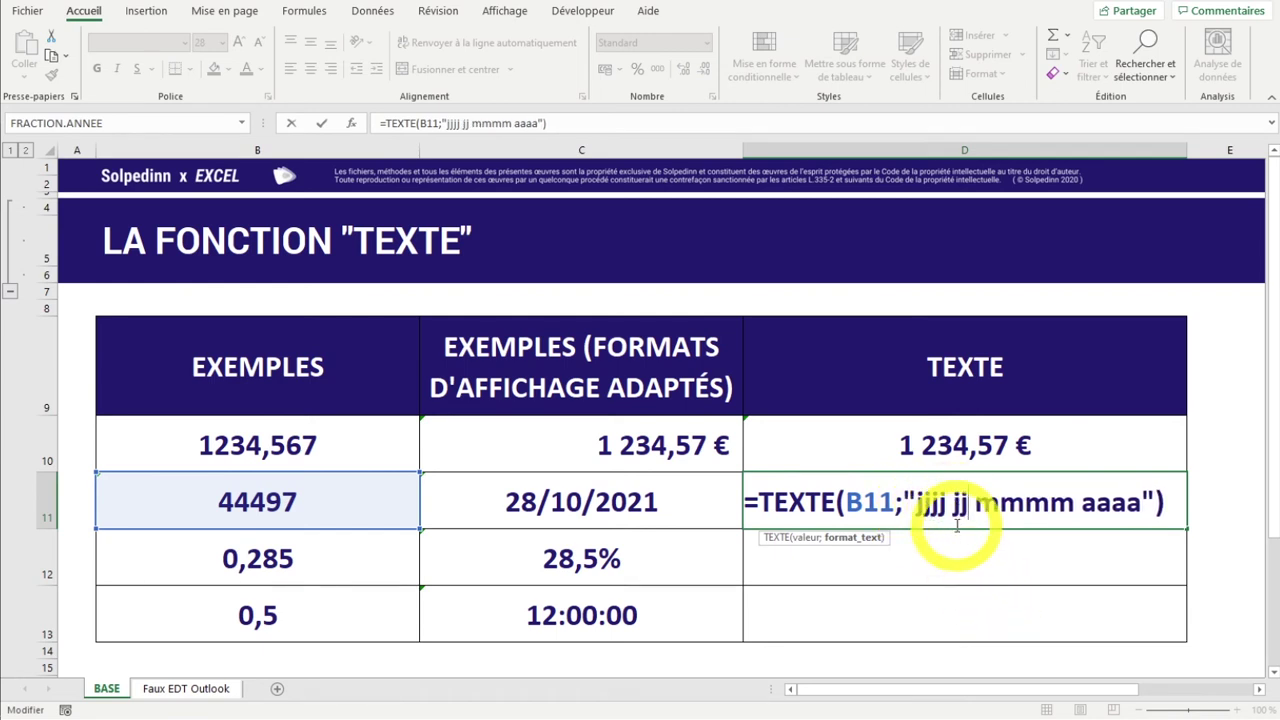
pyautogui.press('Return')
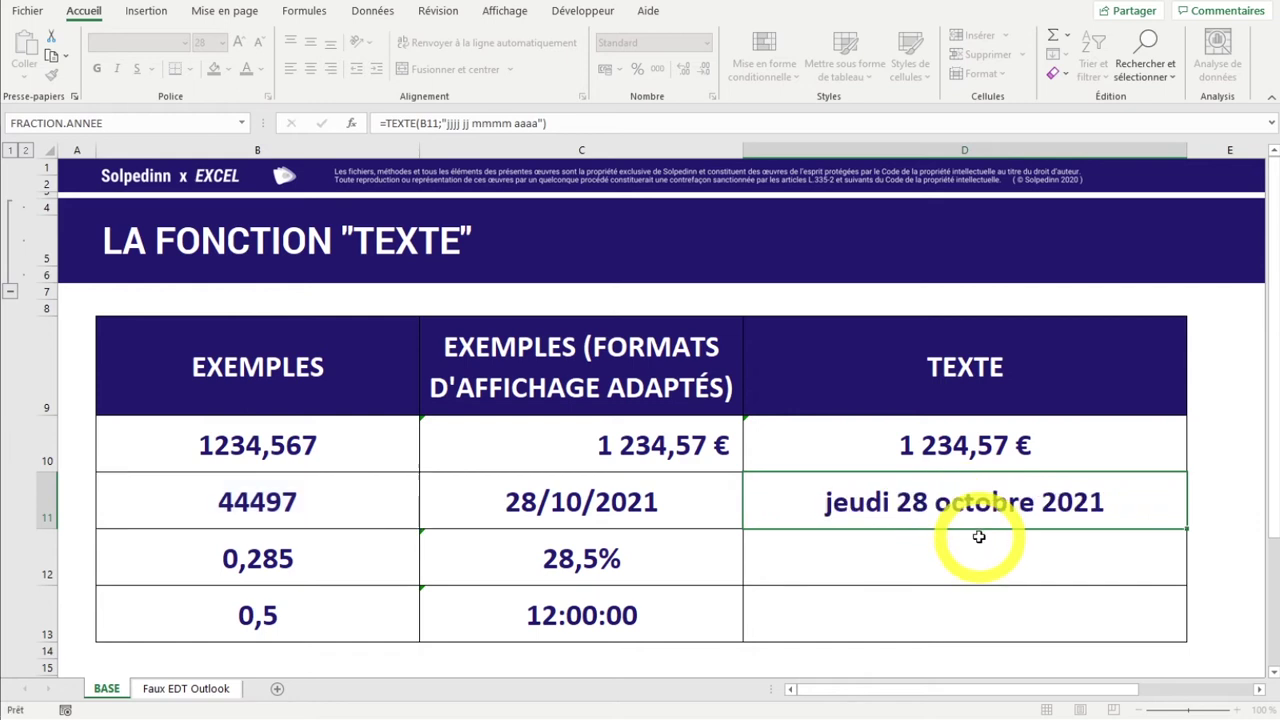
pyautogui.click(905, 503)
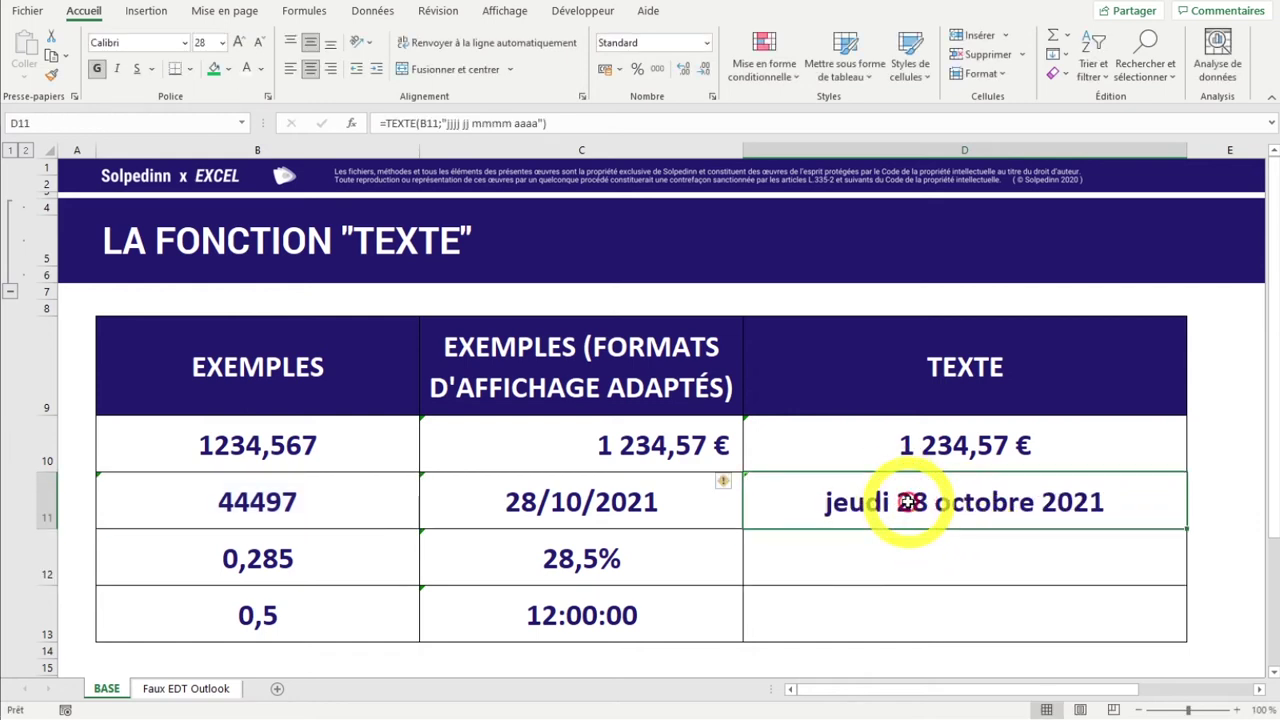
pyautogui.doubleClick(905, 500)
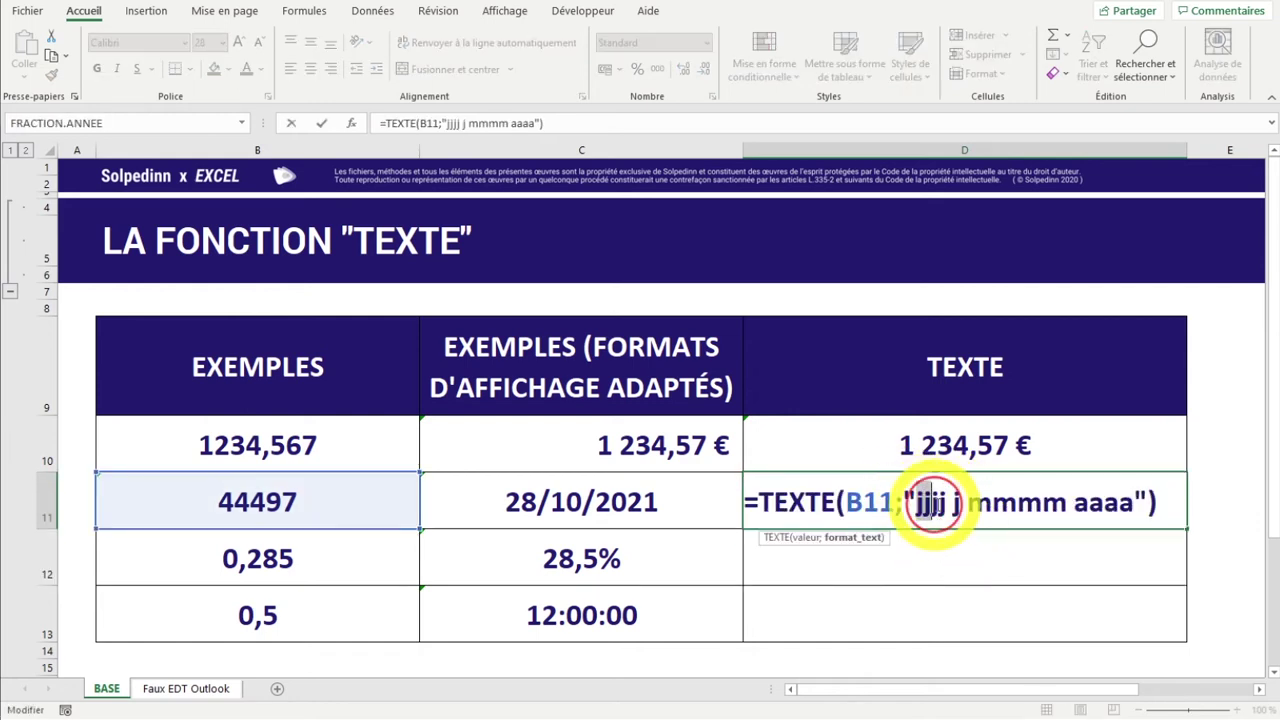
pyautogui.moveTo(930, 505); pyautogui.dragTo(1137, 505)
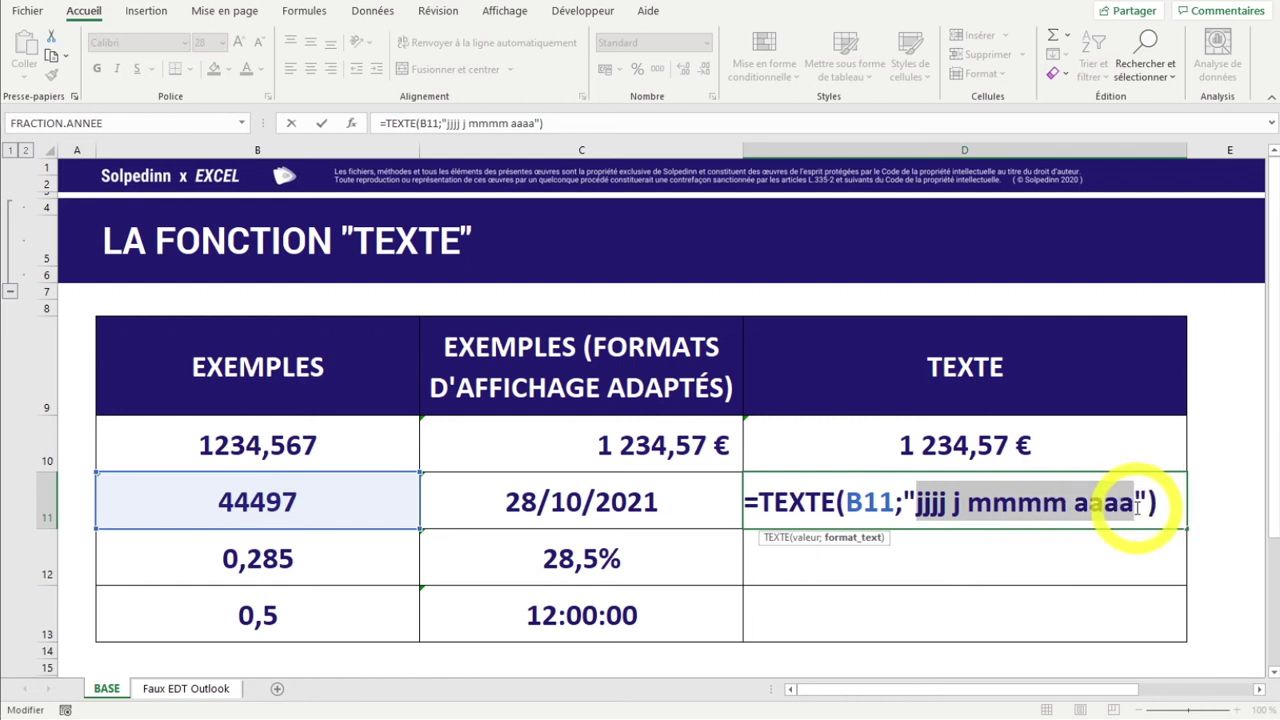
pyautogui.write('a')
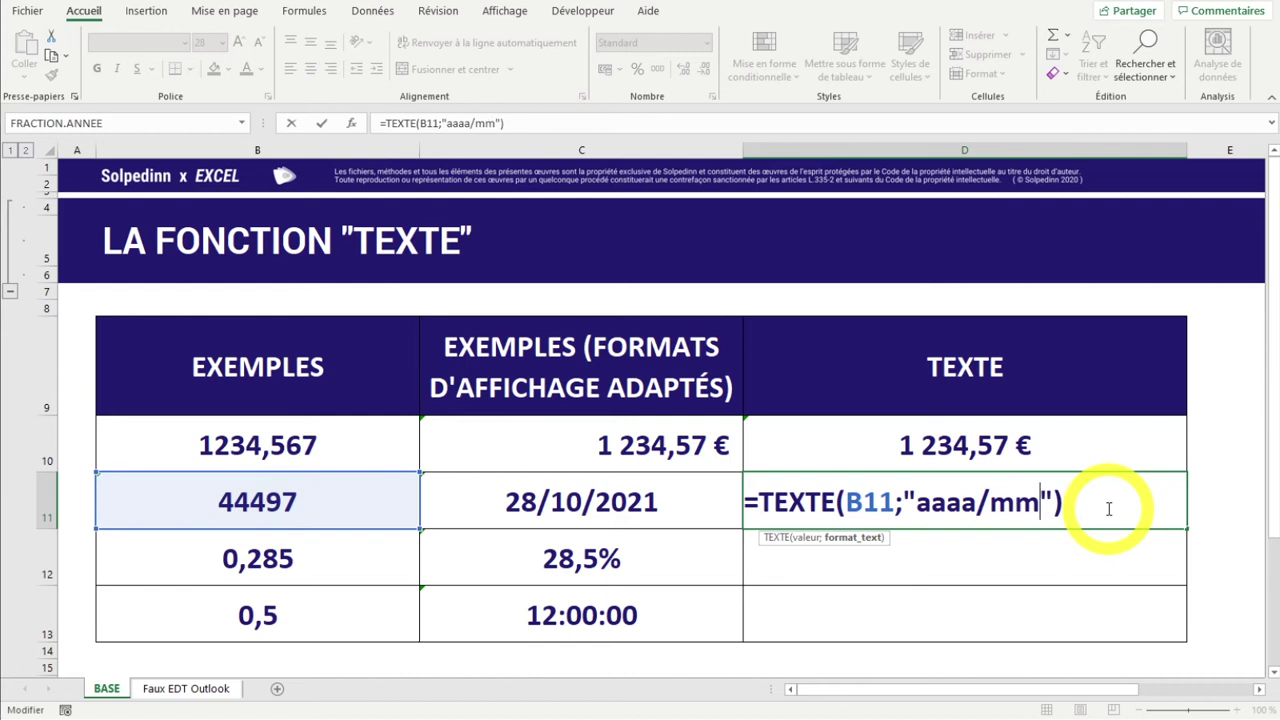
pyautogui.press('Return')
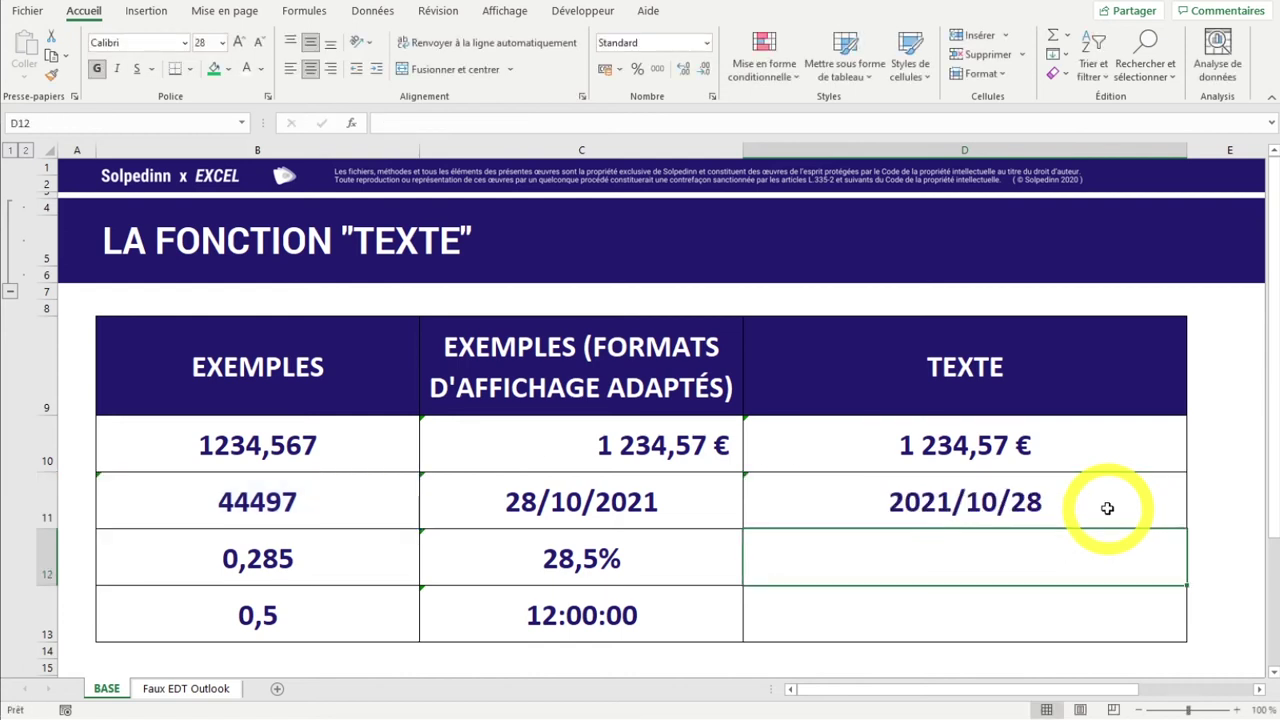
# Compare with B11's date and change D11 to a month/day/year format.
pyautogui.click(908, 508)
pyautogui.click(181, 513)
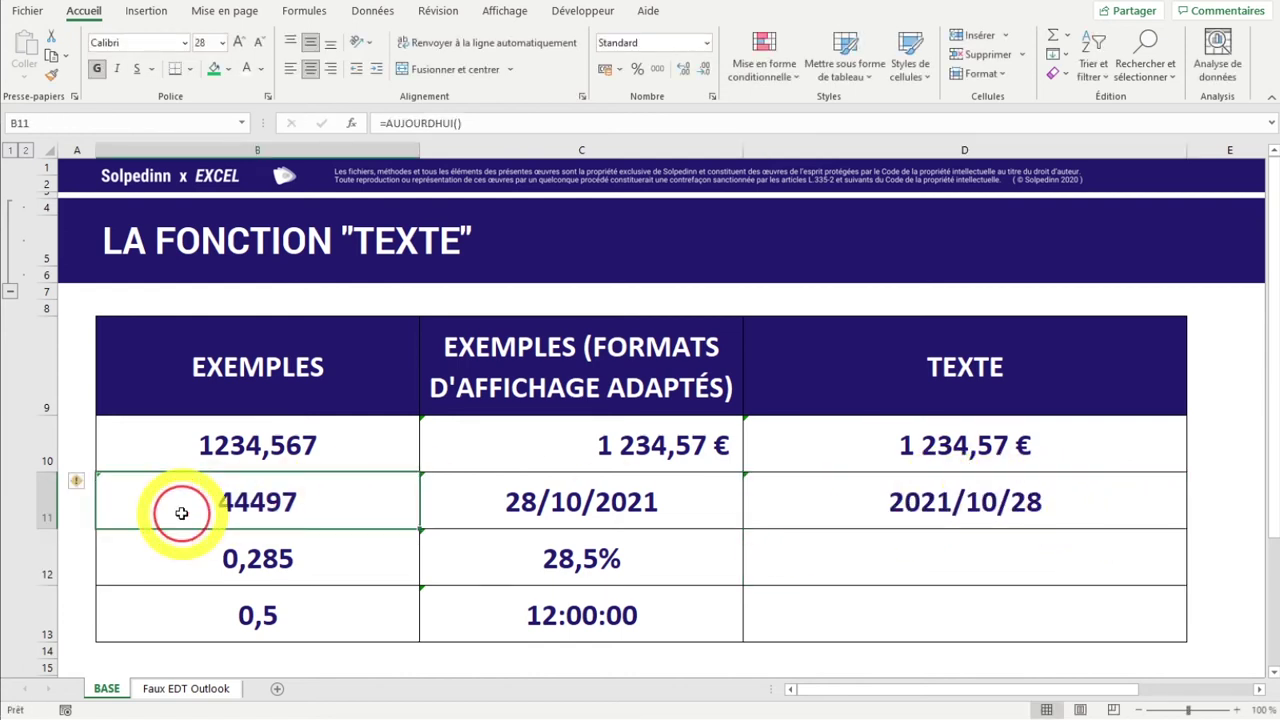
pyautogui.click(987, 510)
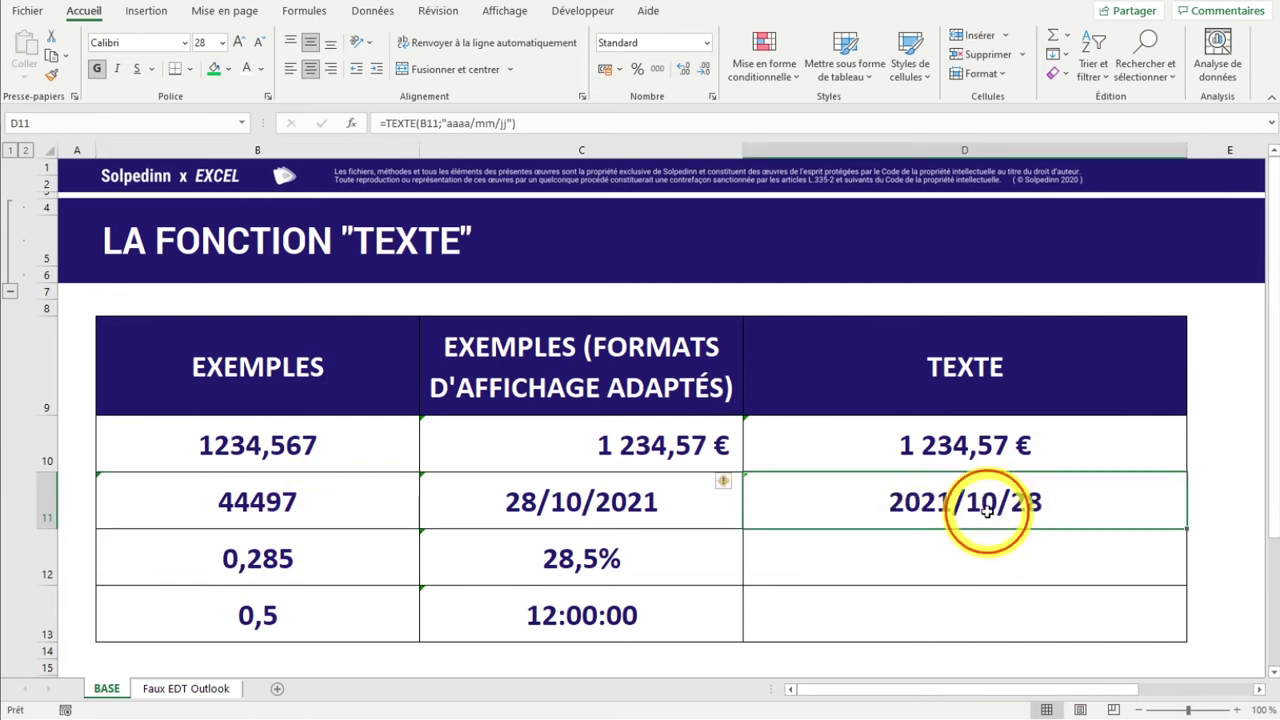
pyautogui.doubleClick(987, 510)
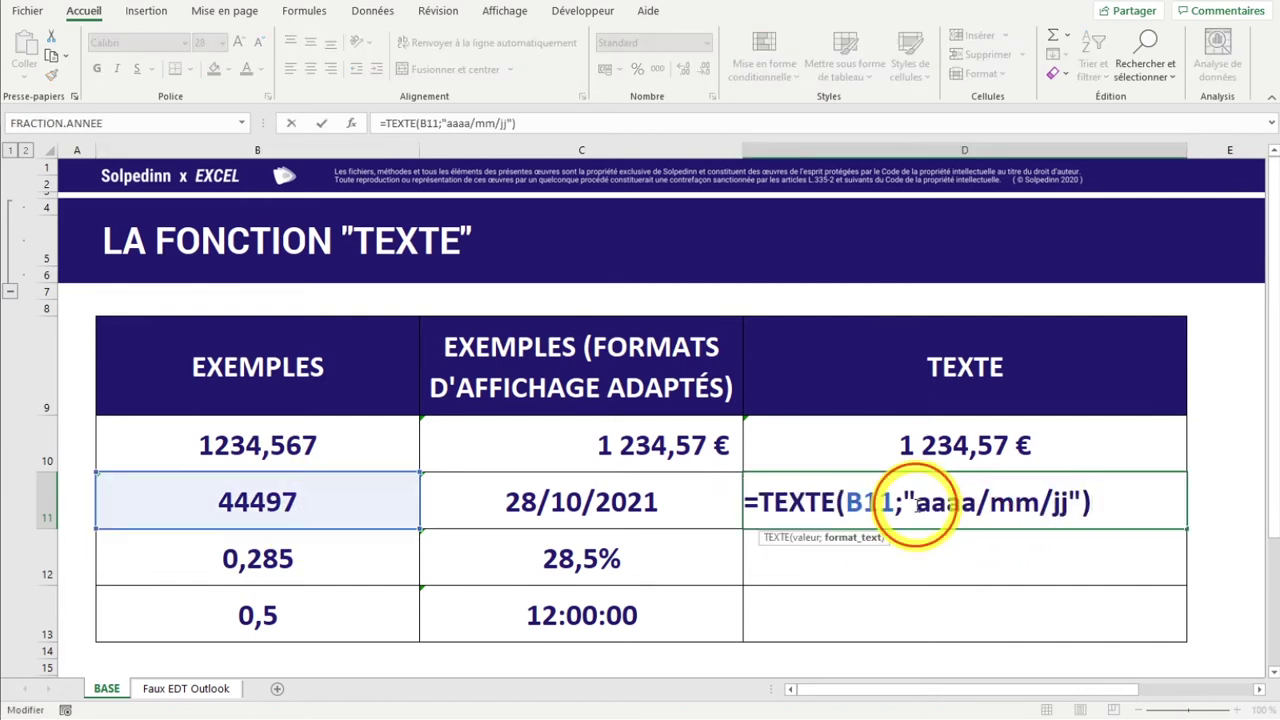
pyautogui.moveTo(917, 505); pyautogui.dragTo(1068, 503)
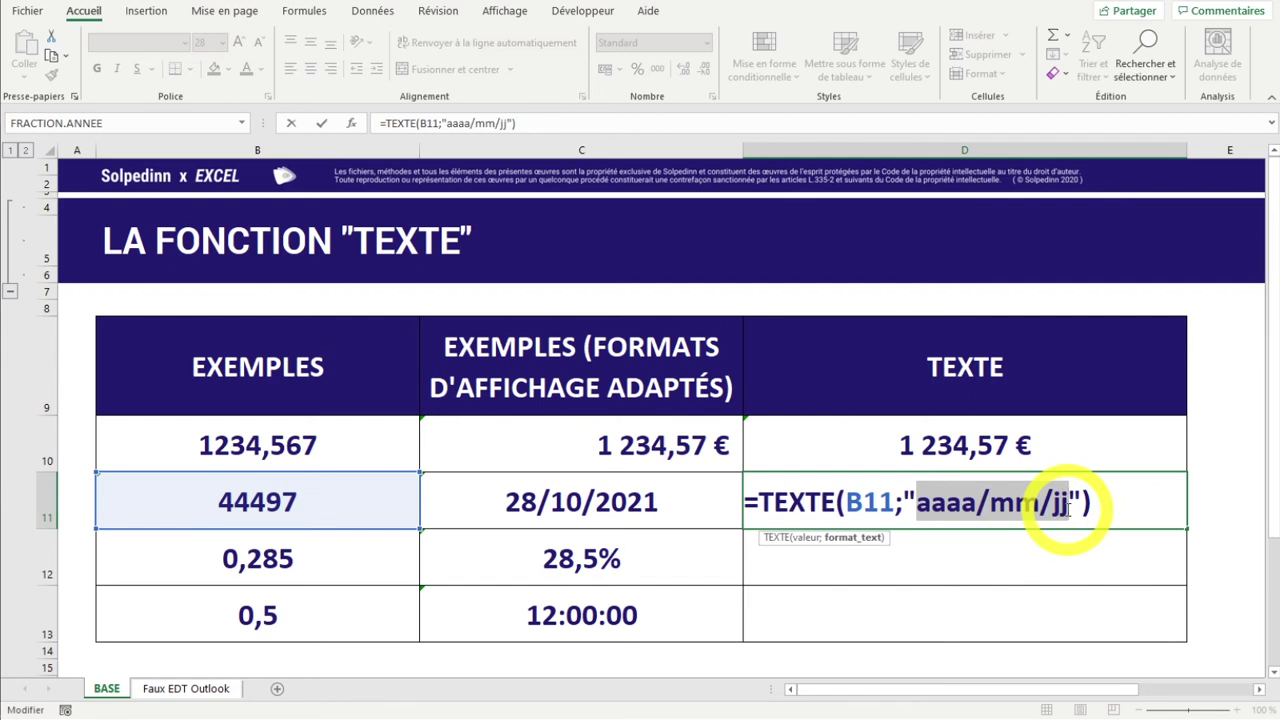
pyautogui.write('mm')
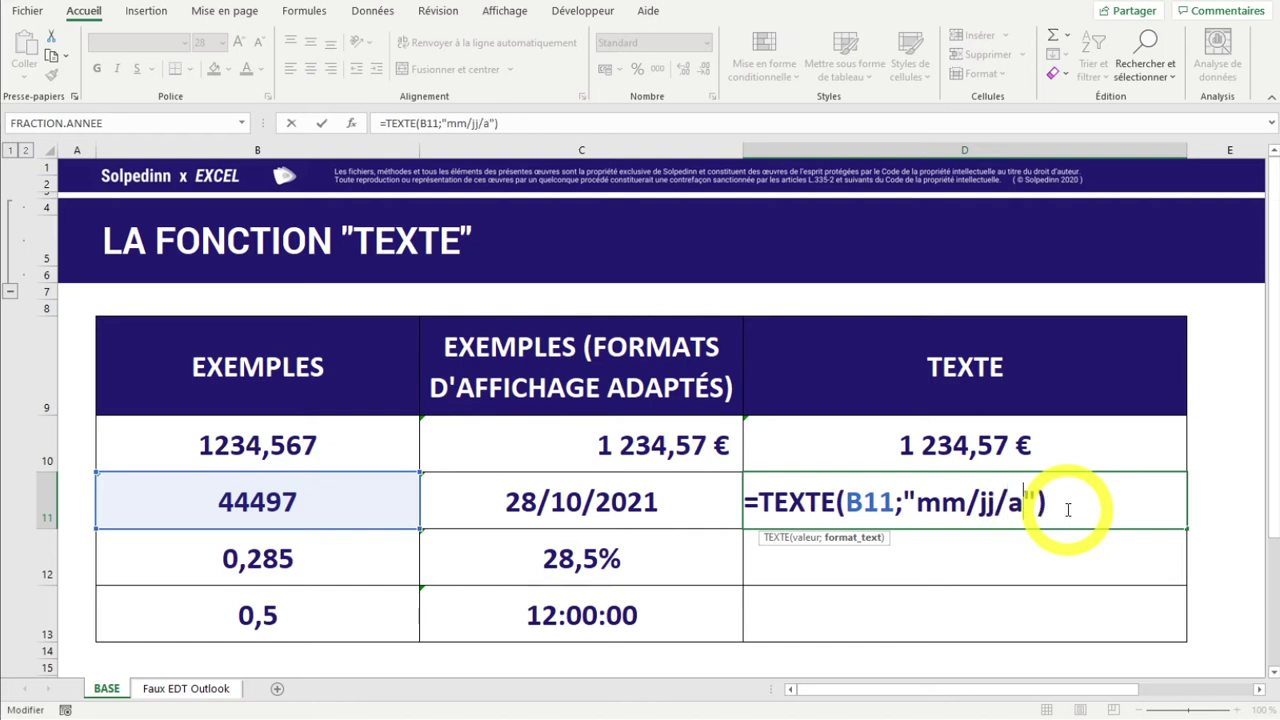
pyautogui.press('Return')
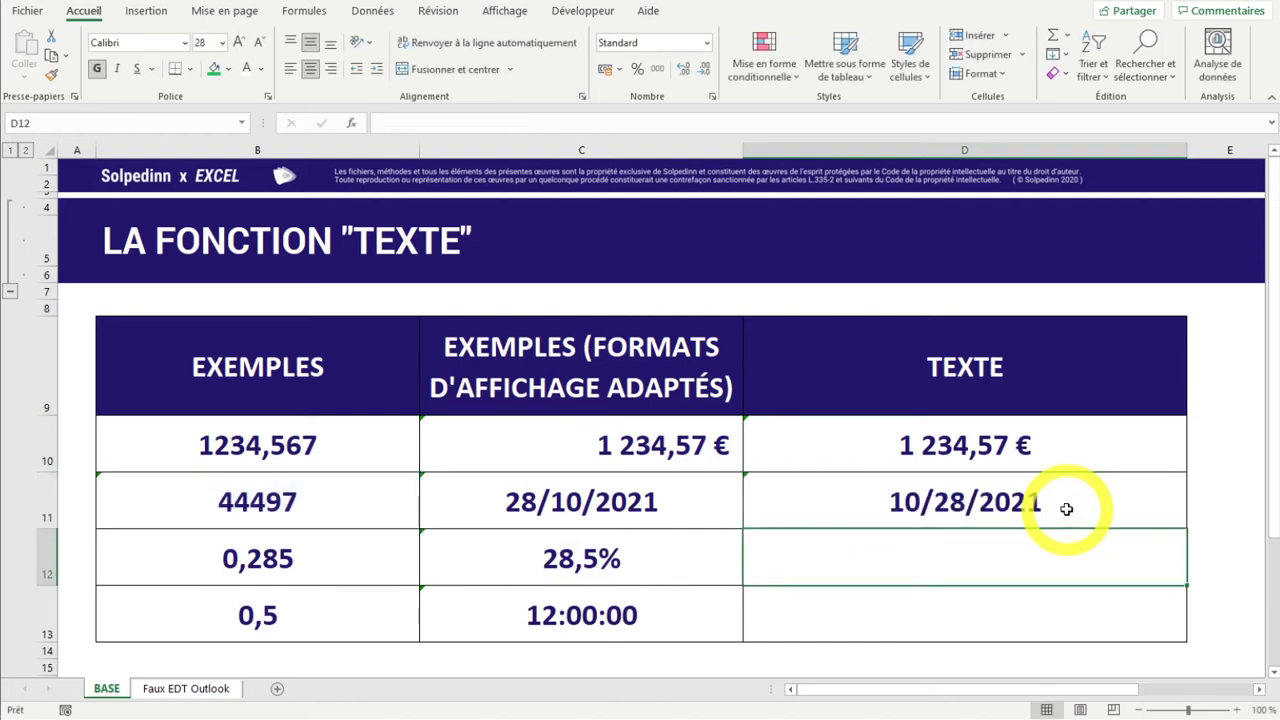
pyautogui.hotkey('ctrl', 'z')
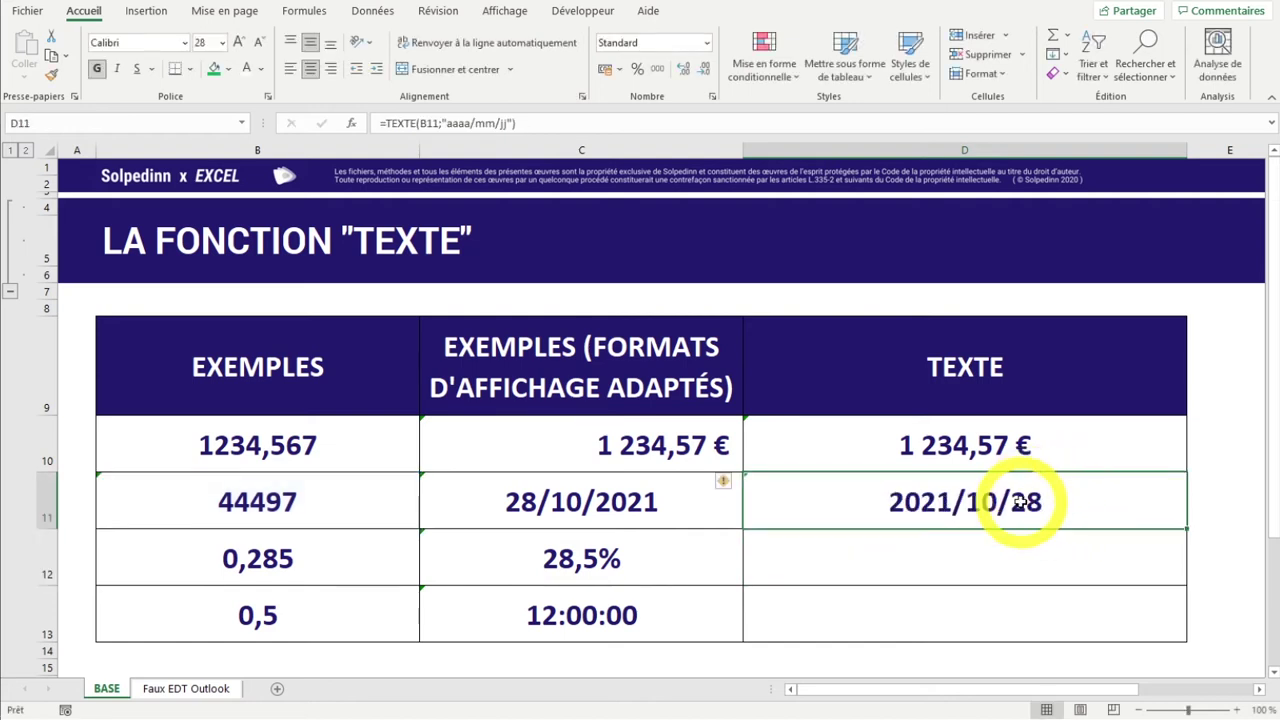
pyautogui.hotkey('ctrl', 'y')
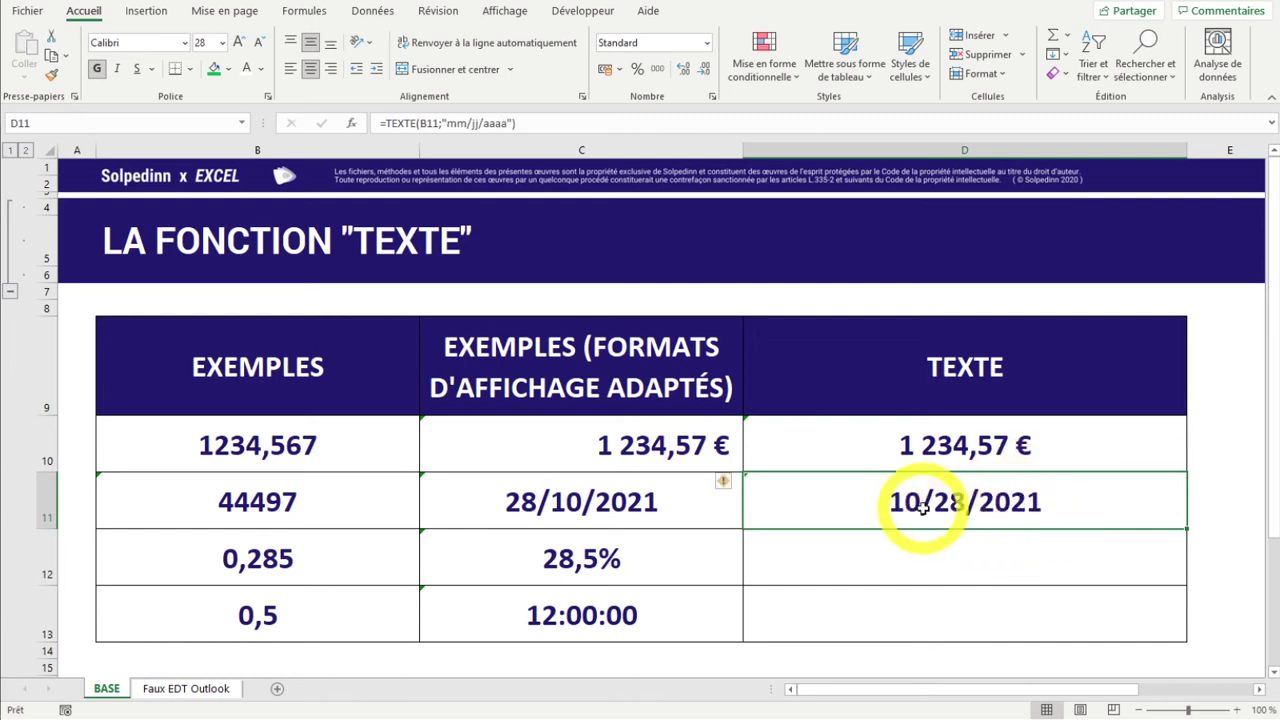
# Swap the day and month codes so D11 uses jj/mm/aaaa again, showing 28/10/2021.
pyautogui.doubleClick(930, 497)
pyautogui.doubleClick(928, 505)
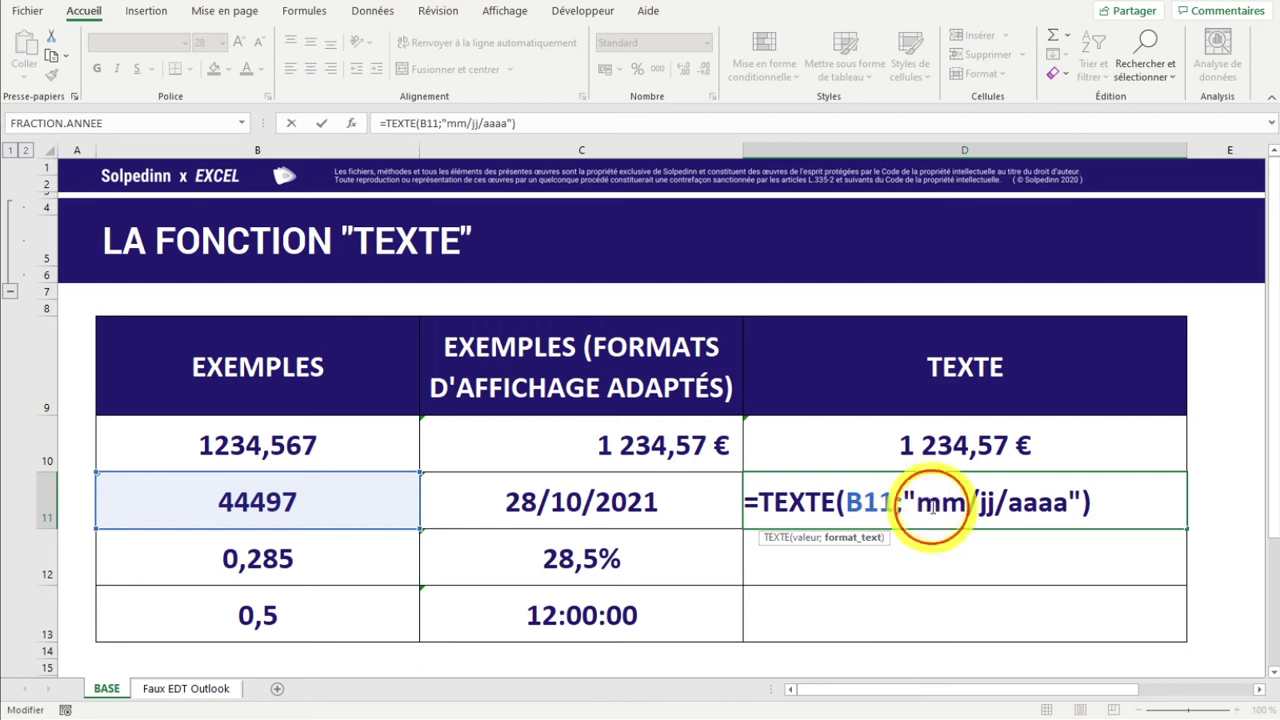
pyautogui.write('jj')
pyautogui.doubleClick(955, 505)
pyautogui.write('mm')
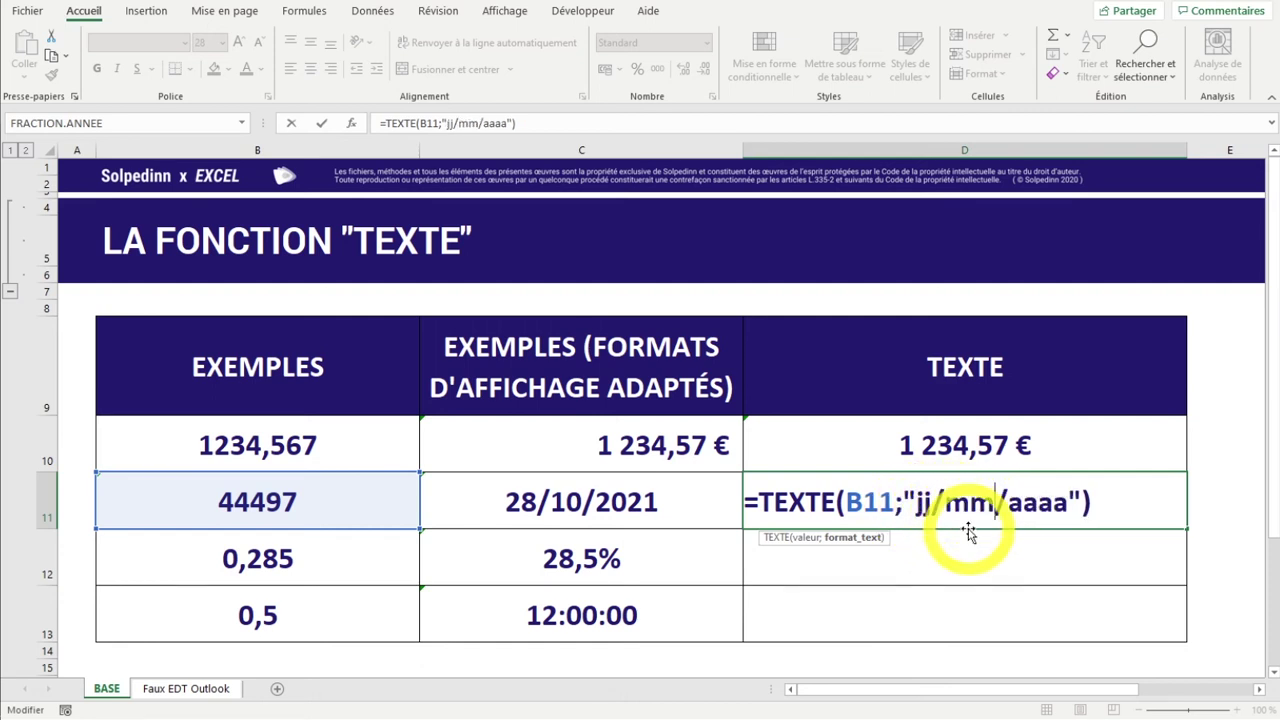
pyautogui.click(947, 566)
pyautogui.doubleClick(947, 566)
# Enter =TEXTE(B12;"0,0%") in D12, cutting 0,00% to one decimal so it shows 28,5%.
pyautogui.write('=TEX')
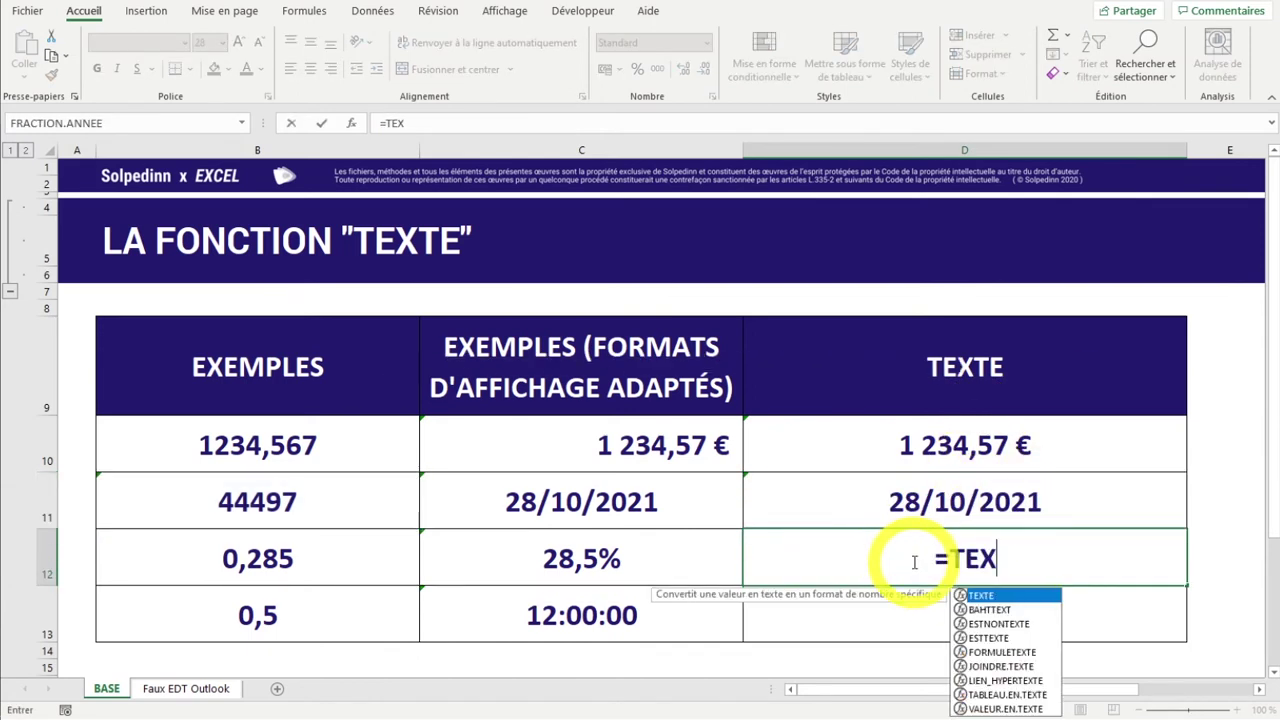
pyautogui.write('TE(')
pyautogui.click(231, 562)
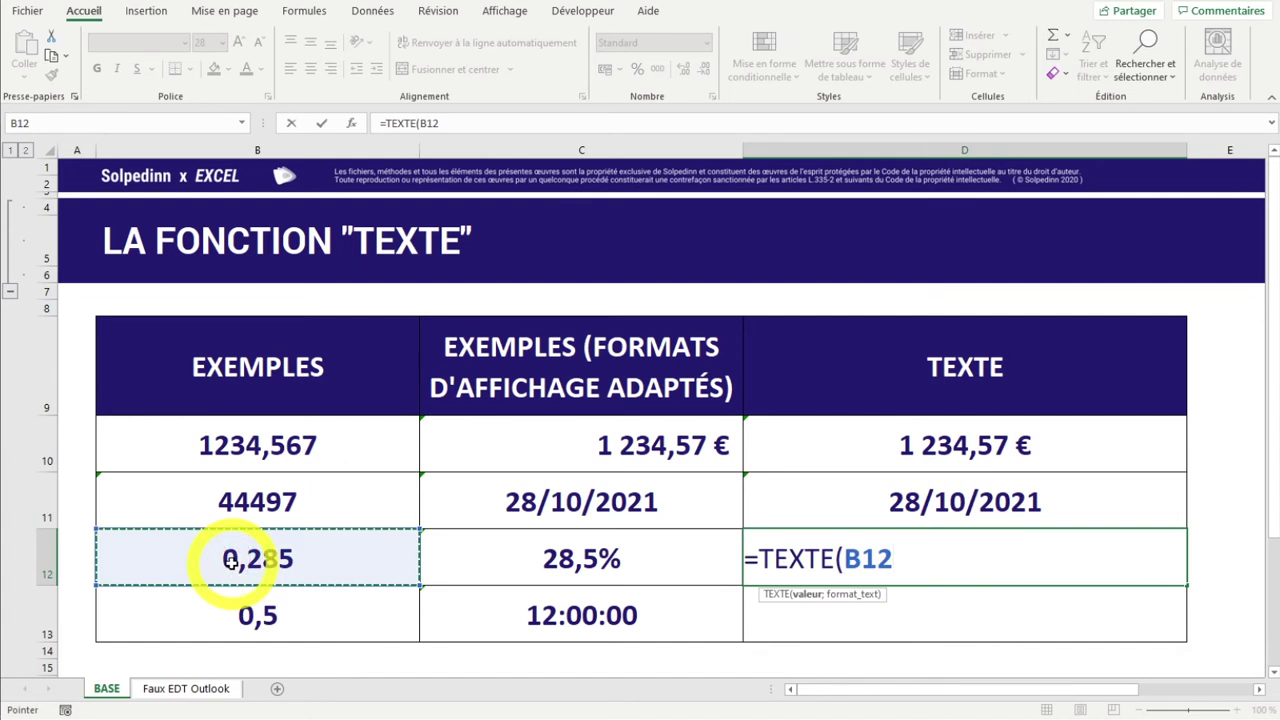
pyautogui.write(';"0,00')
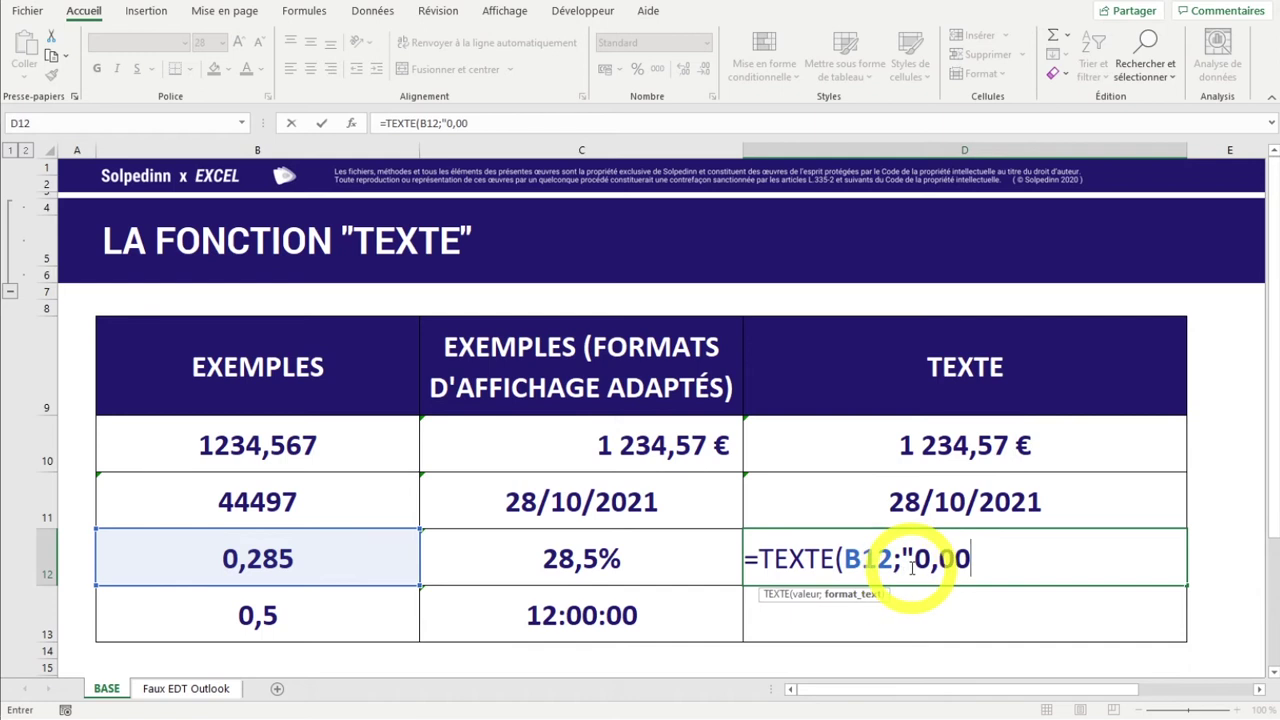
pyautogui.doubleClick(942, 556)
pyautogui.click(974, 564)
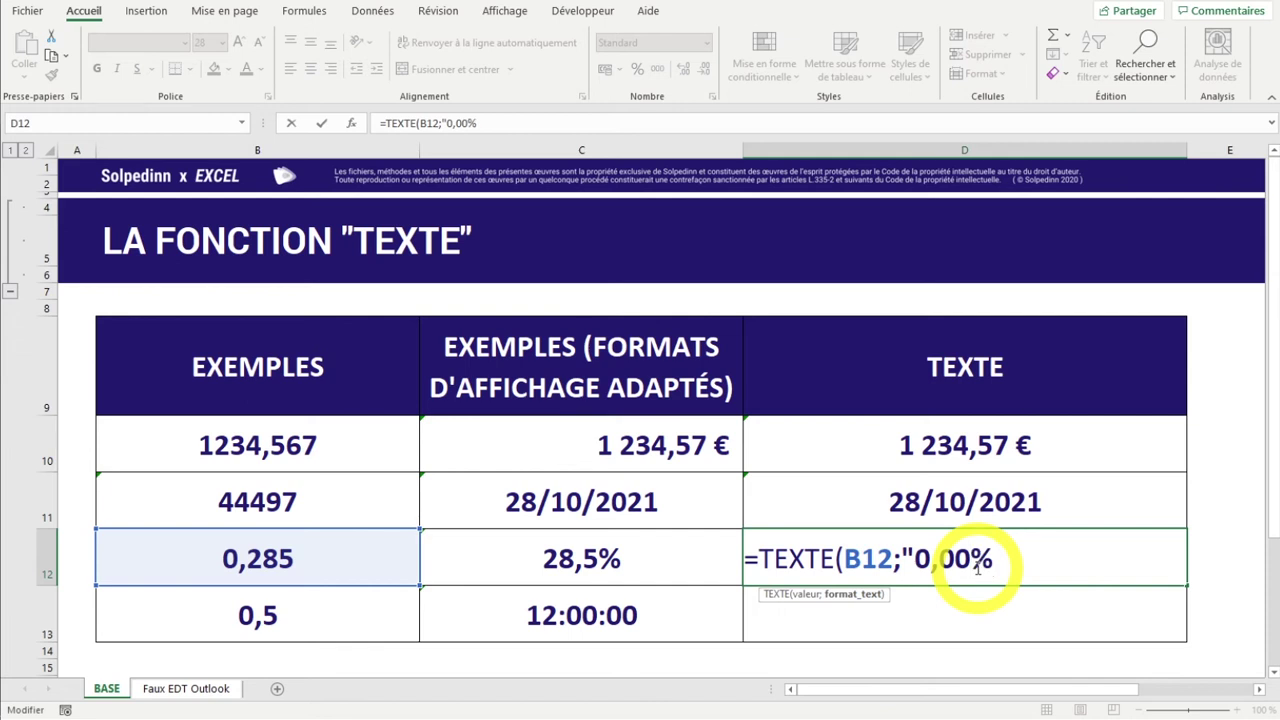
pyautogui.press('Return')
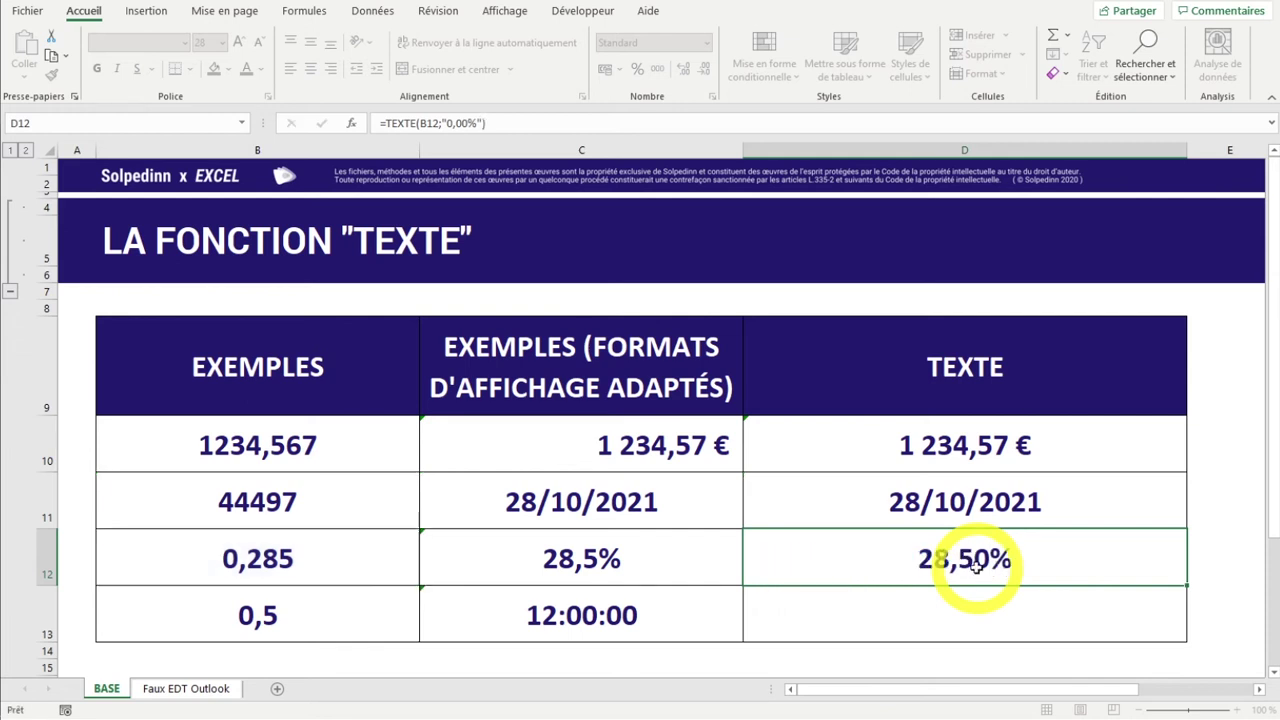
pyautogui.click(973, 565)
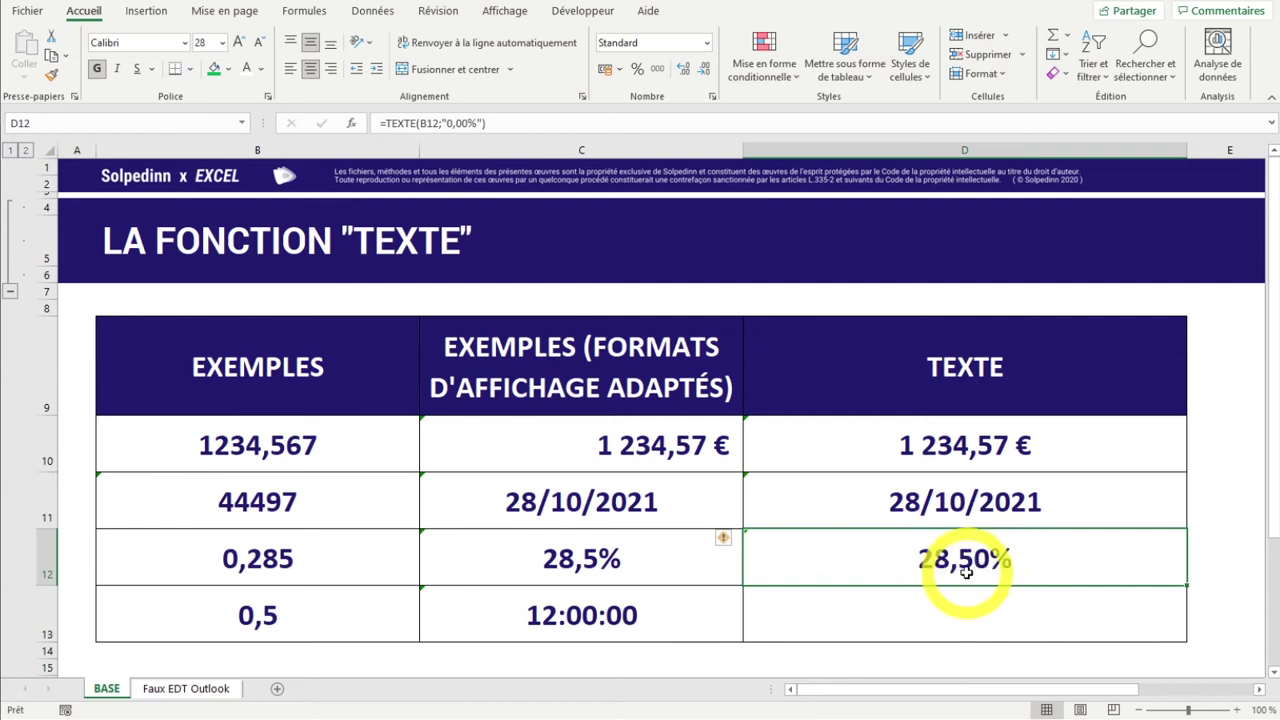
pyautogui.doubleClick(965, 570)
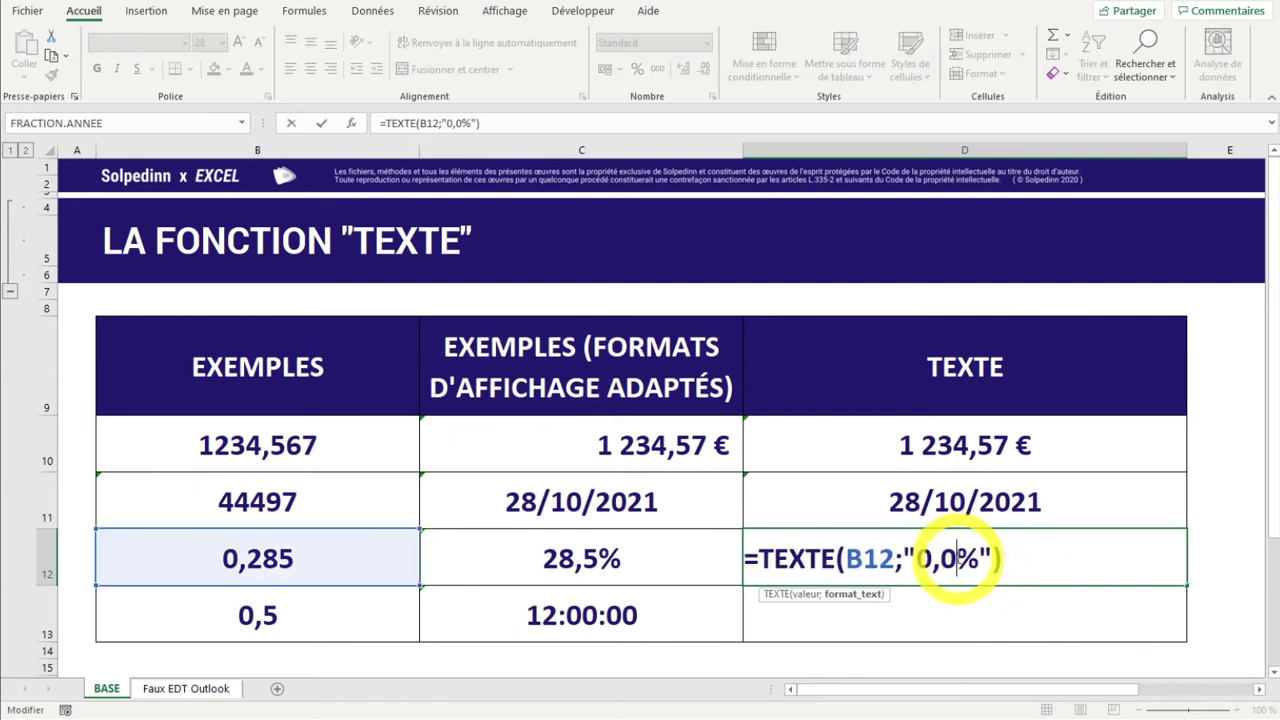
pyautogui.press('Return')
pyautogui.click(1000, 551)
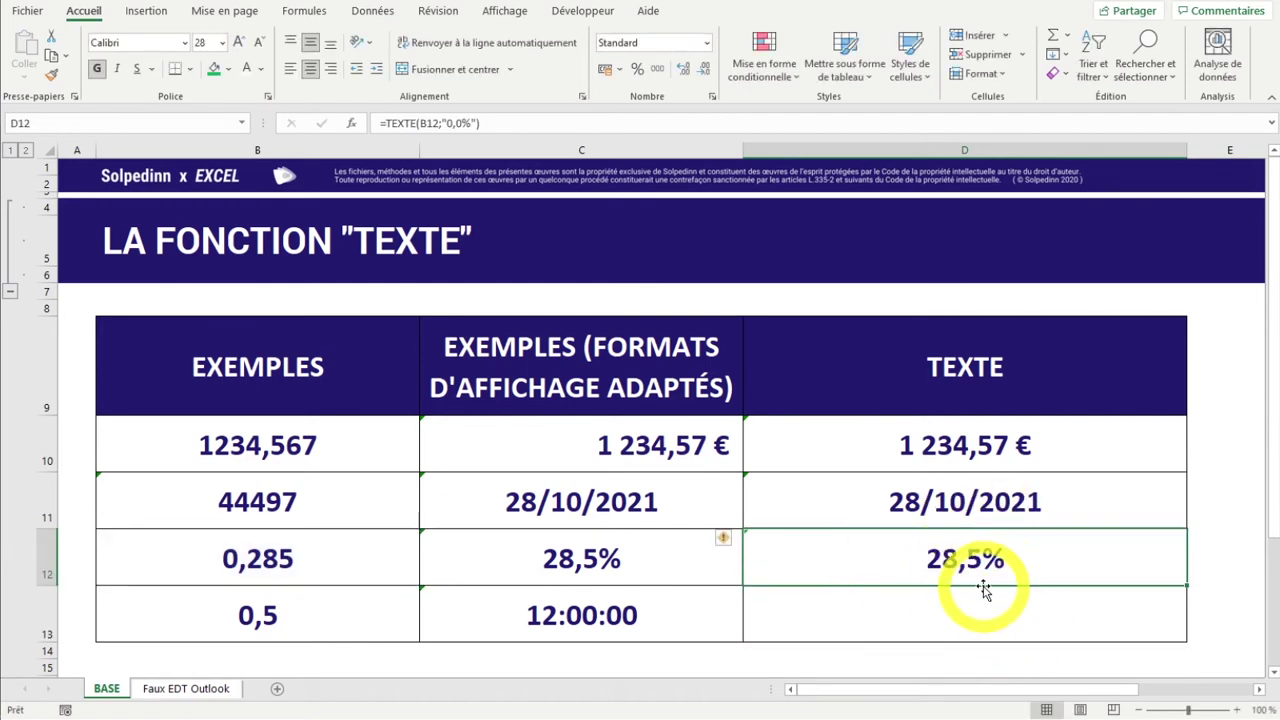
pyautogui.click(908, 607)
pyautogui.click(300, 615)
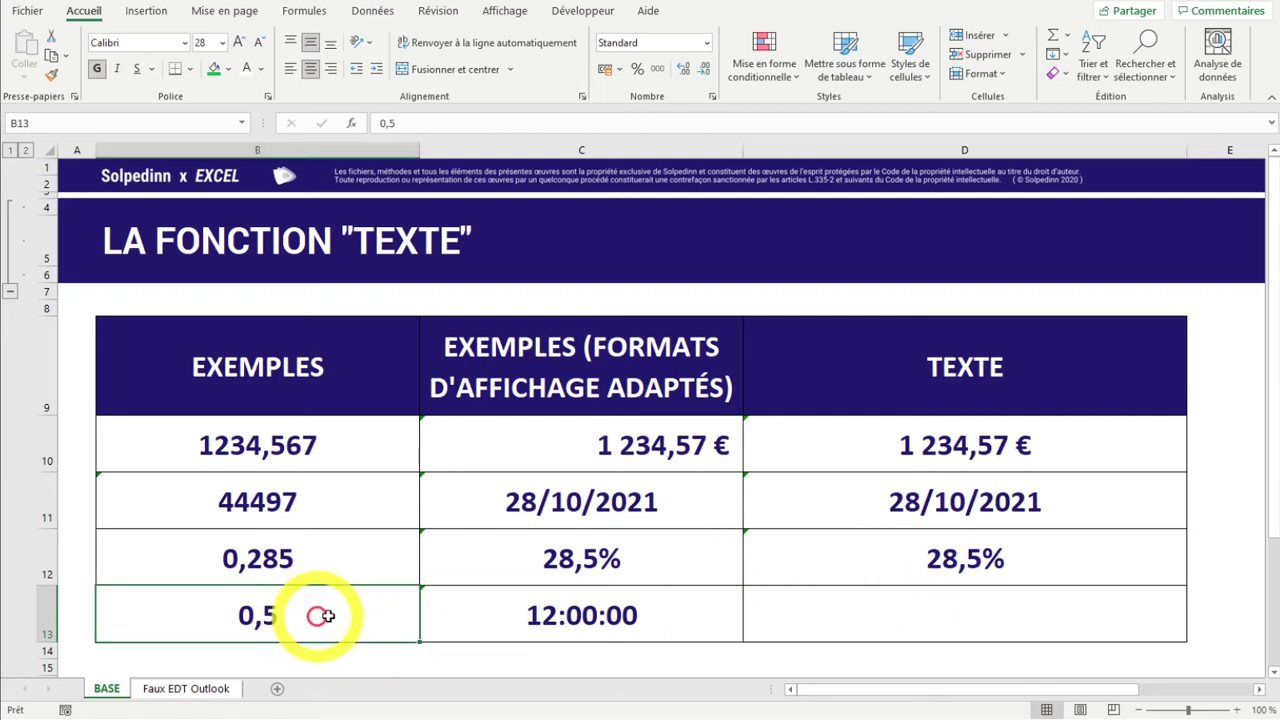
# Enter =TEXTE(B13;"hh:mm:ss") in D13 so B13's 0,5 shows as 12:00:00.
pyautogui.click(985, 625)
pyautogui.write('=')
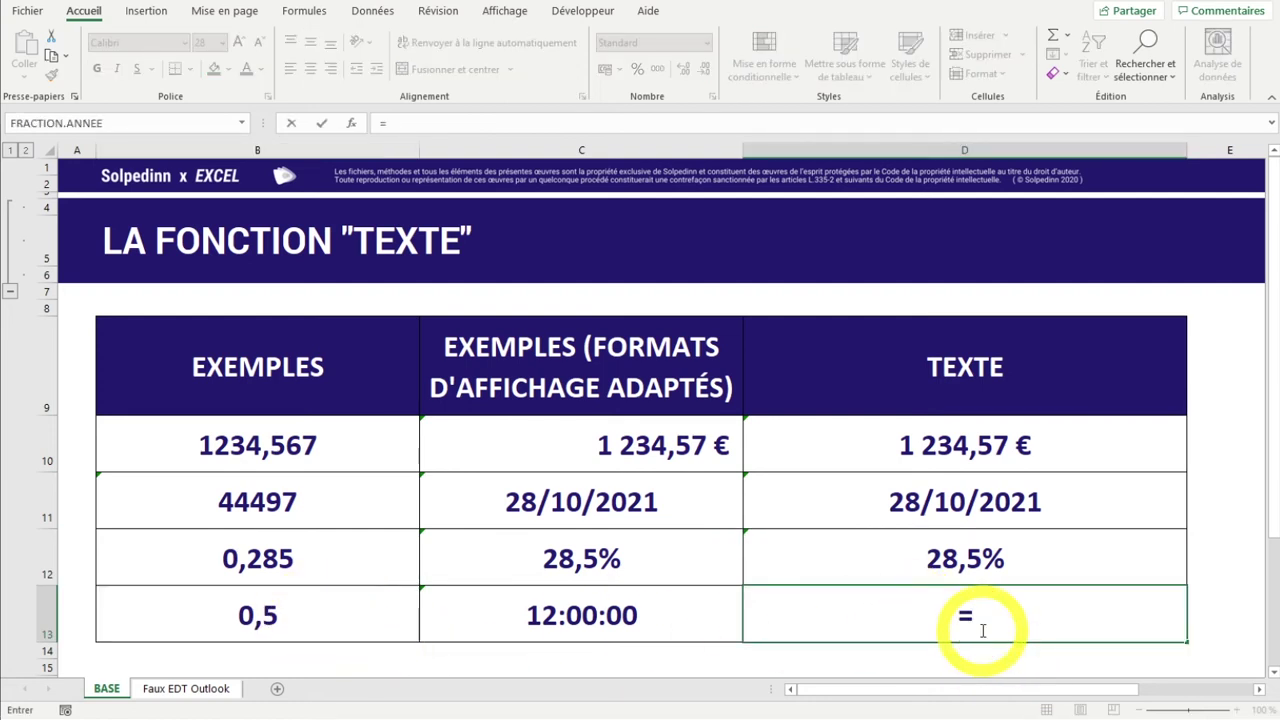
pyautogui.write('RE')
pyautogui.press('BackSpace')
pyautogui.press('BackSpace')
pyautogui.write('TEX')
pyautogui.press('Tab')
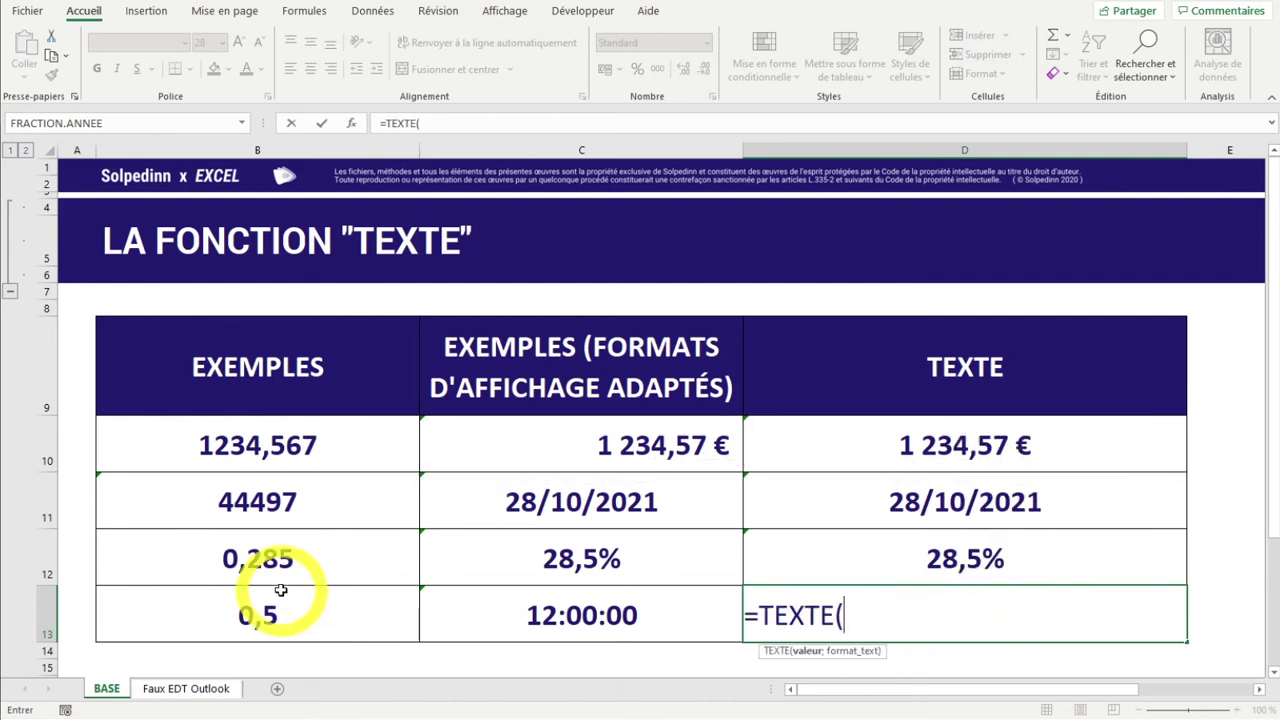
pyautogui.click(299, 617)
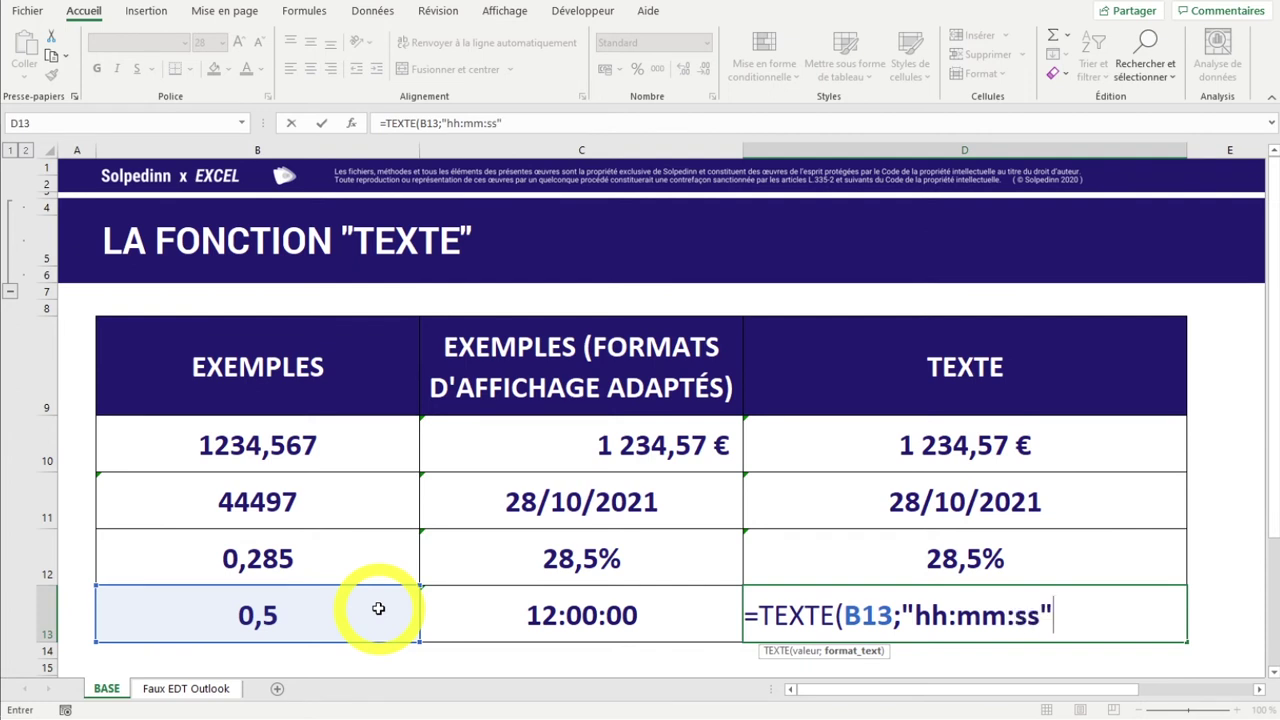
pyautogui.press('Return')
pyautogui.click(880, 605)
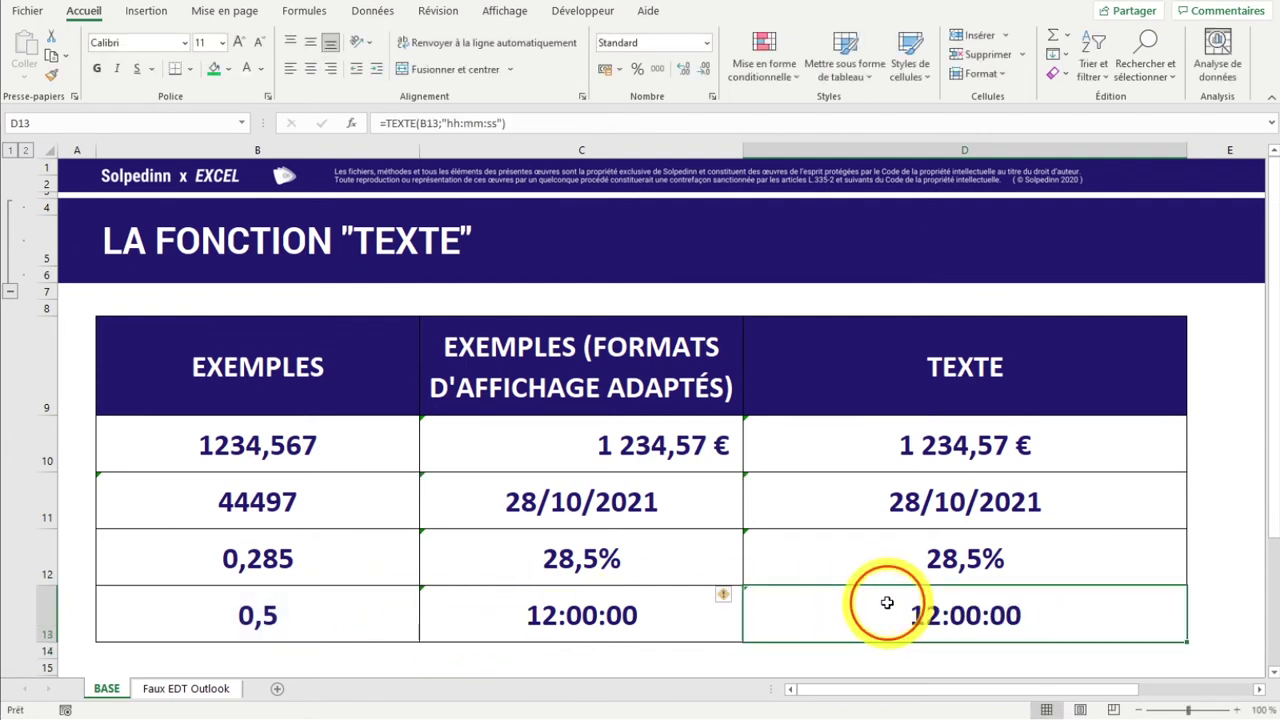
pyautogui.click(203, 625)
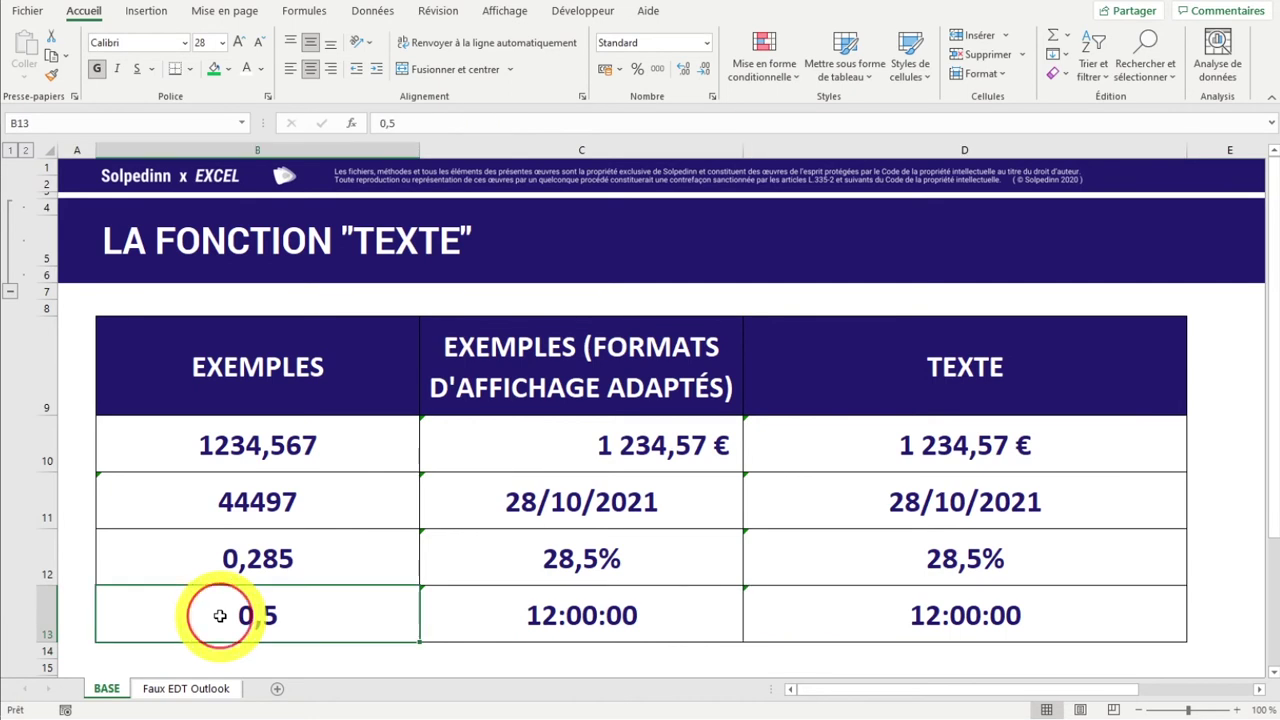
pyautogui.click(984, 626)
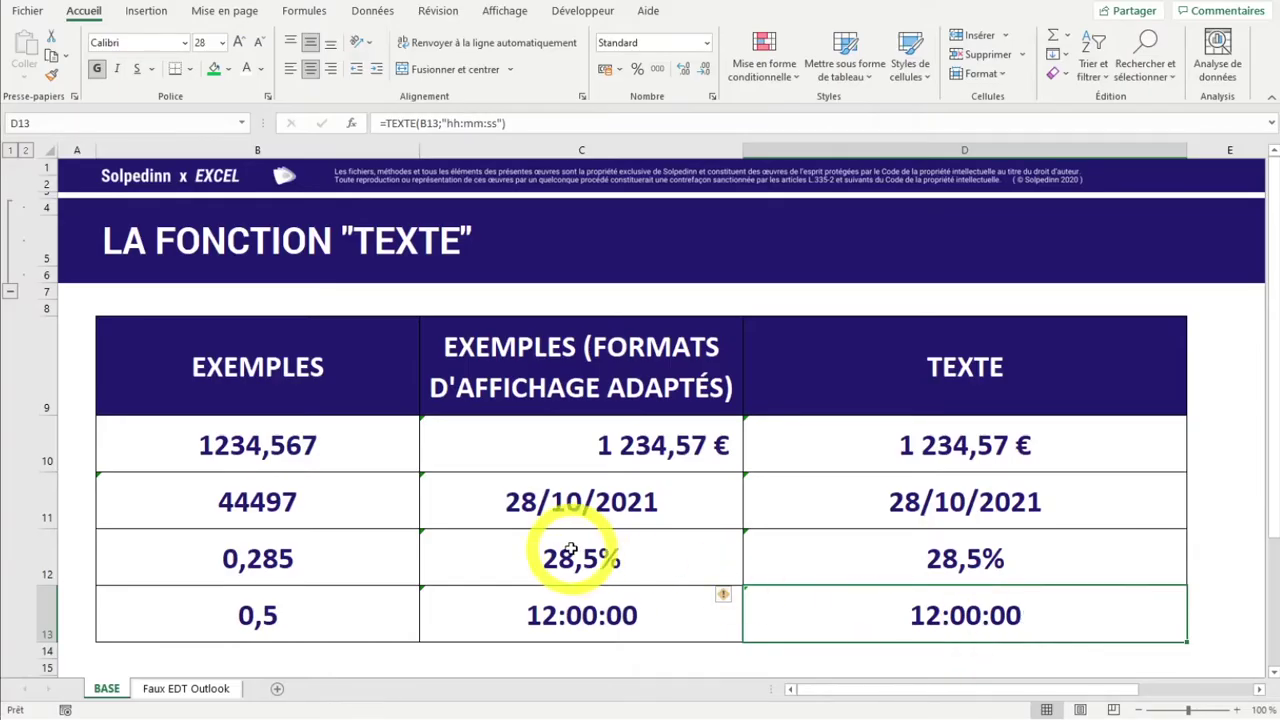
# Open Format de cellule for B10 (1234,567) and show the Personnalisée category.
pyautogui.click(265, 448)
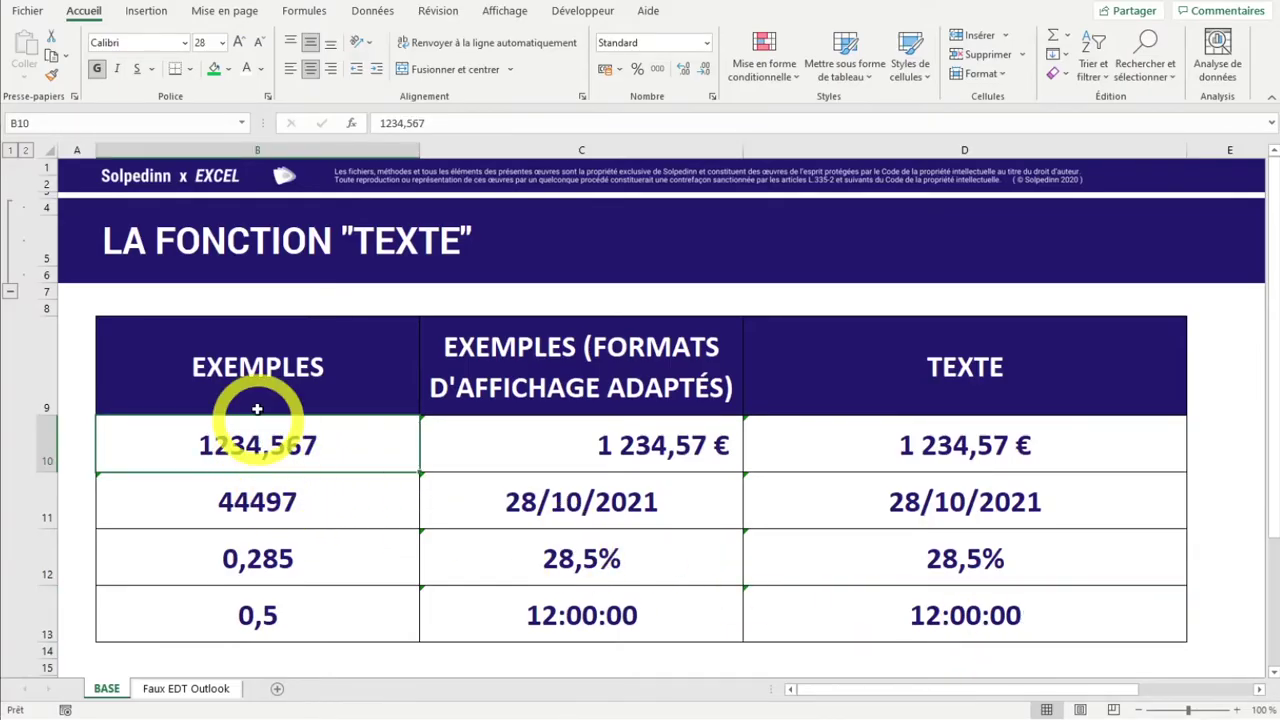
pyautogui.rightClick(237, 450)
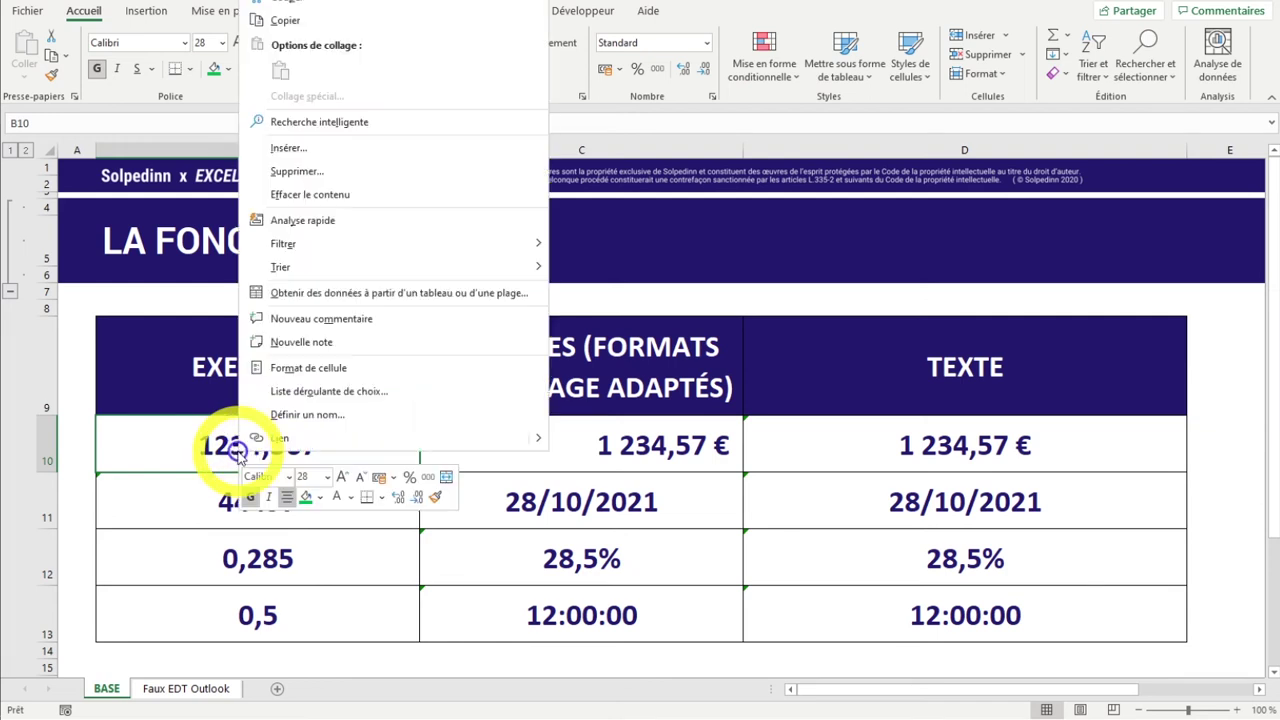
pyautogui.click(297, 372)
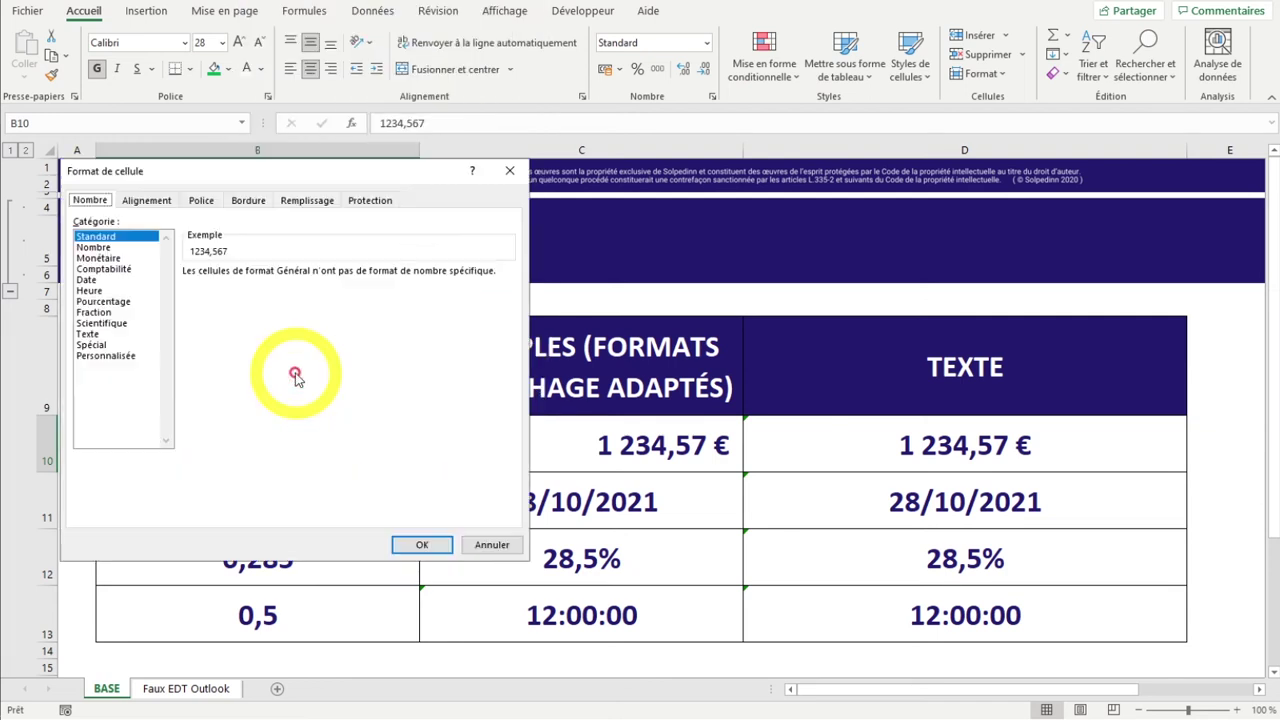
pyautogui.moveTo(343, 168); pyautogui.dragTo(684, 196)
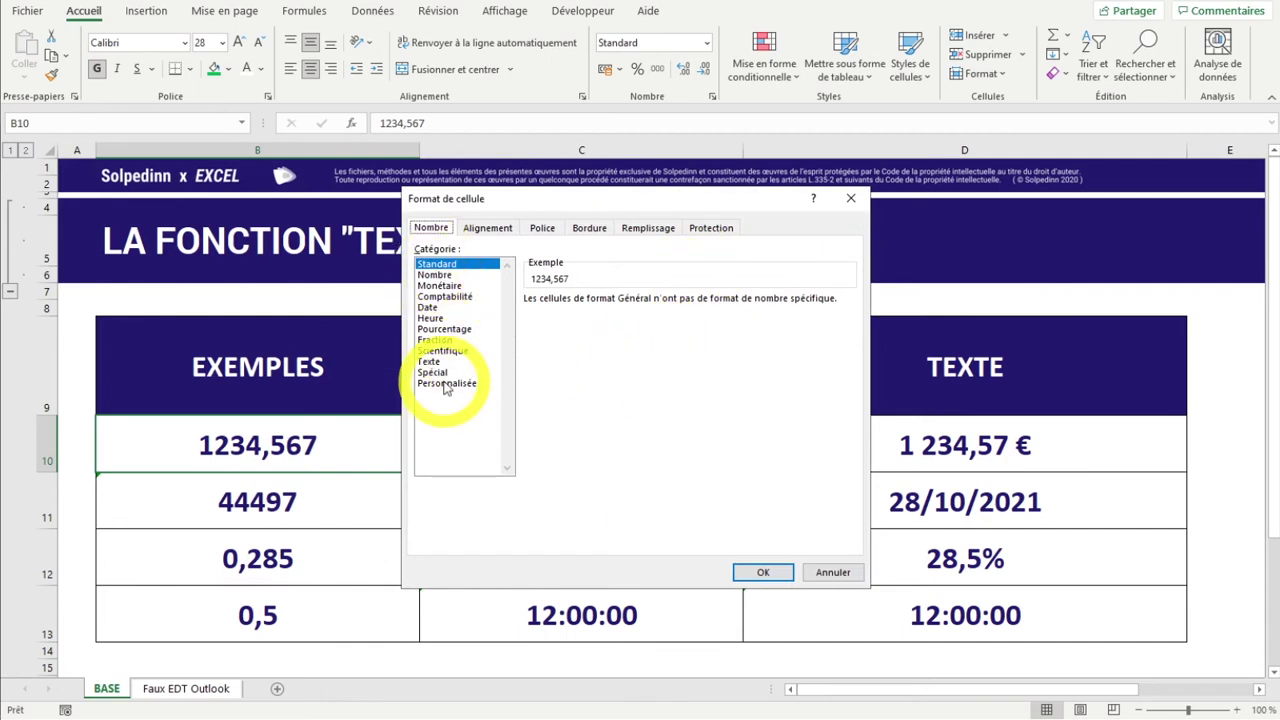
pyautogui.click(445, 386)
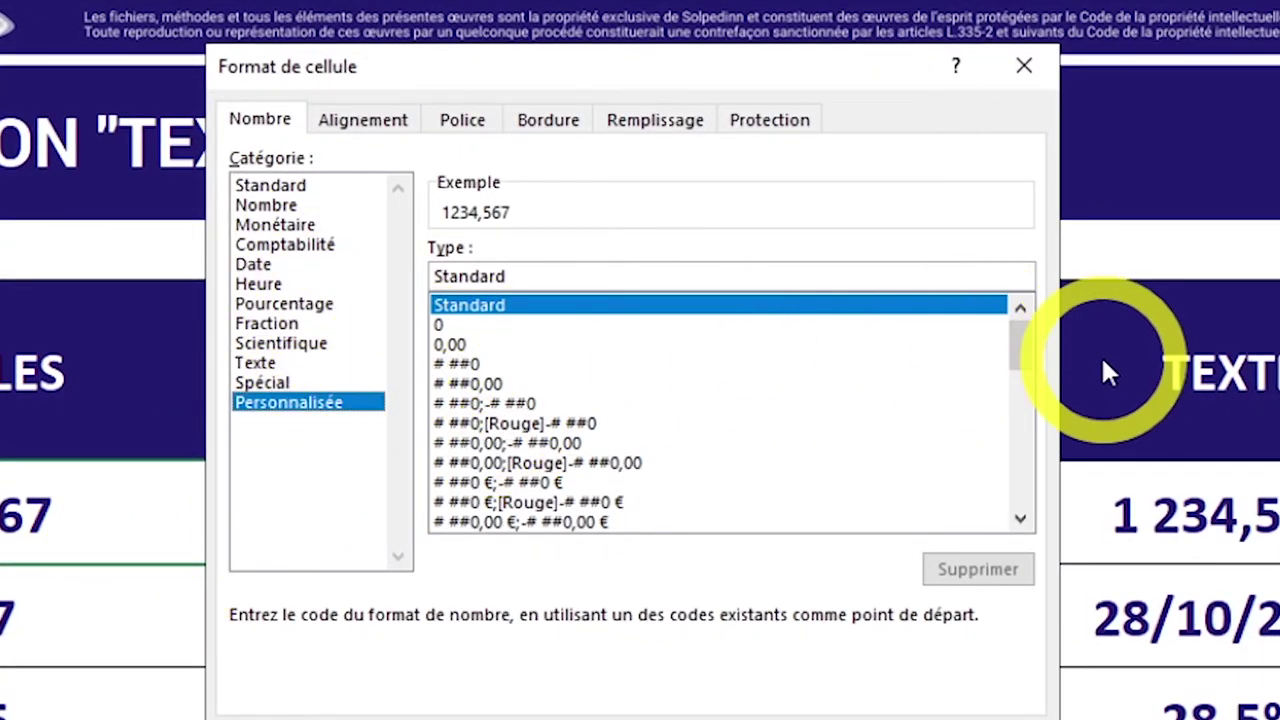
# Scroll the custom Type list to h:mm:ss AM/PM, inspect its code, and close without changes.
pyautogui.moveTo(1016, 355); pyautogui.dragTo(1060, 423)
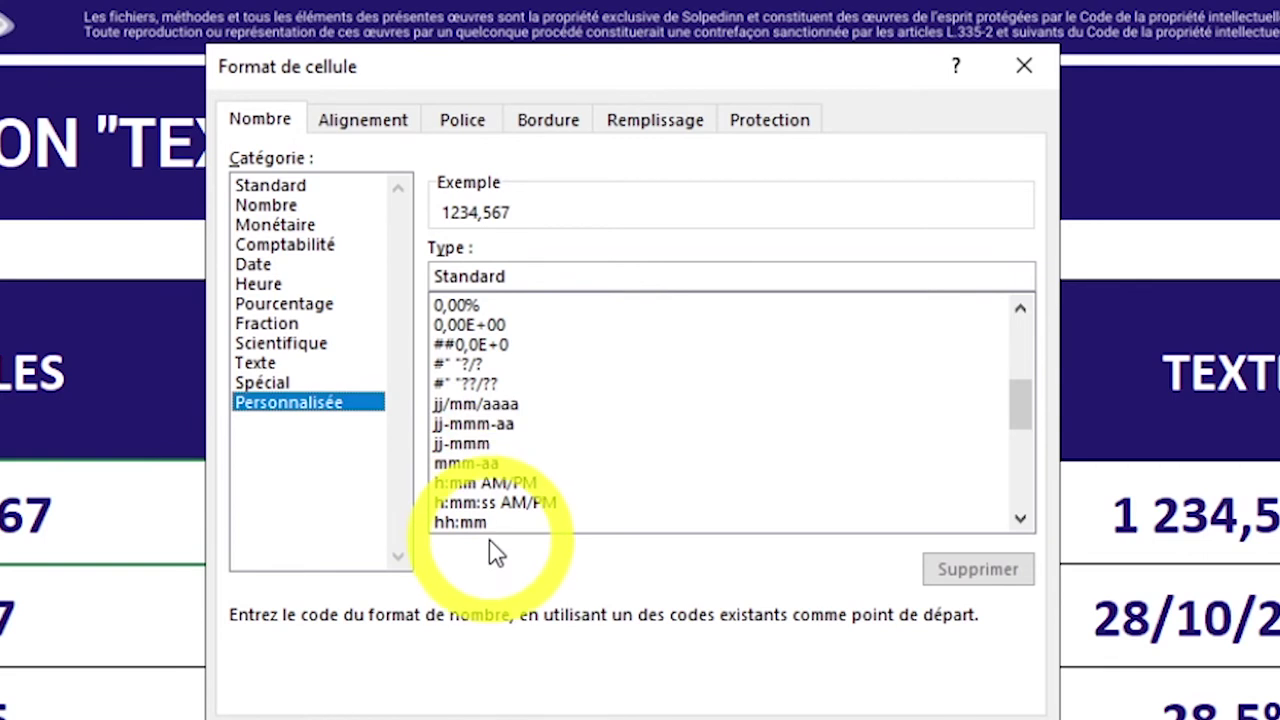
pyautogui.click(1020, 518)
pyautogui.click(1020, 518)
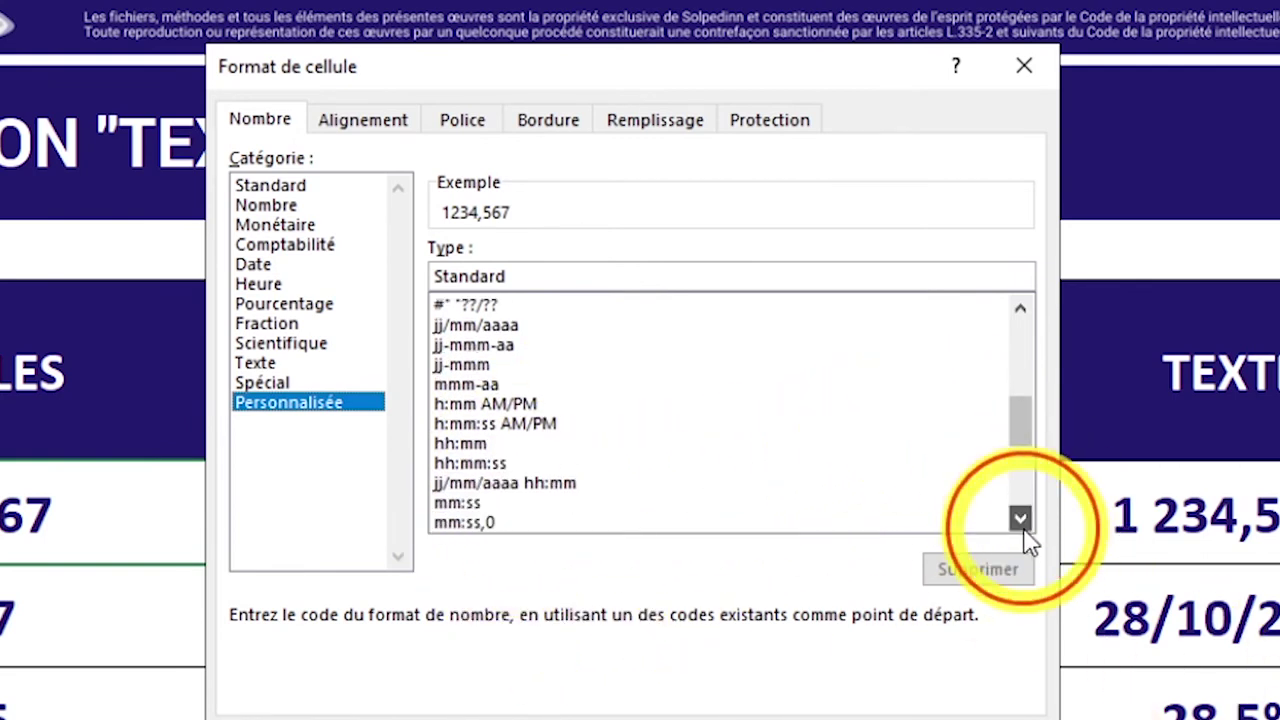
pyautogui.click(1020, 518)
pyautogui.click(485, 385)
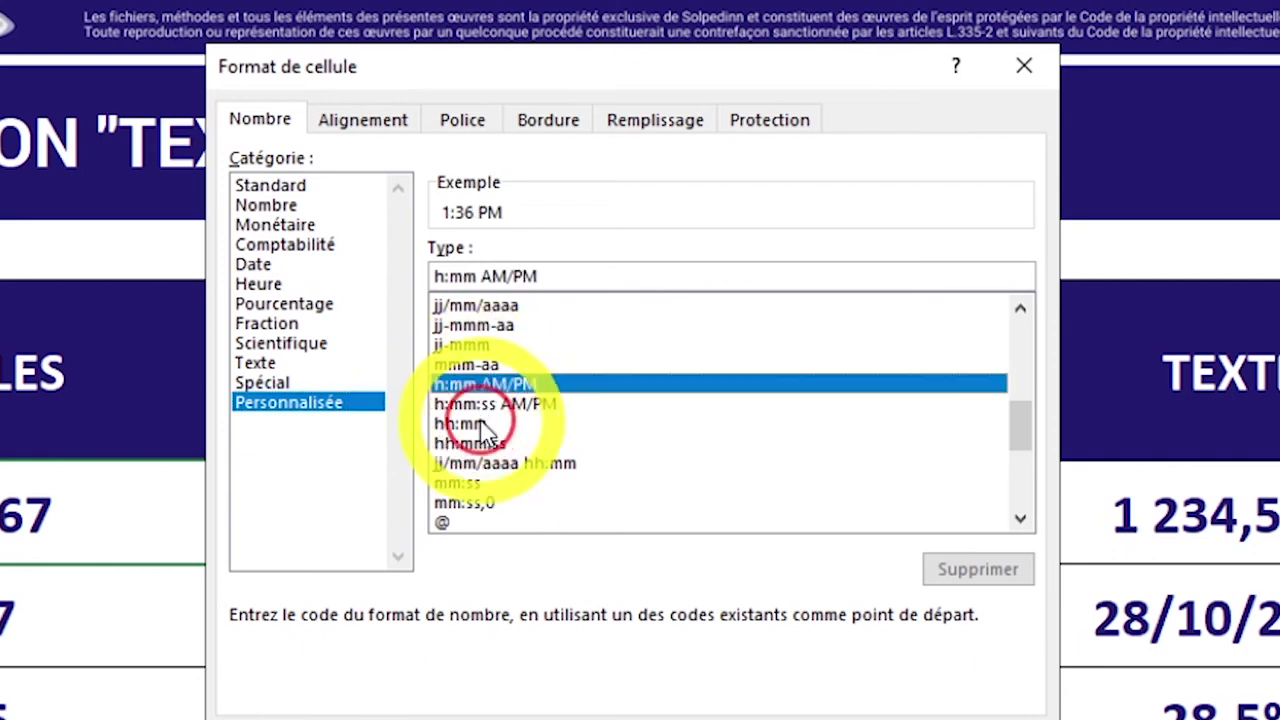
pyautogui.click(490, 404)
pyautogui.click(524, 418)
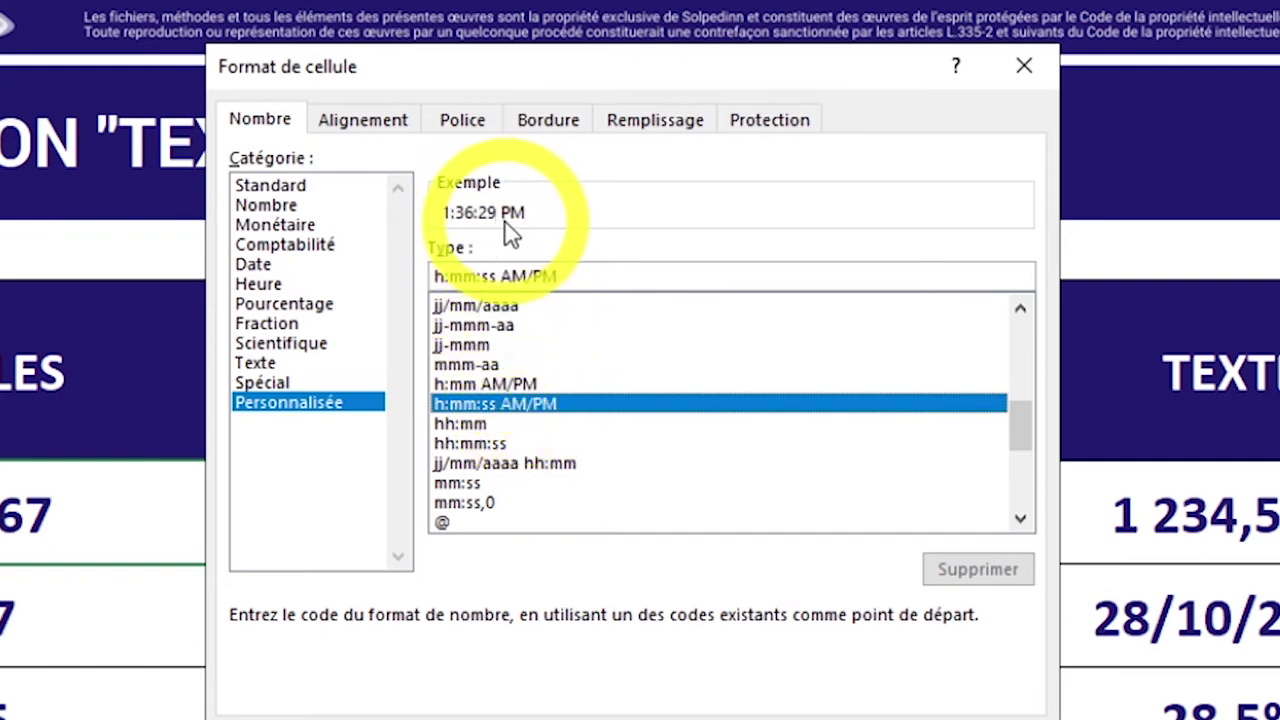
pyautogui.click(490, 278)
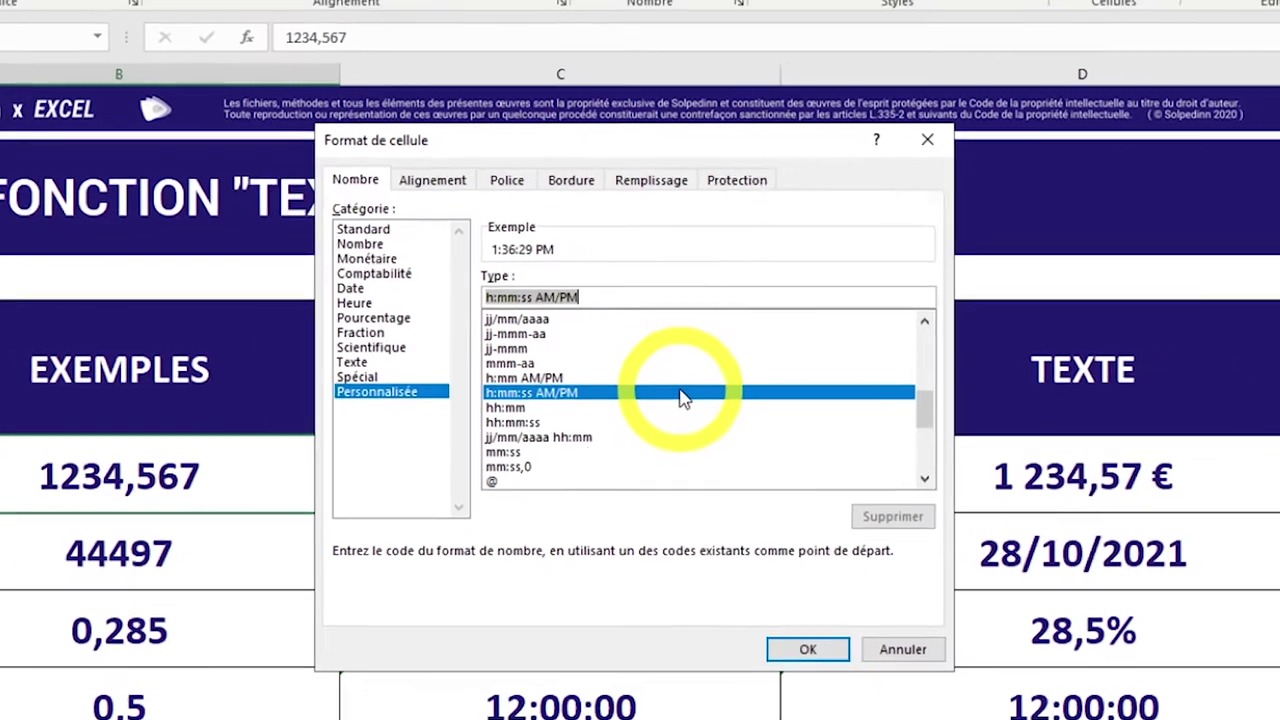
pyautogui.click(645, 383)
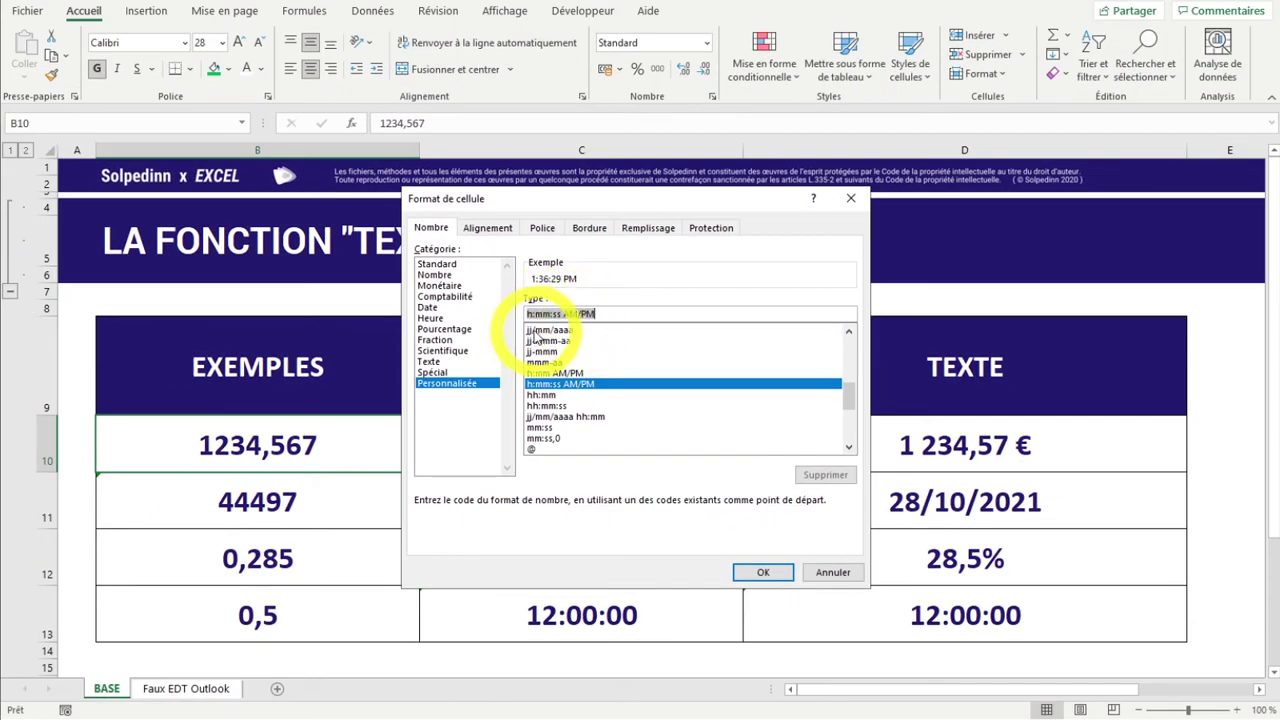
pyautogui.press('Escape')
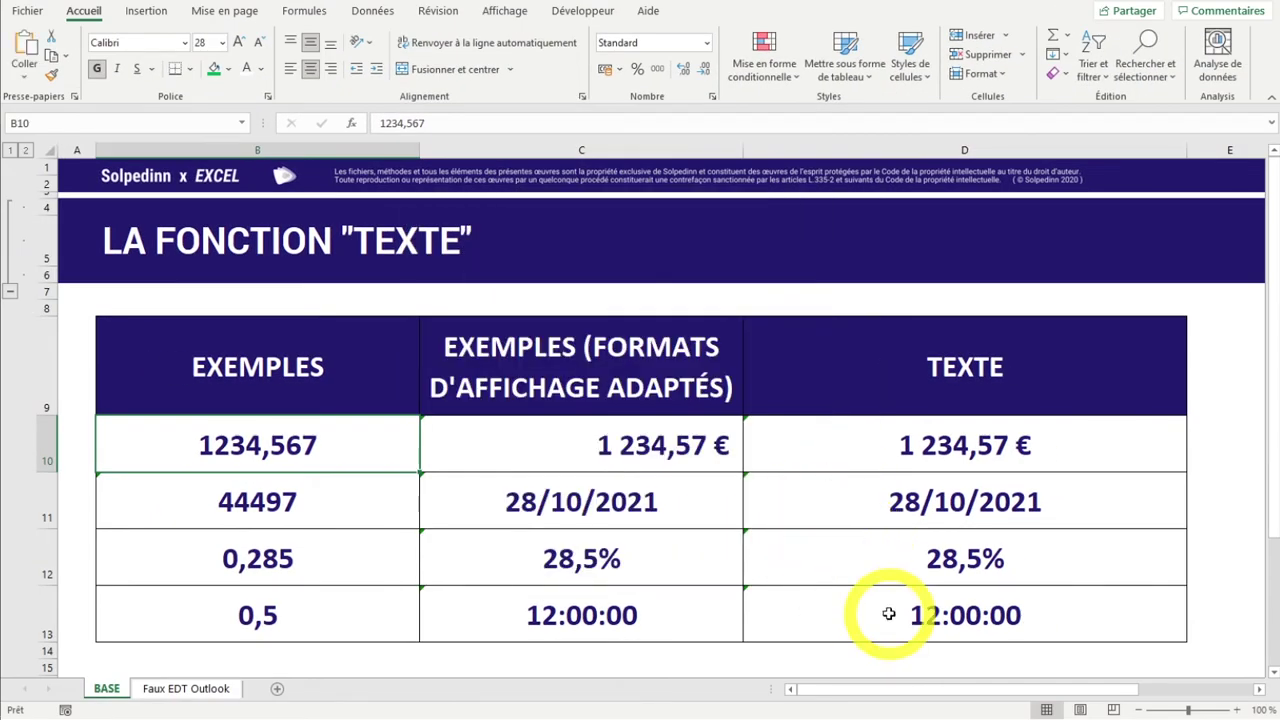
# Try h:mm:ss AM/PM in D13's TEXTE formula, giving 12:00:00 PM, then select B10.
pyautogui.doubleClick(888, 614)
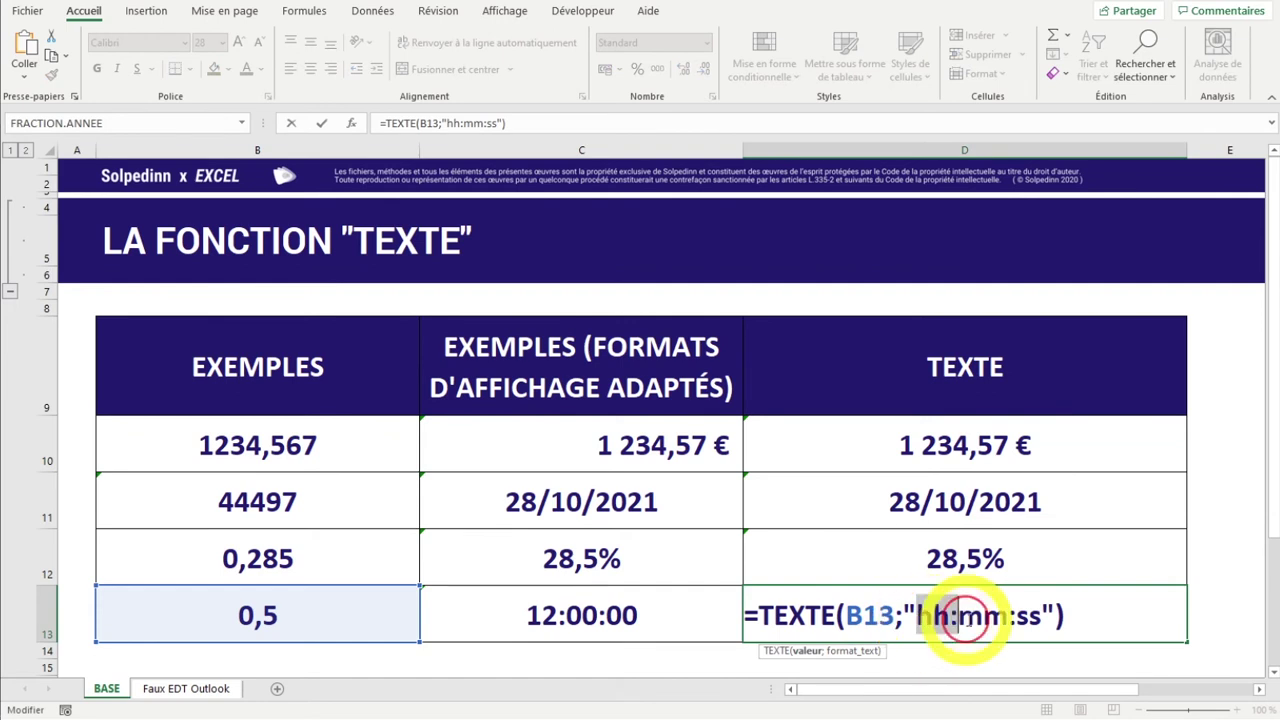
pyautogui.moveTo(916, 616); pyautogui.dragTo(1030, 615)
pyautogui.write('h:mm:ss AM/PM')
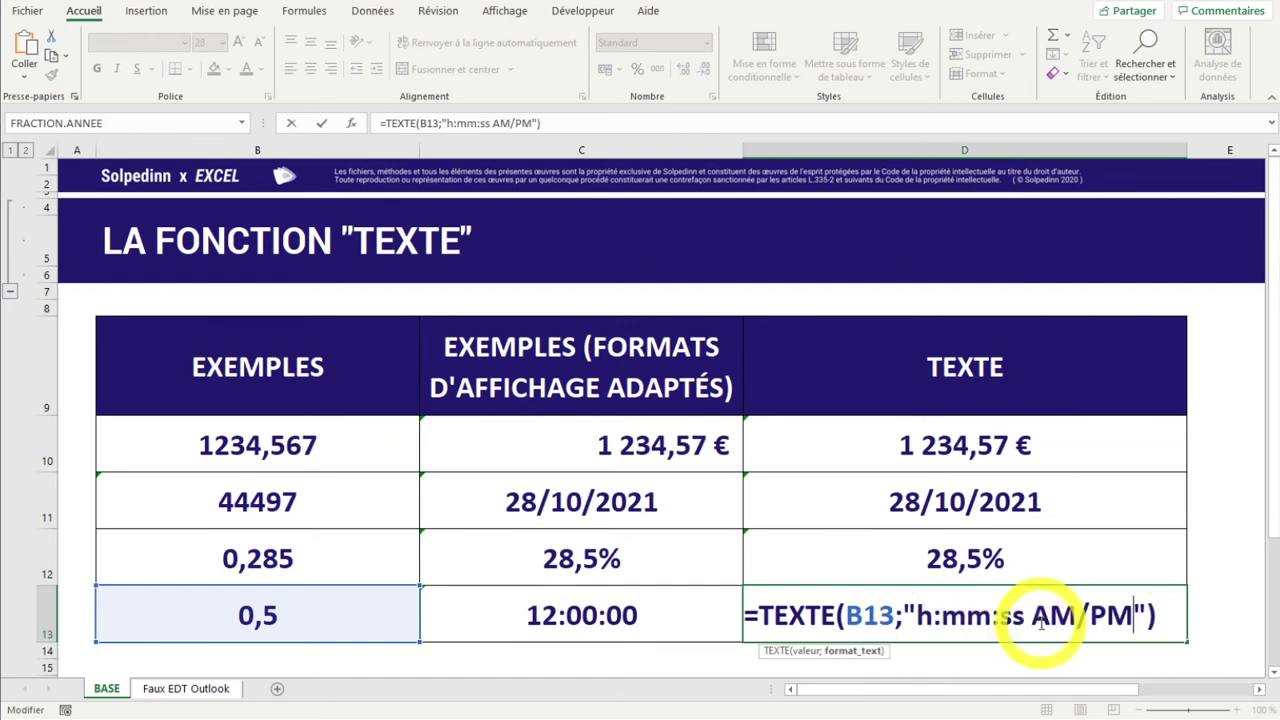
pyautogui.click(1040, 625)
pyautogui.write('h')
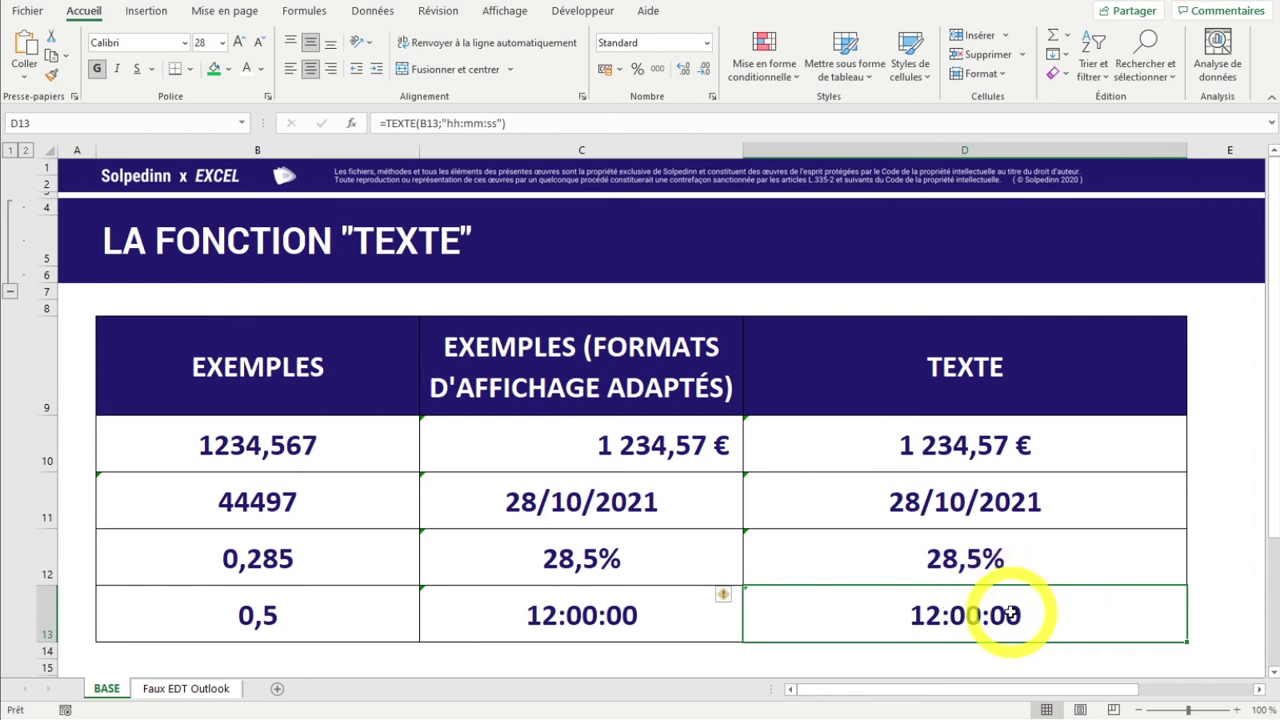
pyautogui.click(305, 443)
# Inspect B10's jj/mm/aaaa hh:mm custom format via Ctrl+1, cancel, and select B11.
pyautogui.rightClick(295, 442)
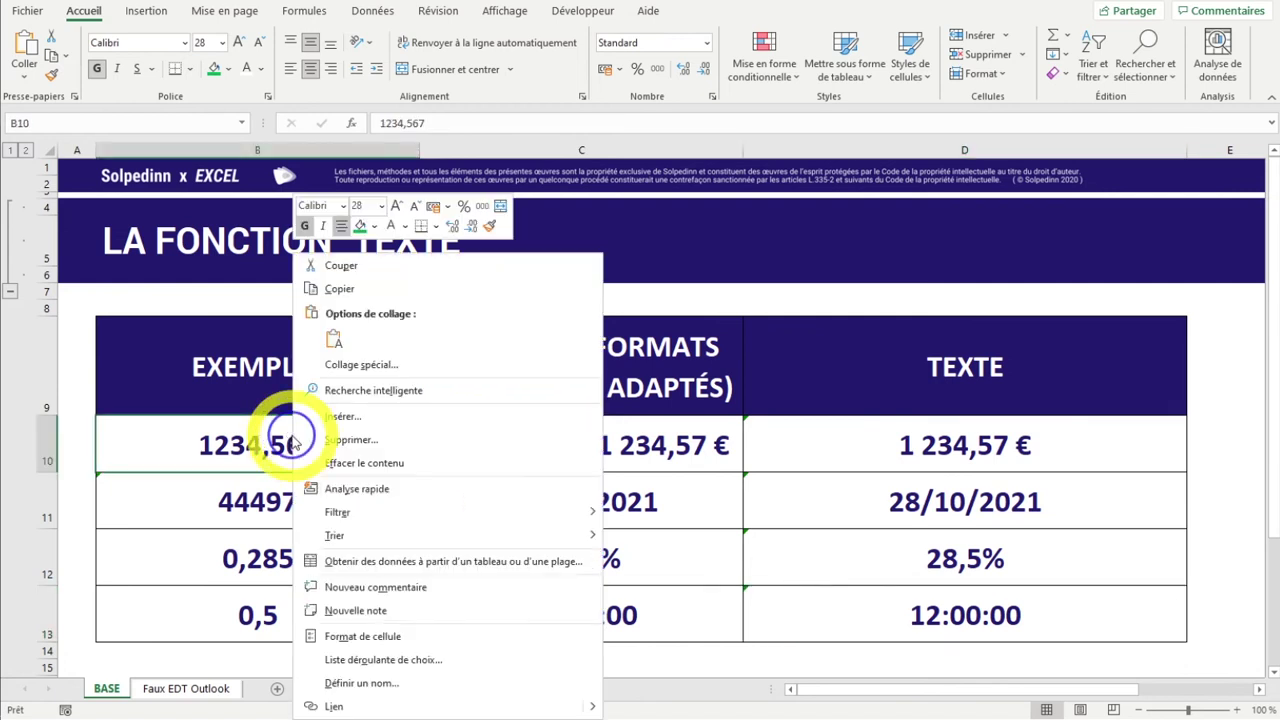
pyautogui.press('Escape')
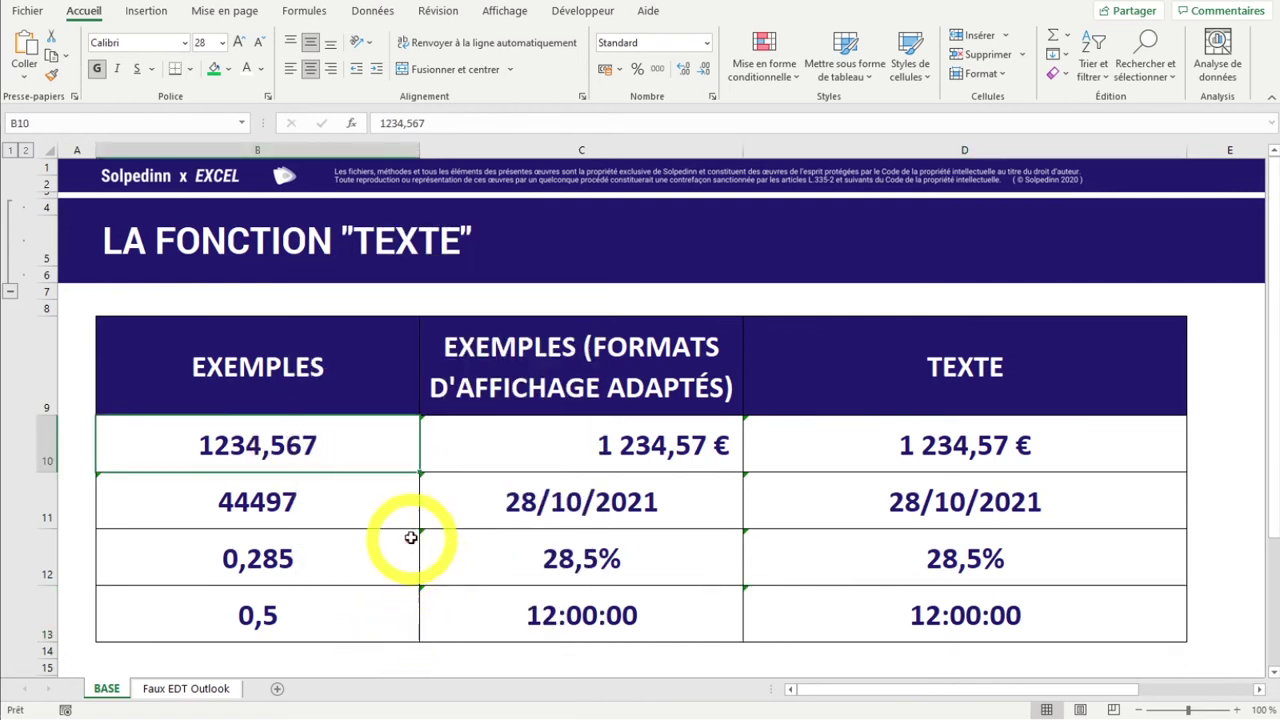
pyautogui.hotkey('ctrl', '1')
pyautogui.moveTo(396, 330); pyautogui.dragTo(680, 221)
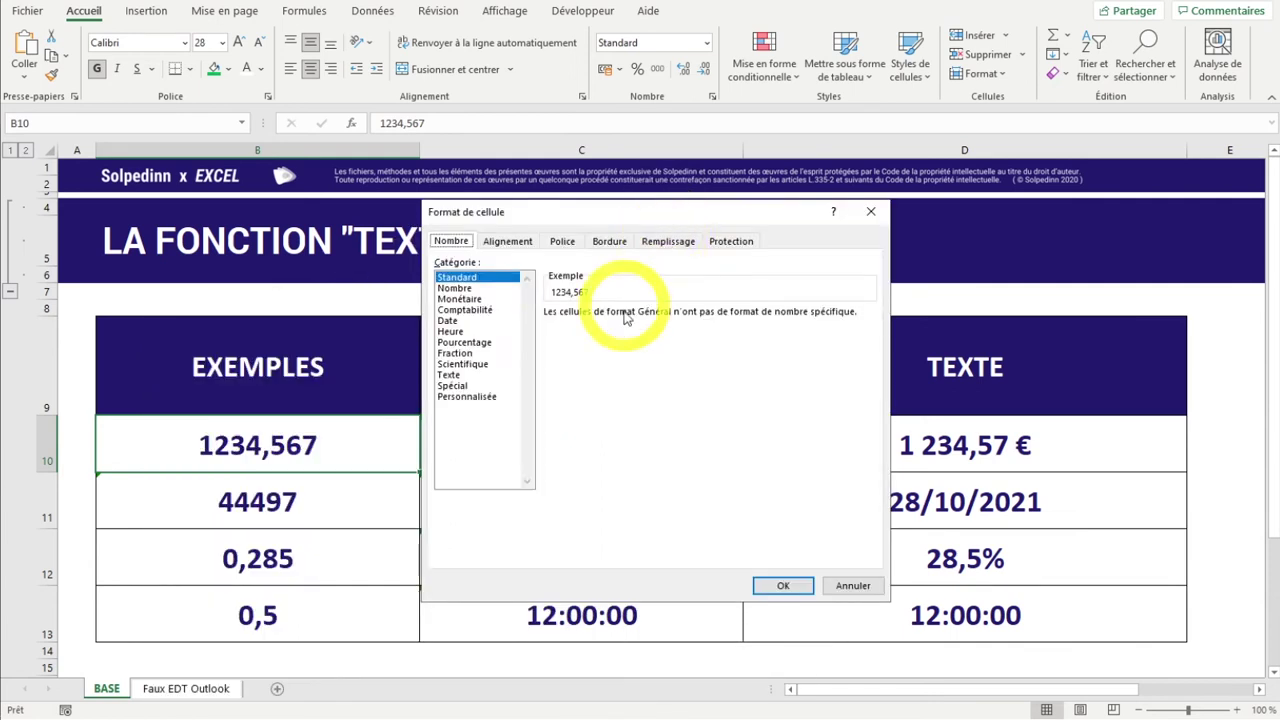
pyautogui.click(468, 399)
pyautogui.moveTo(870, 368)
pyautogui.mouseDown()
pyautogui.moveTo(888, 425)
pyautogui.moveTo(871, 414)
pyautogui.mouseUp()
pyautogui.click(605, 430)
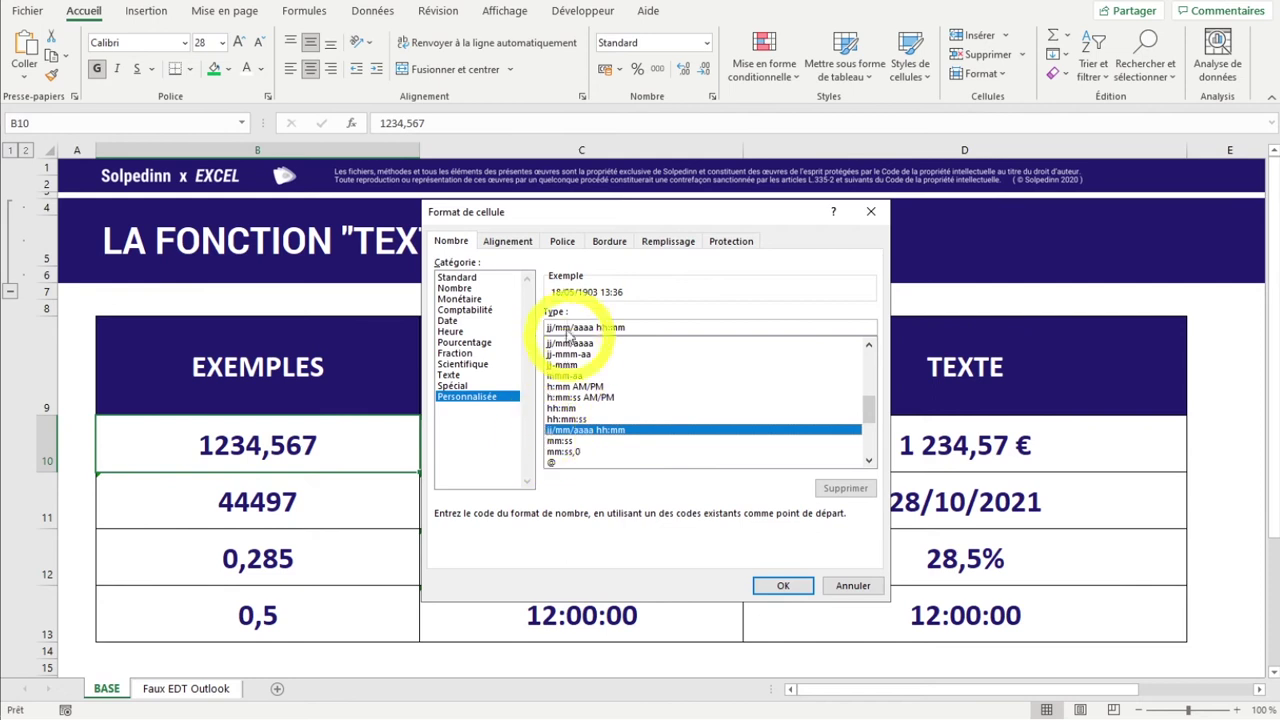
pyautogui.moveTo(568, 331); pyautogui.dragTo(560, 327)
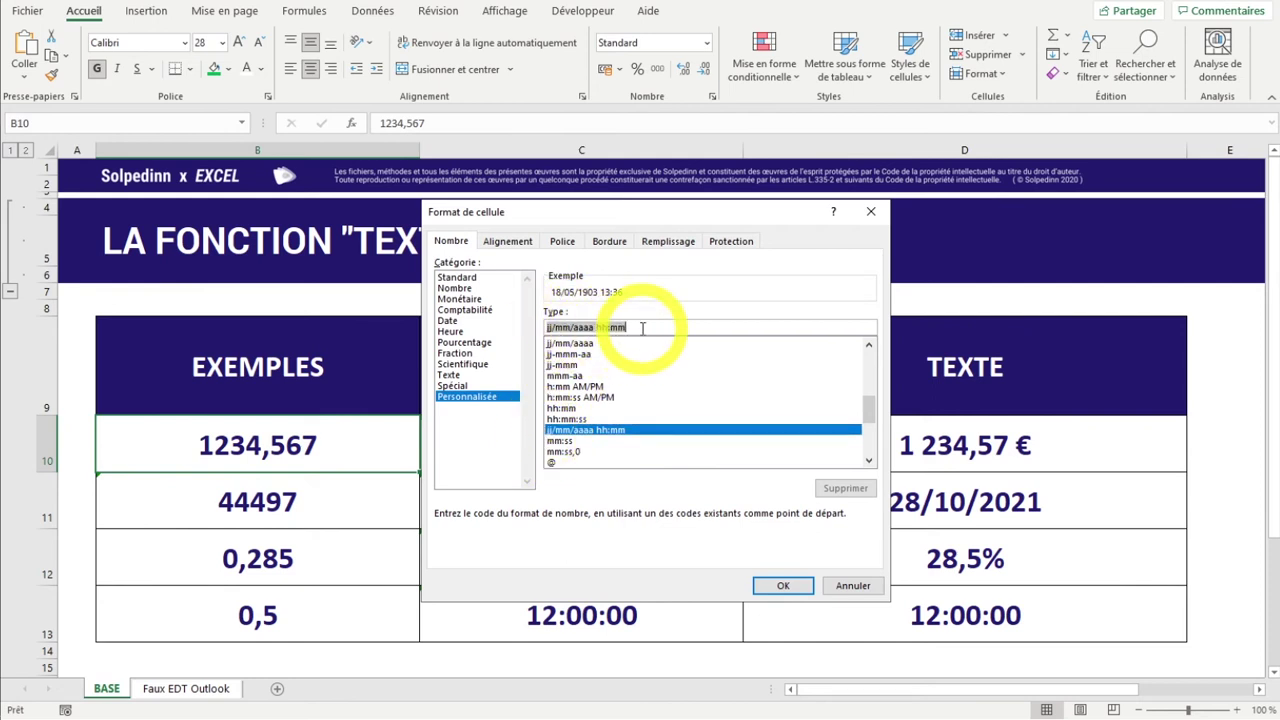
pyautogui.click(849, 591)
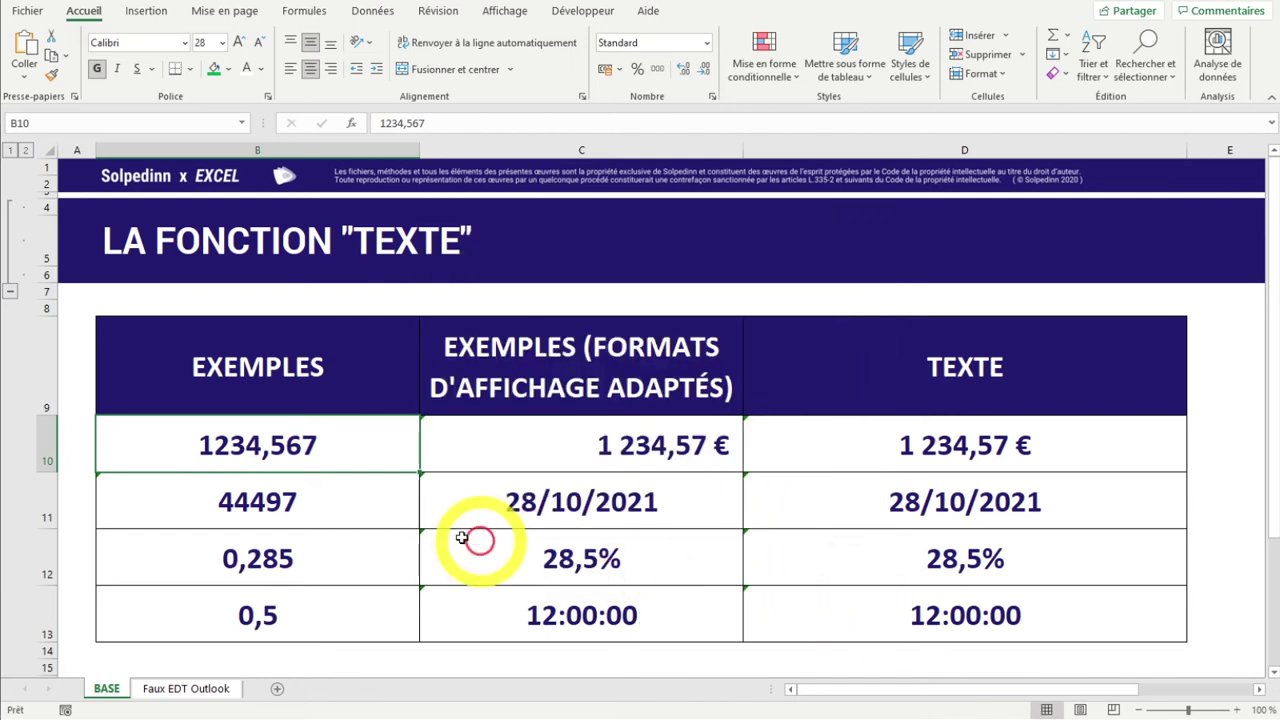
pyautogui.click(300, 488)
# Replace B11's =AUJOURDHUI() with the value 44497,879643.
pyautogui.doubleClick(344, 496)
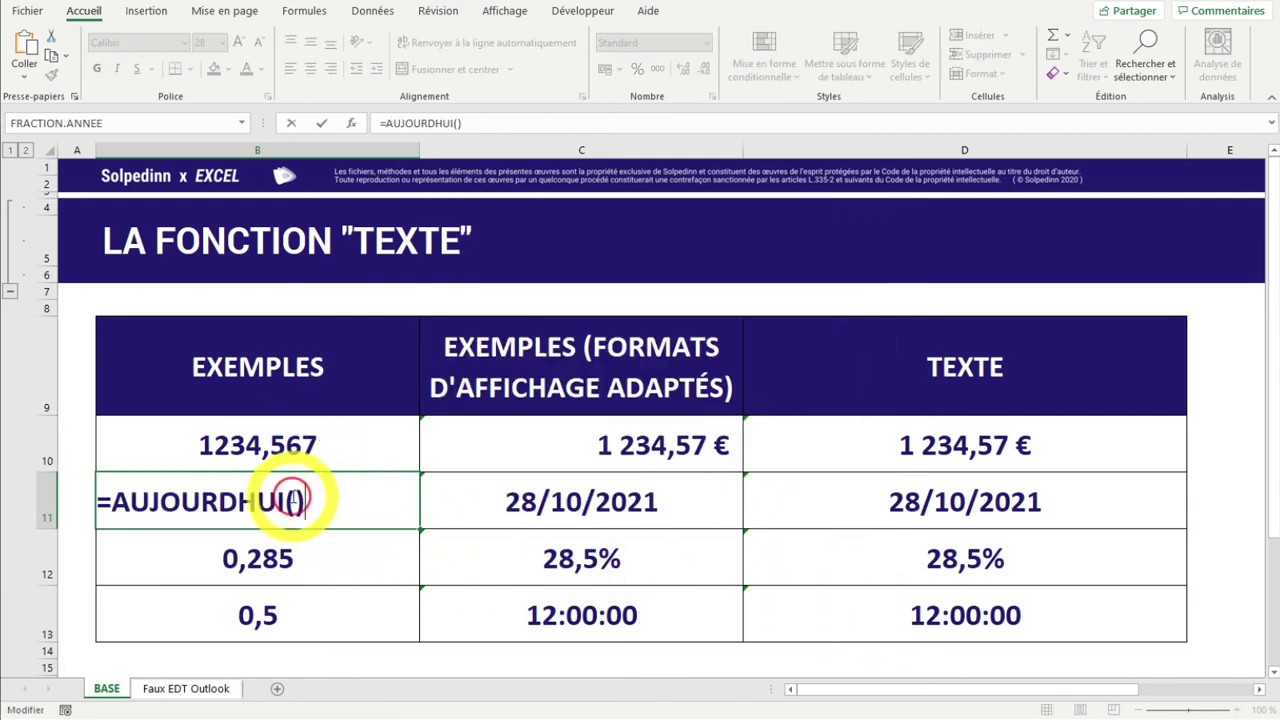
pyautogui.press('Escape')
pyautogui.write('44497,879643')
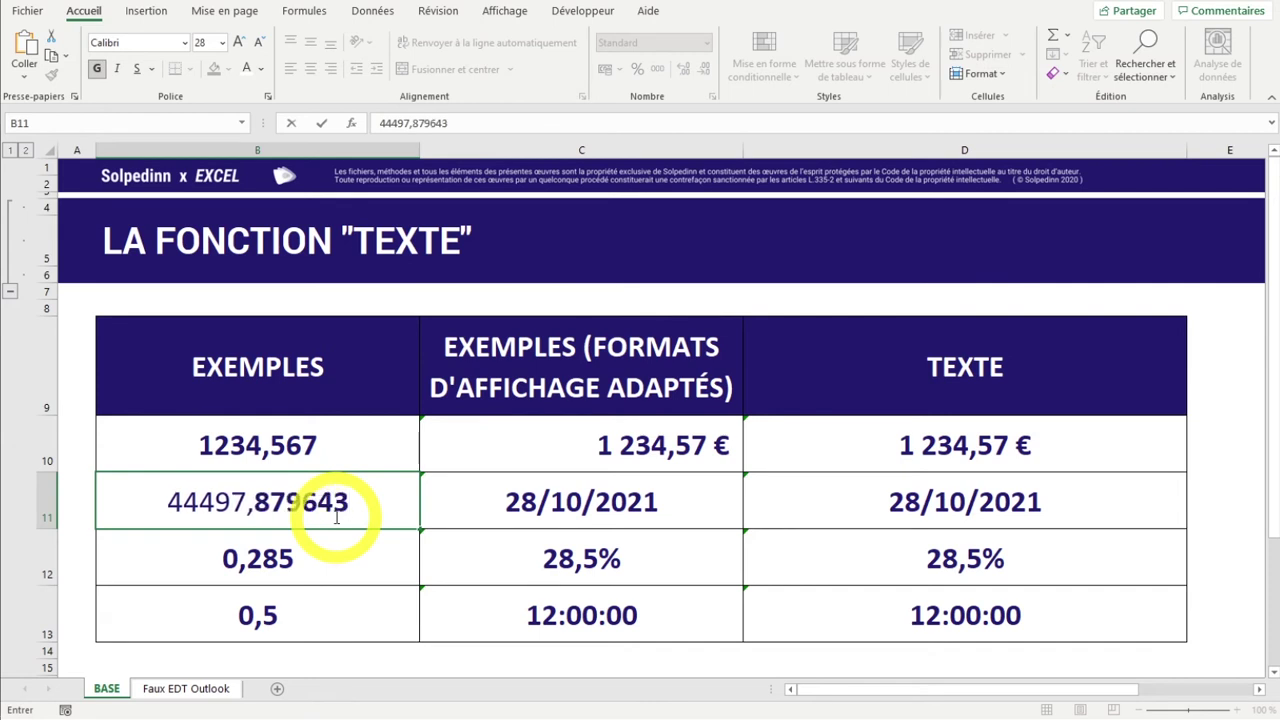
pyautogui.press('Return')
# Append " hh:mm" to D11's TEXTE format so it shows 28/10/2021 21:06.
pyautogui.click(885, 500)
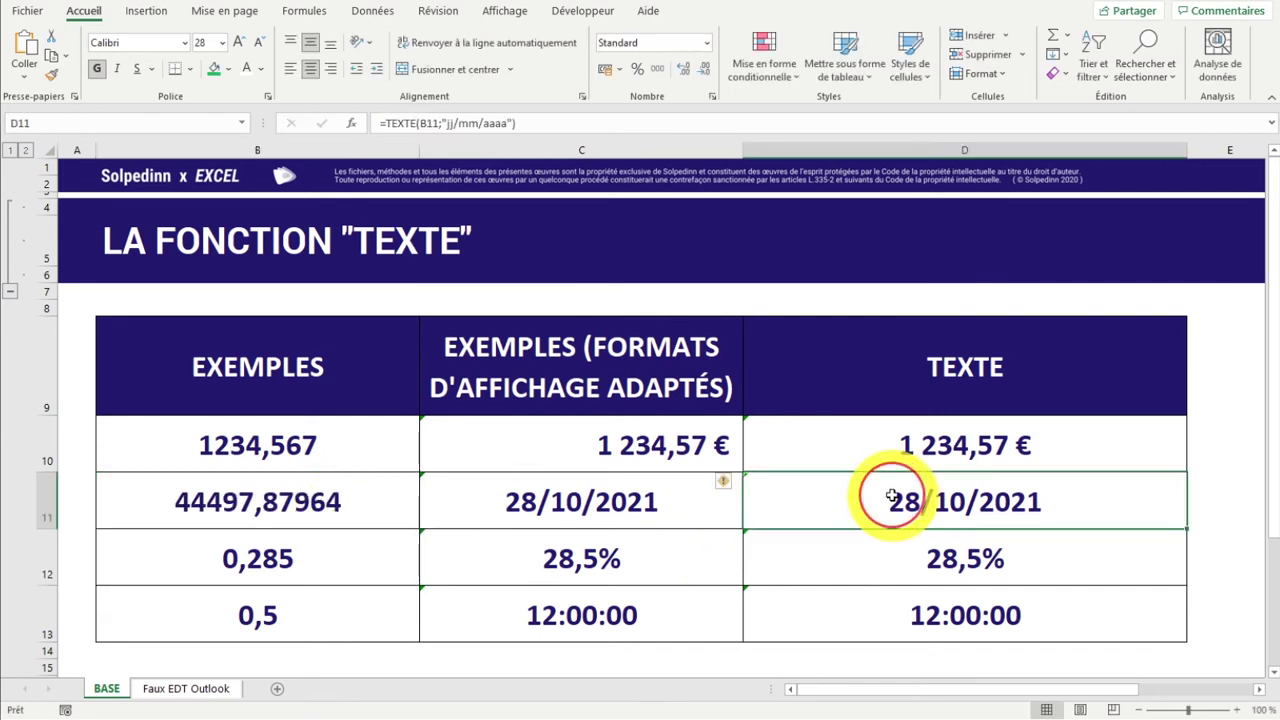
pyautogui.doubleClick(1037, 507)
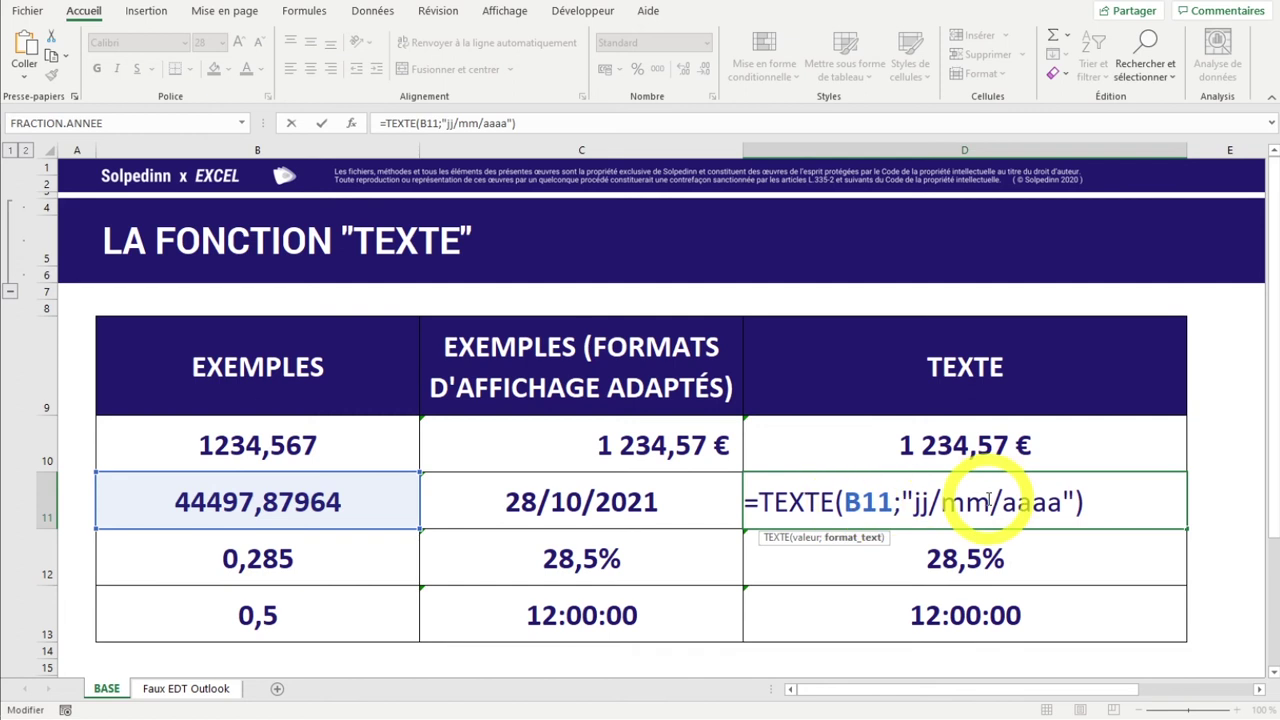
pyautogui.write('hh:')
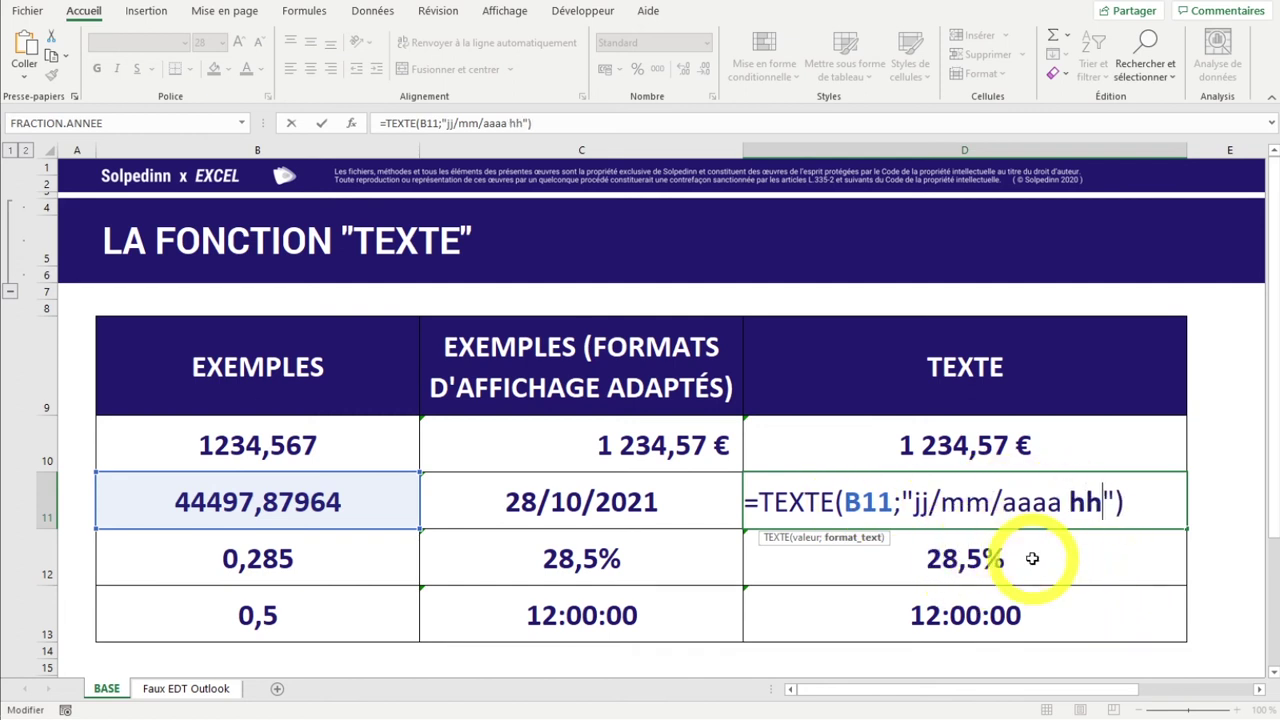
pyautogui.write('mm')
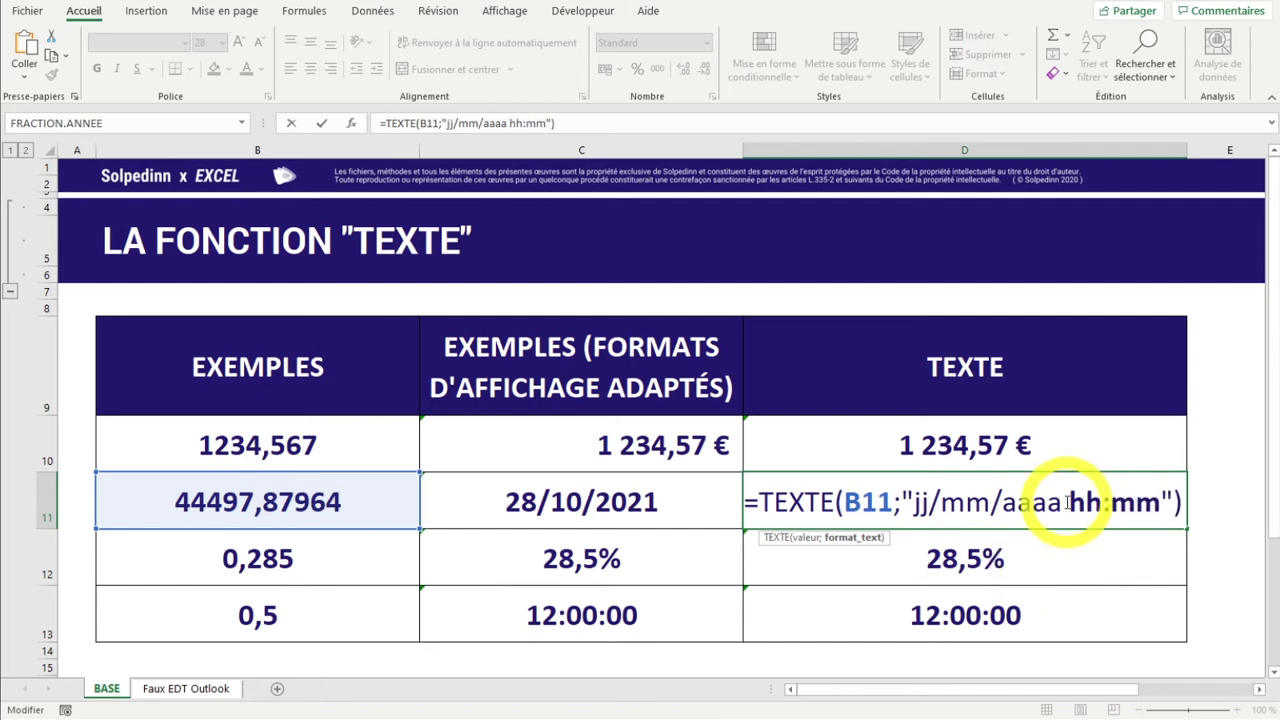
pyautogui.moveTo(912, 503); pyautogui.dragTo(1150, 503)
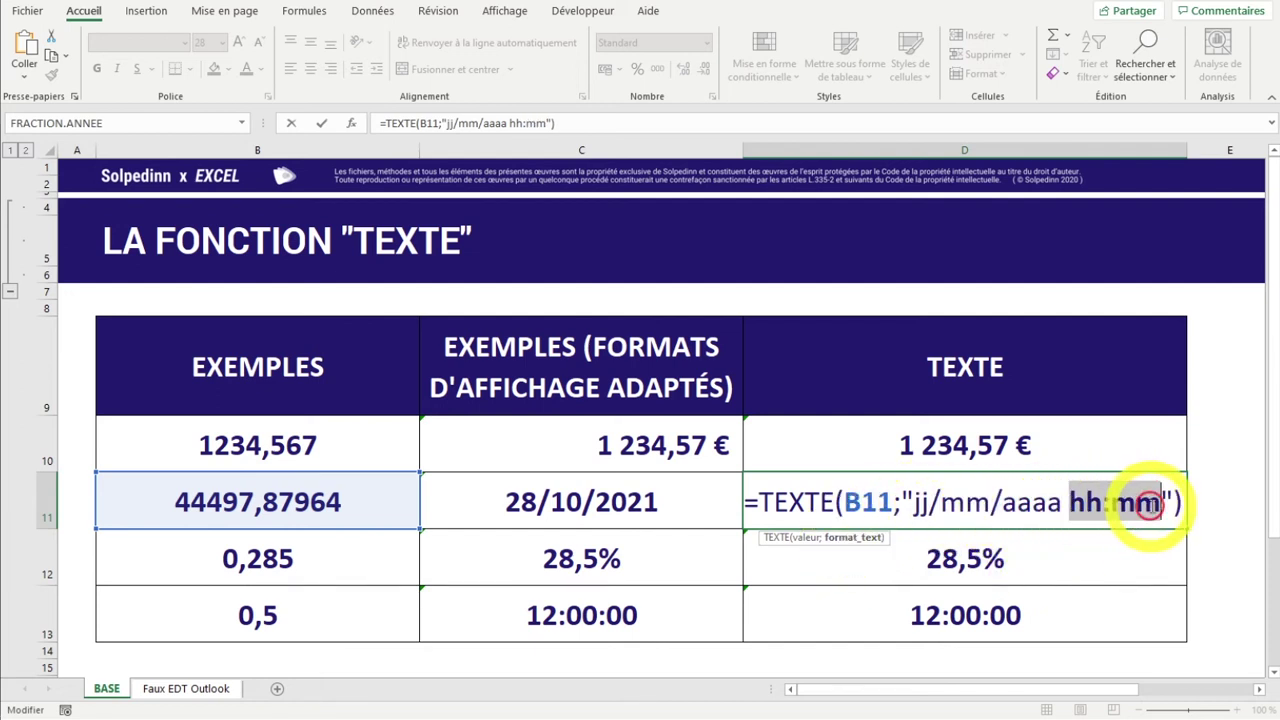
pyautogui.press('Return')
pyautogui.click(1063, 508)
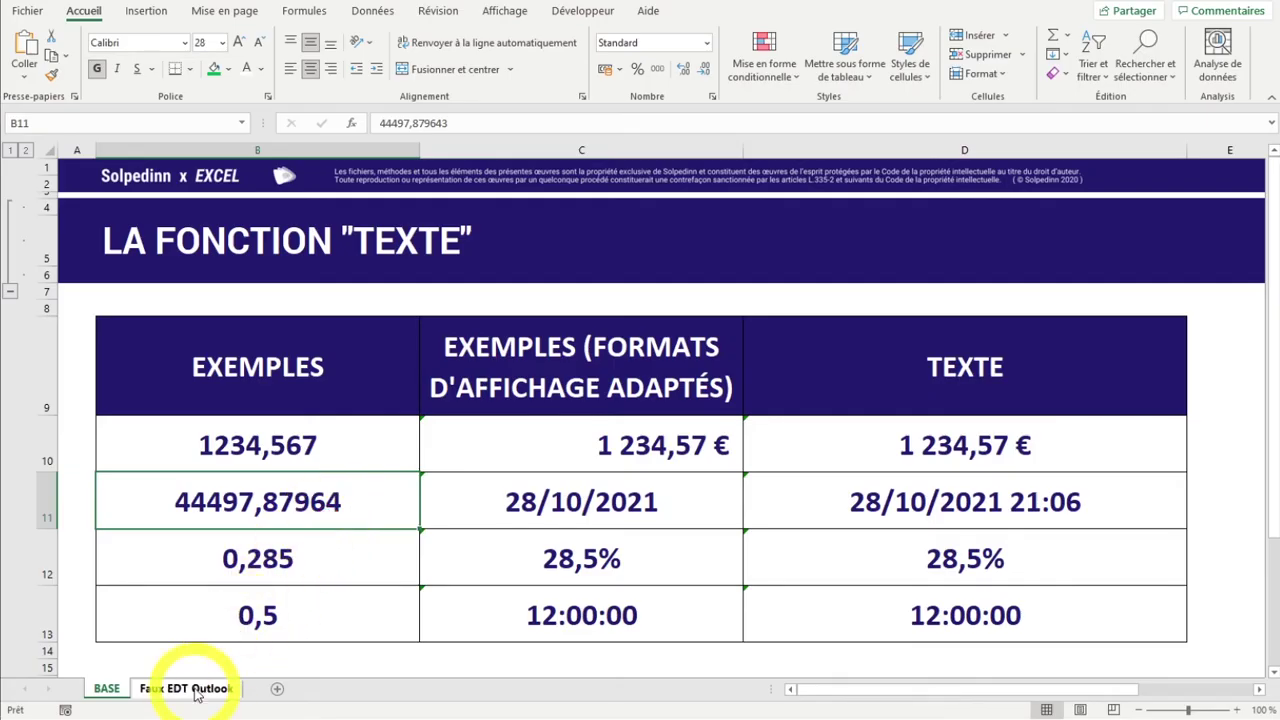
# Switch to the Faux EDT Outlook sheet, review its title, and select the event table B9:F21.
pyautogui.click(205, 688)
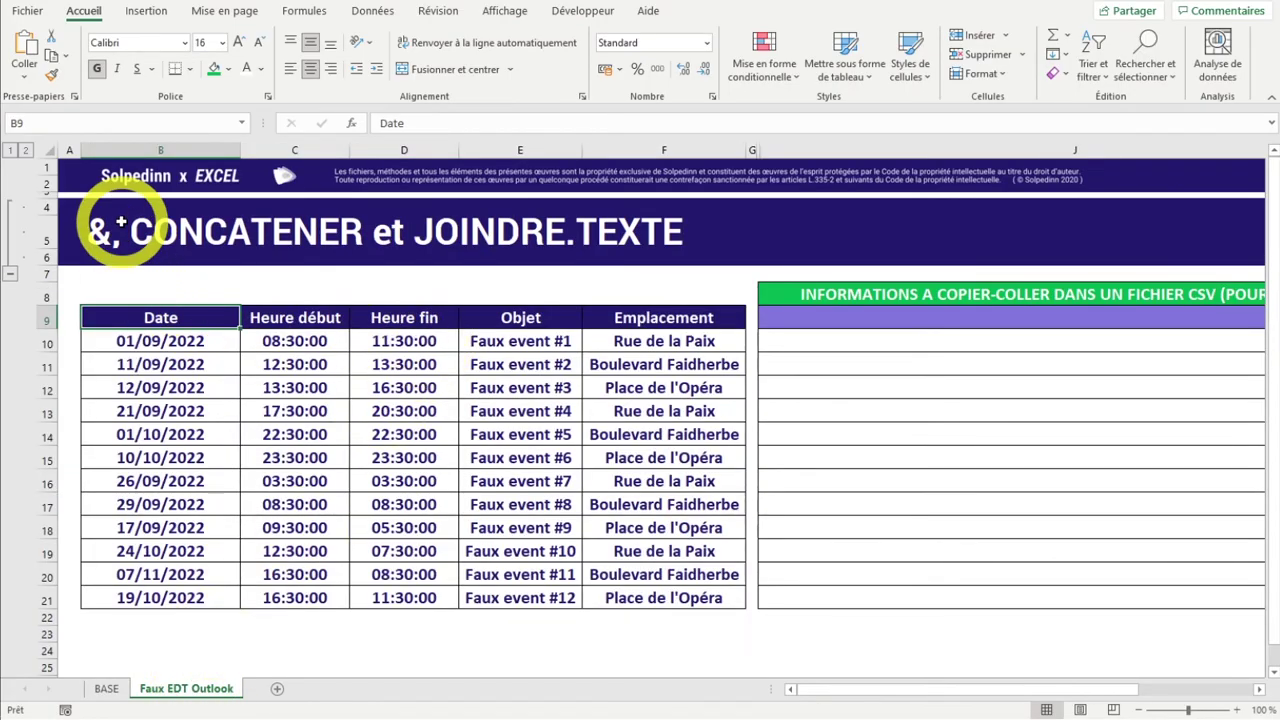
pyautogui.doubleClick(86, 232)
pyautogui.moveTo(128, 232); pyautogui.dragTo(684, 232)
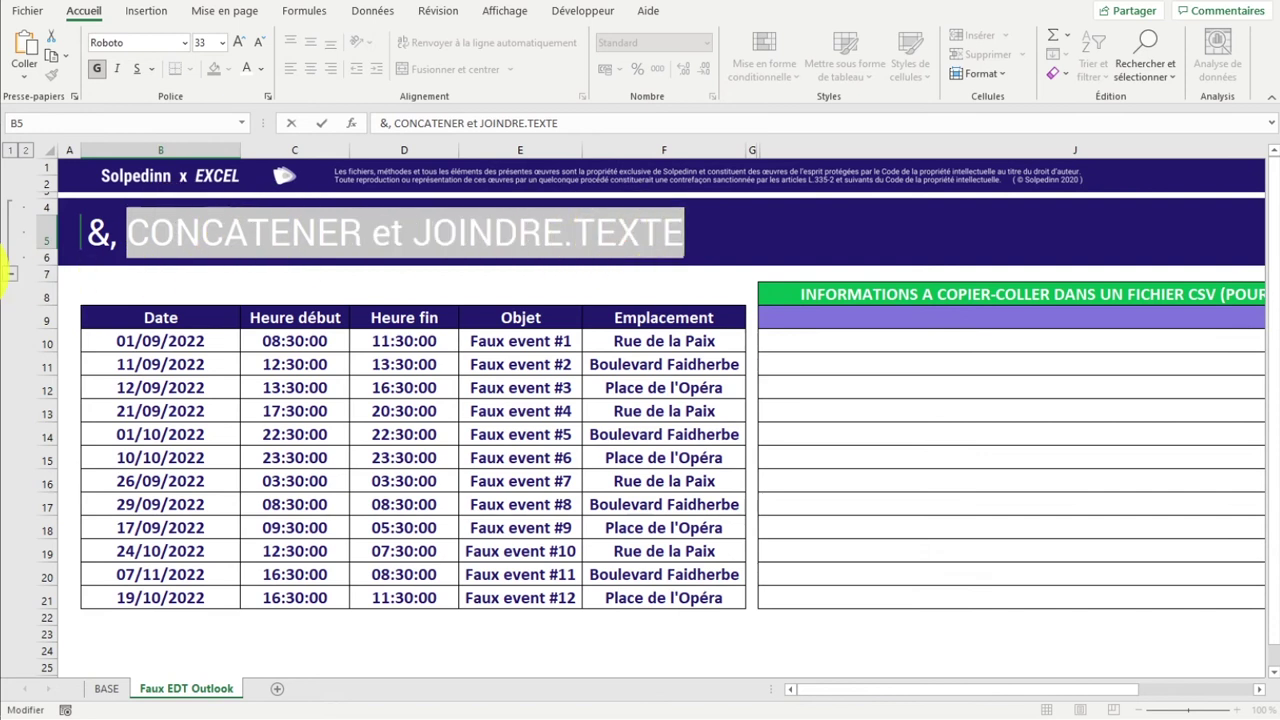
pyautogui.click(150, 232)
pyautogui.click(205, 298)
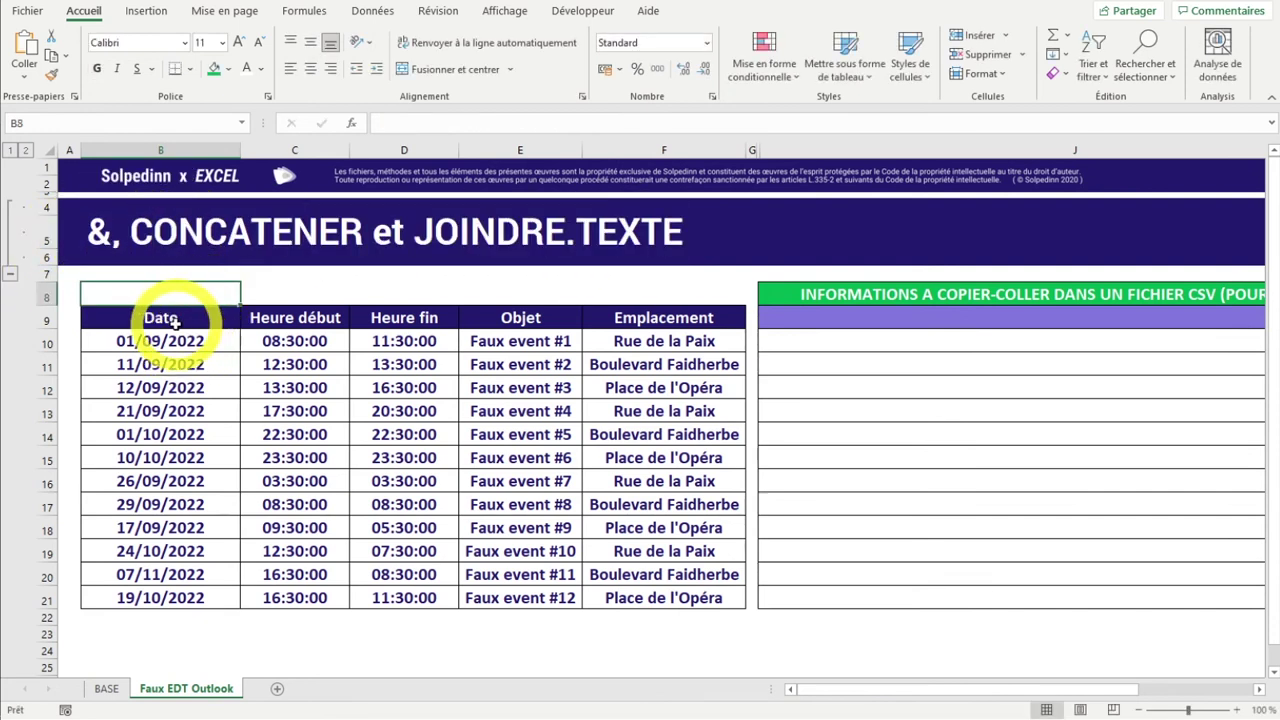
pyautogui.moveTo(174, 318)
pyautogui.mouseDown()
pyautogui.moveTo(682, 316)
pyautogui.moveTo(724, 598)
pyautogui.mouseUp()
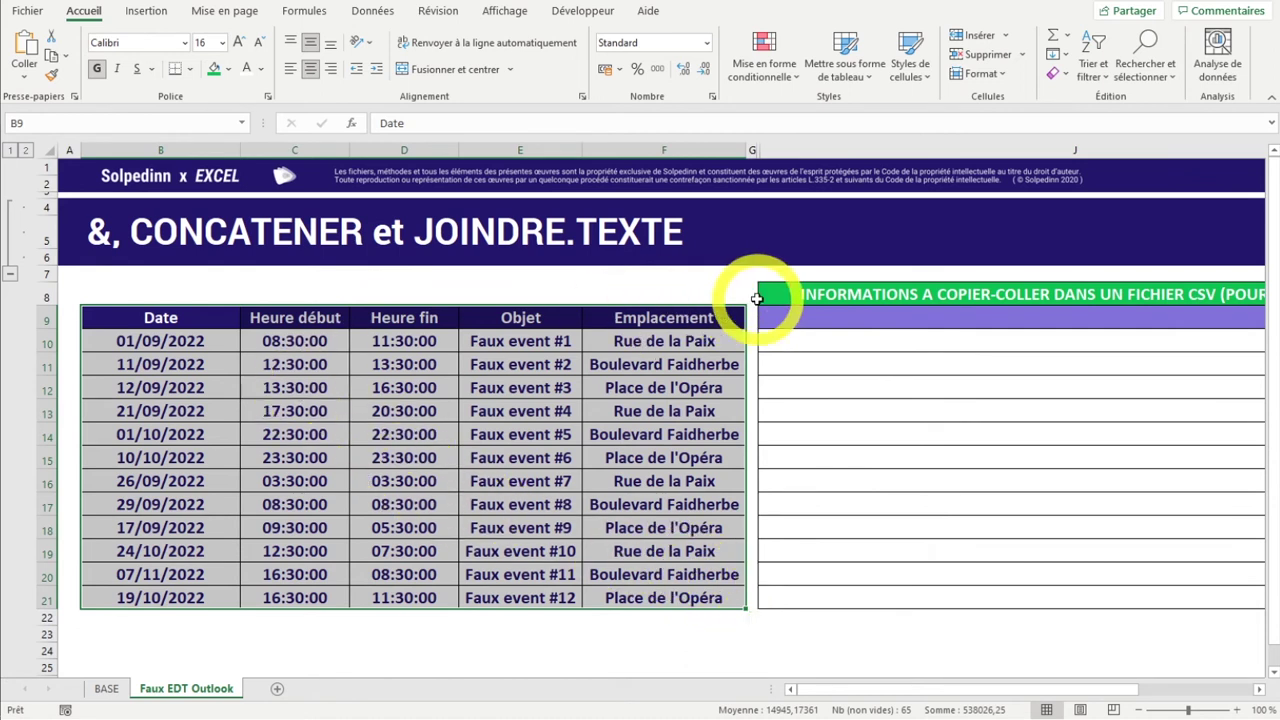
# Enter =JOINDRE.TEXTE(",";VRAI;B9:F9) in J9.
pyautogui.click(790, 317)
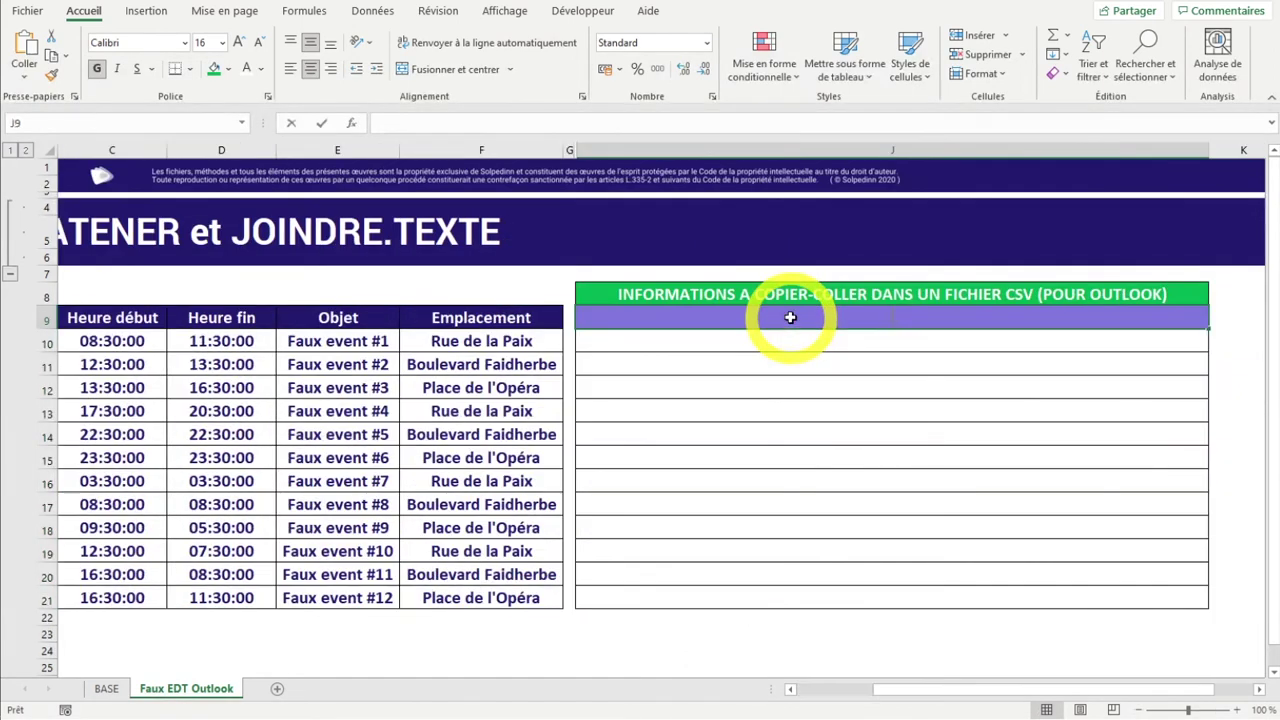
pyautogui.write('=JOIN')
pyautogui.press('Tab')
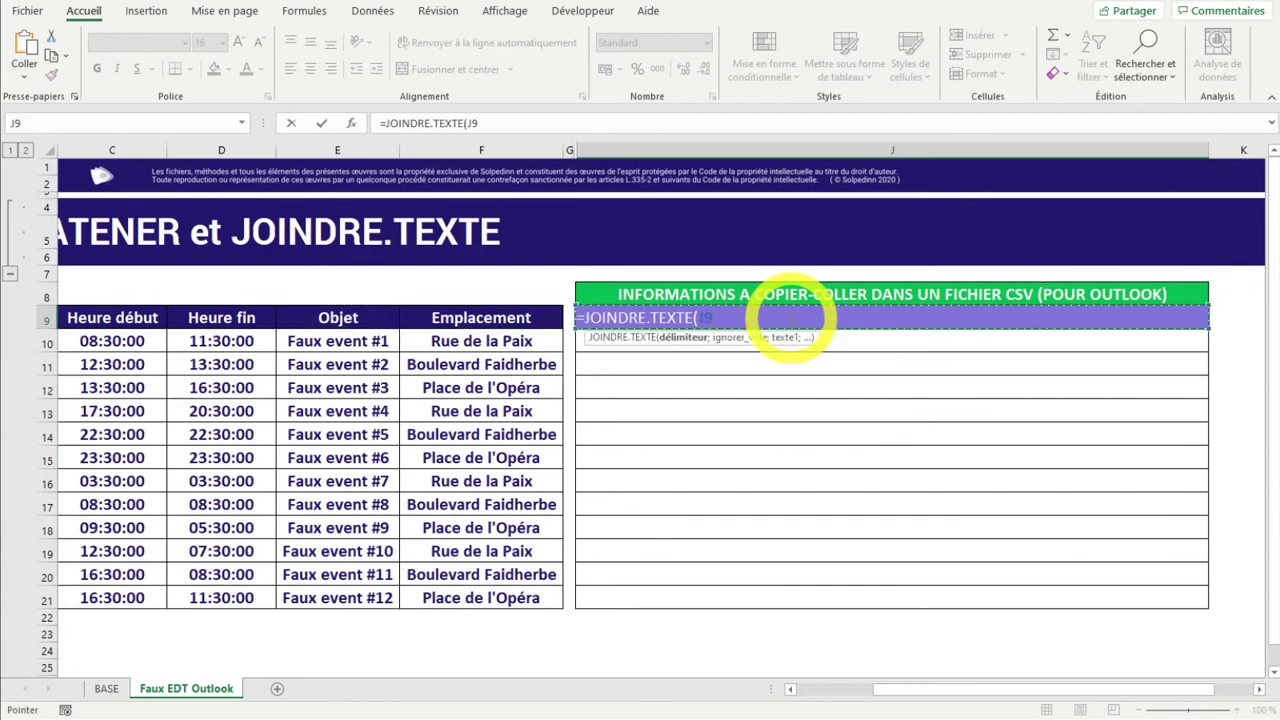
pyautogui.write(';')
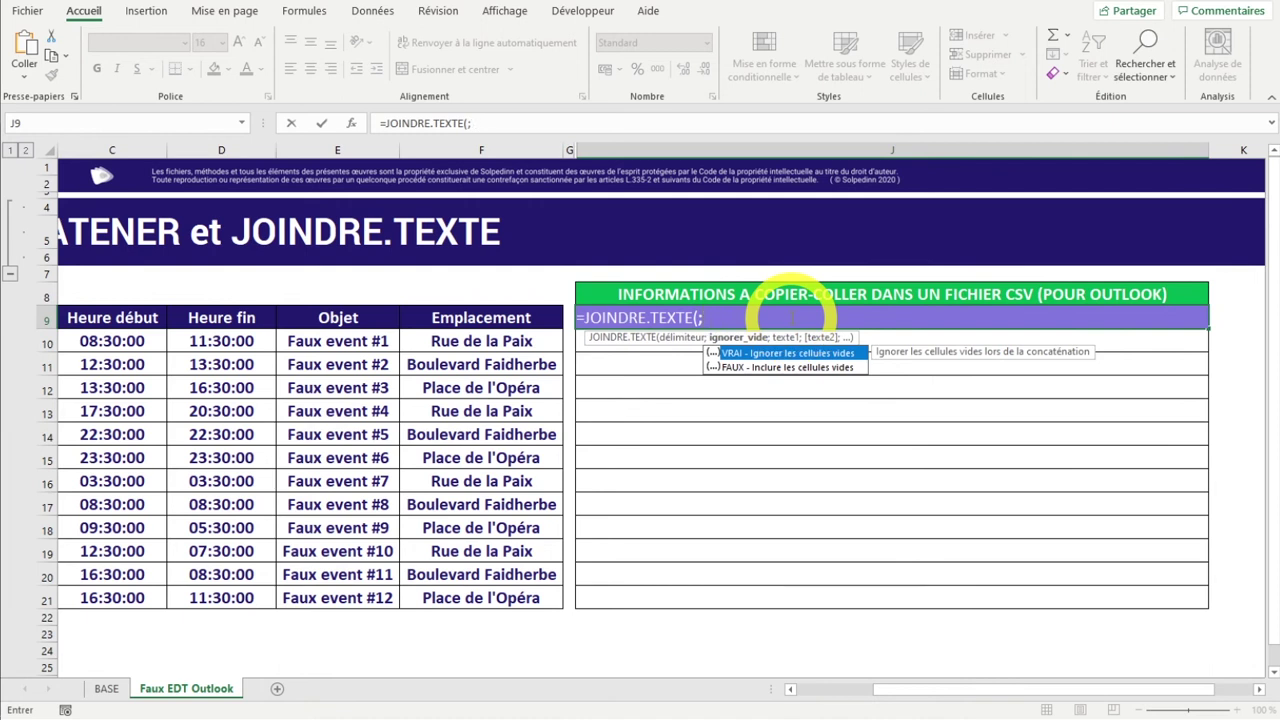
pyautogui.press('Left')
pyautogui.write('","')
pyautogui.press('End')
pyautogui.press('Tab')
pyautogui.write(';')
pyautogui.moveTo(437, 318); pyautogui.dragTo(157, 314)
pyautogui.press('Return')
# Fill the formula down to J21 without copying J9's purple formatting.
pyautogui.doubleClick(1209, 329)
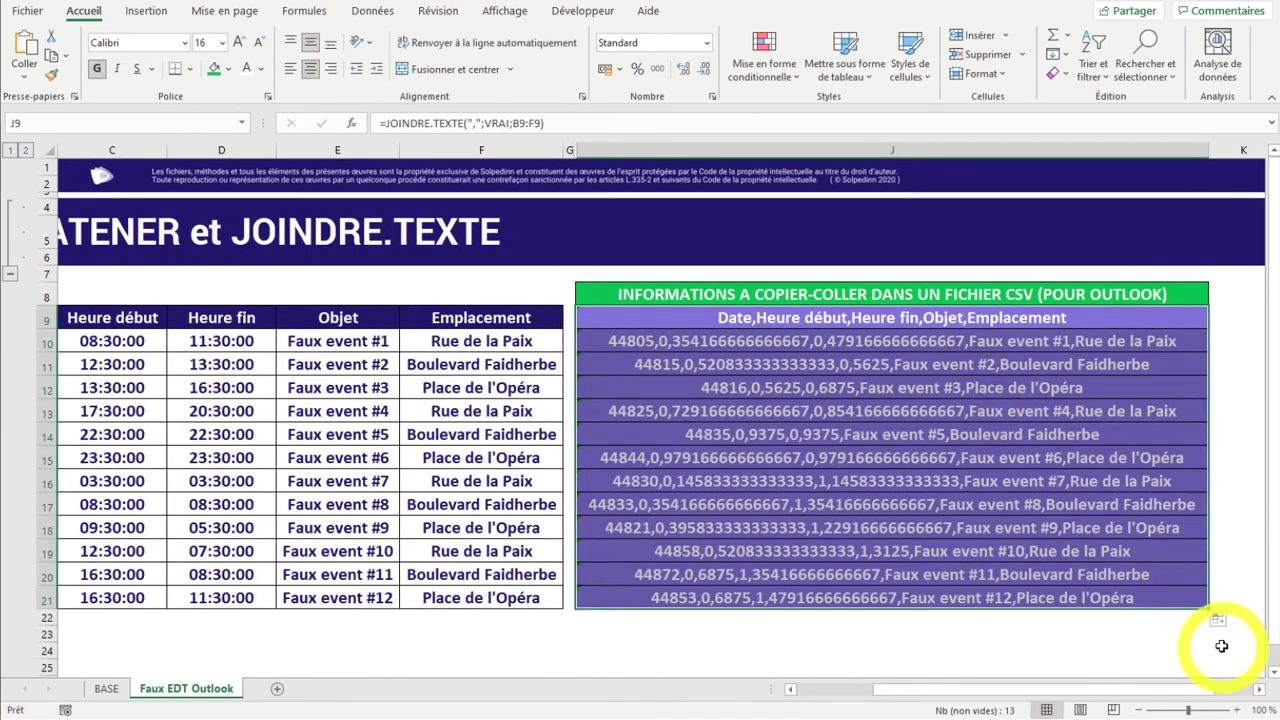
pyautogui.click(1222, 646)
pyautogui.click(1220, 620)
pyautogui.click(1170, 678)
pyautogui.click(857, 528)
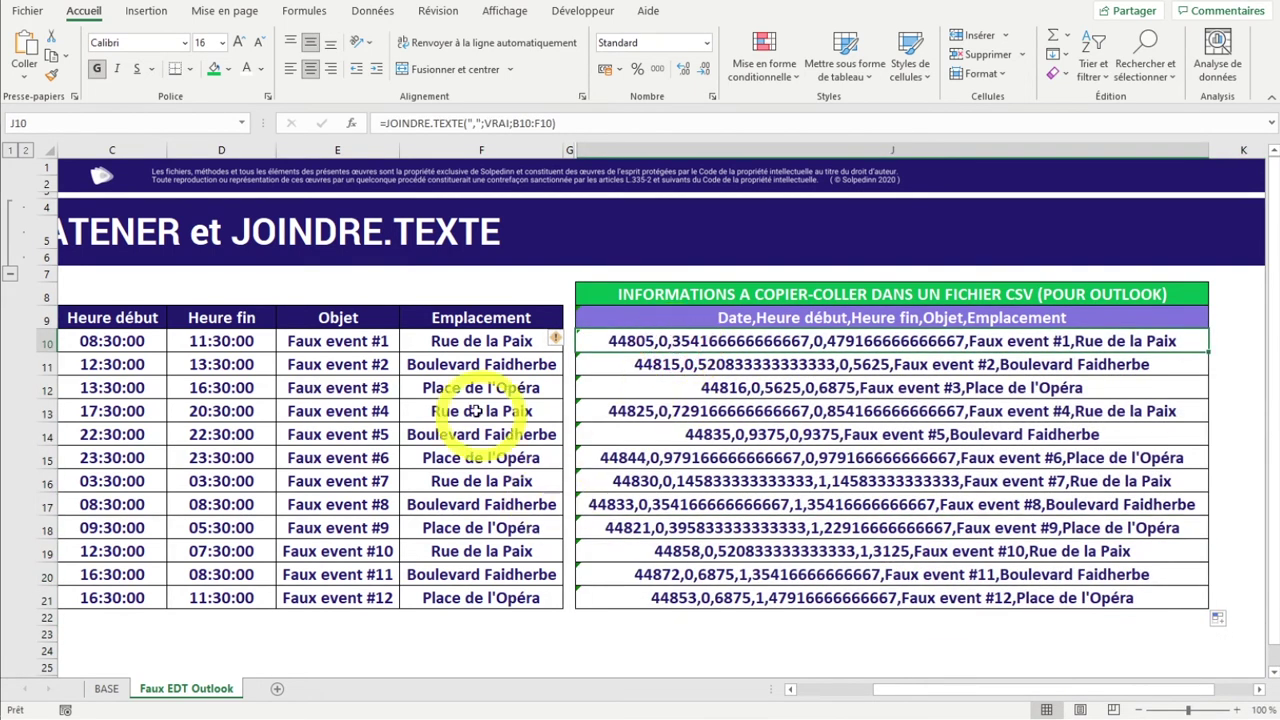
# Compare the JOINDRE.TEXTE formulas of J10, J11 and J17 in the formula bar.
pyautogui.moveTo(385, 388); pyautogui.dragTo(190, 323)
pyautogui.click(120, 340)
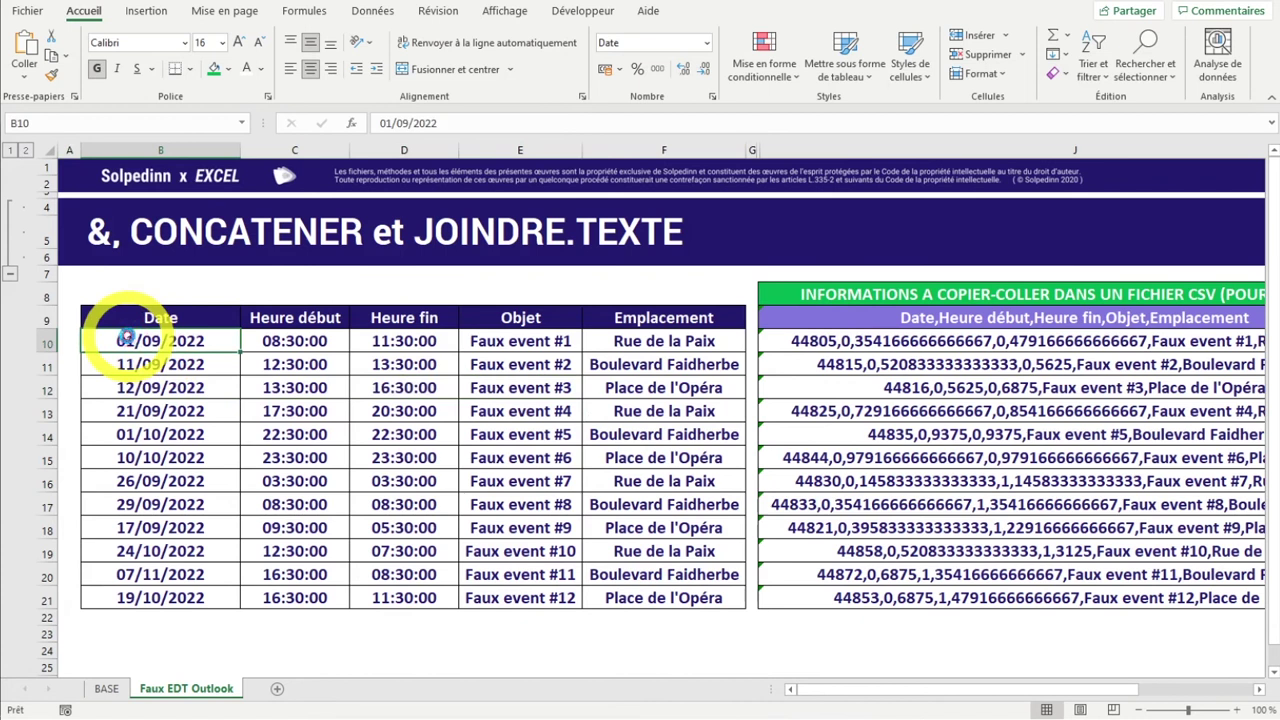
pyautogui.scroll(3, 120, 338)
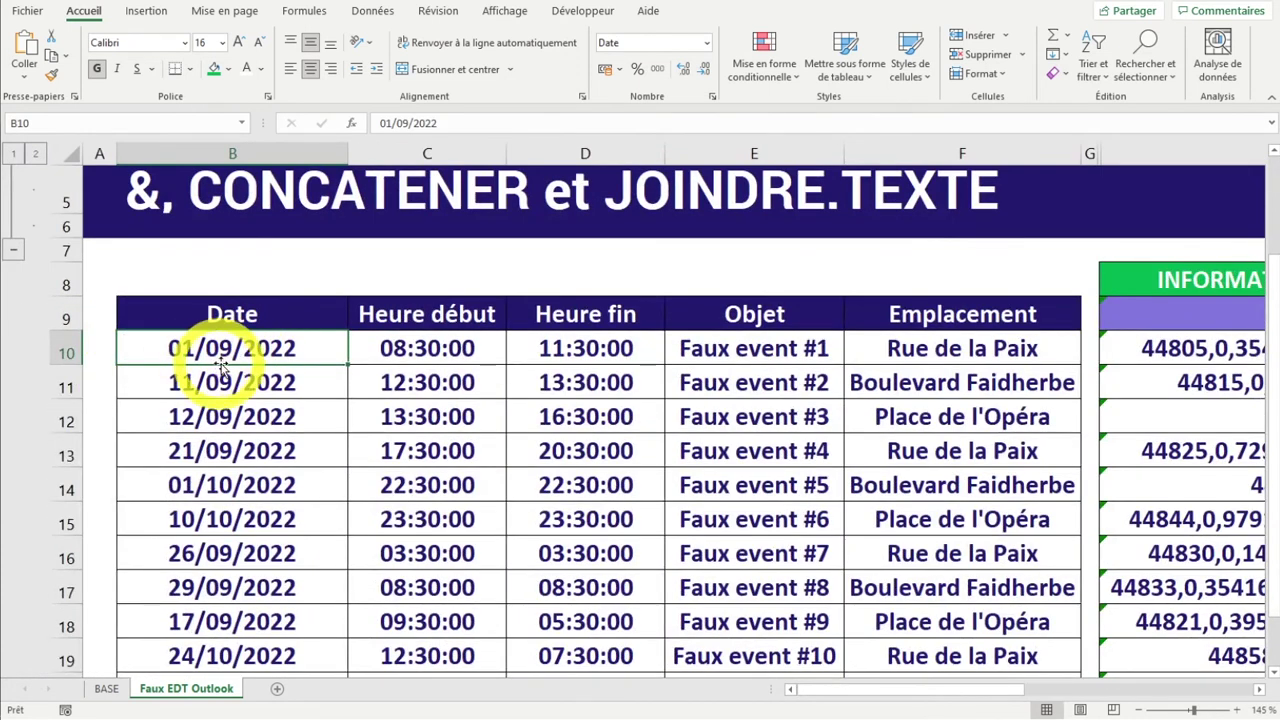
pyautogui.click(165, 346)
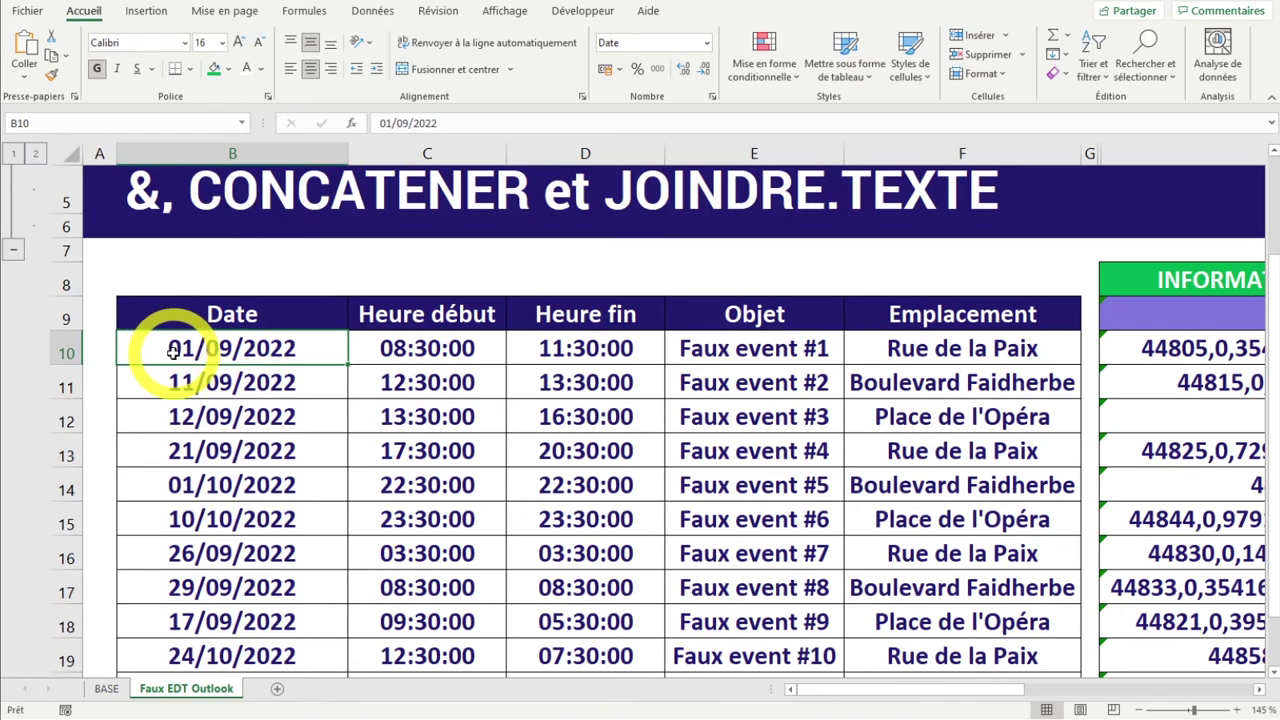
pyautogui.moveTo(349, 357)
pyautogui.mouseDown()
pyautogui.moveTo(1180, 372)
pyautogui.moveTo(330, 385)
pyautogui.mouseUp()
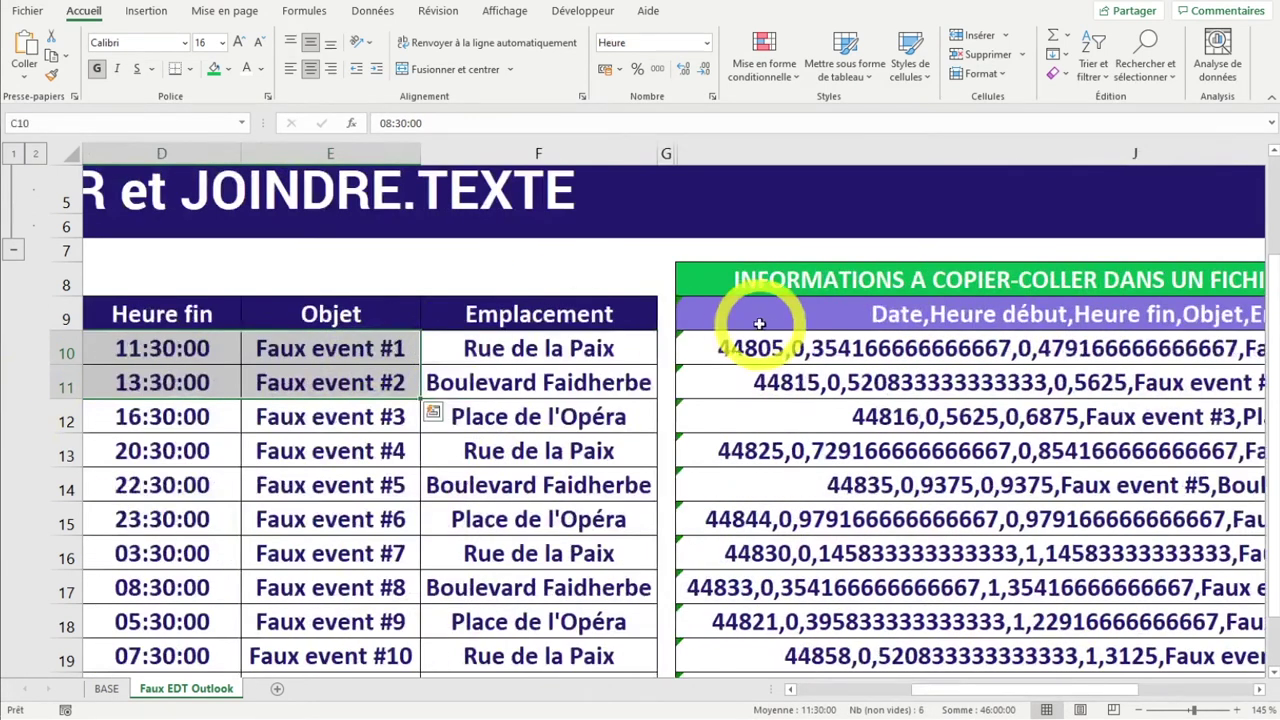
pyautogui.click(840, 340)
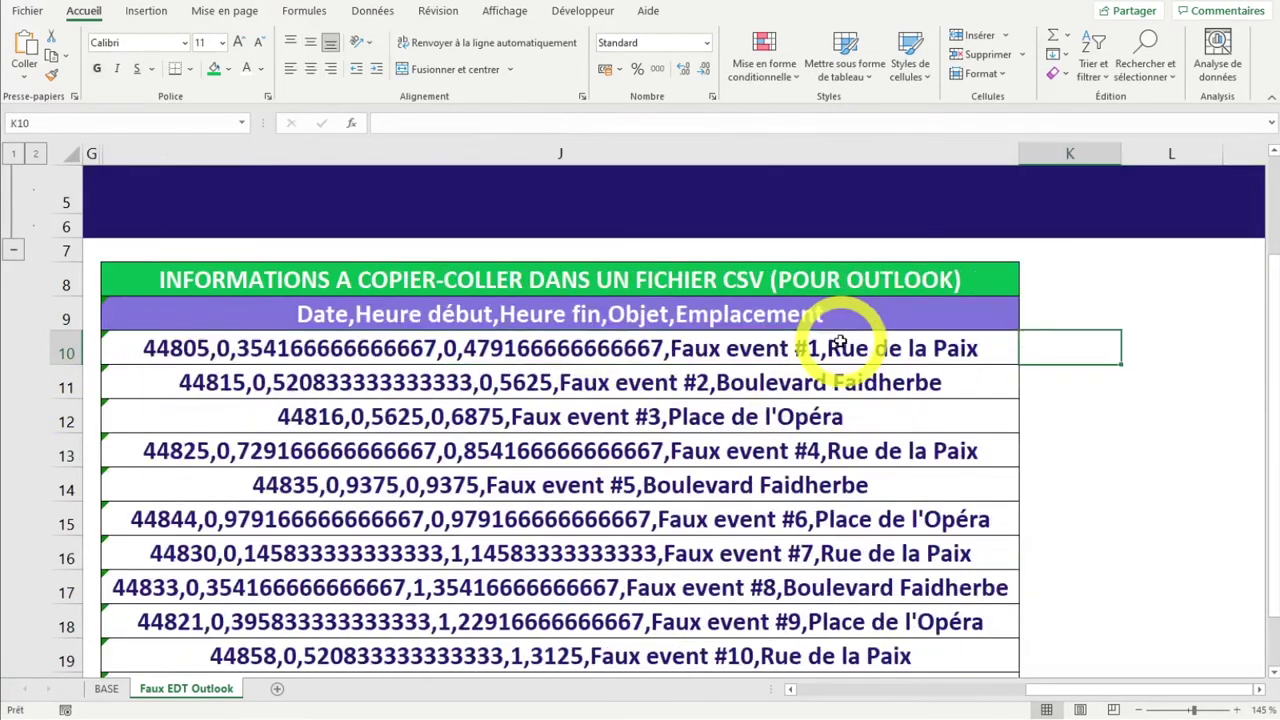
pyautogui.click(126, 355)
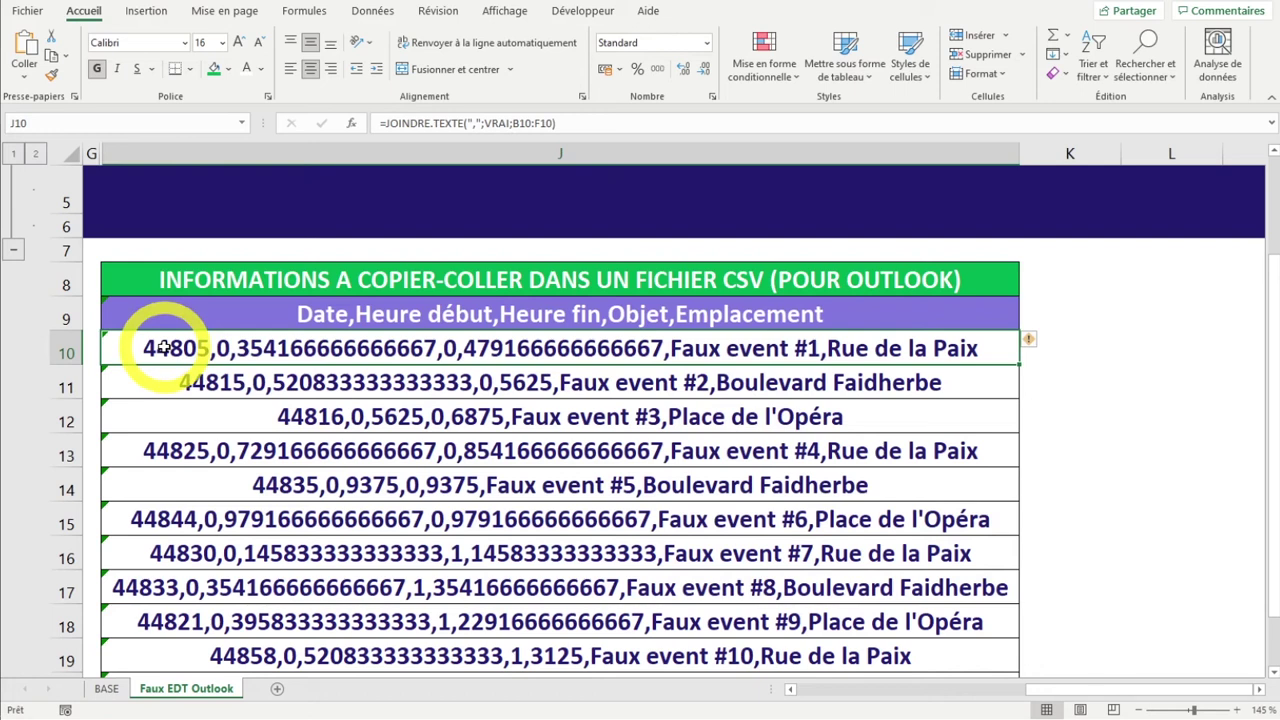
pyautogui.click(168, 378)
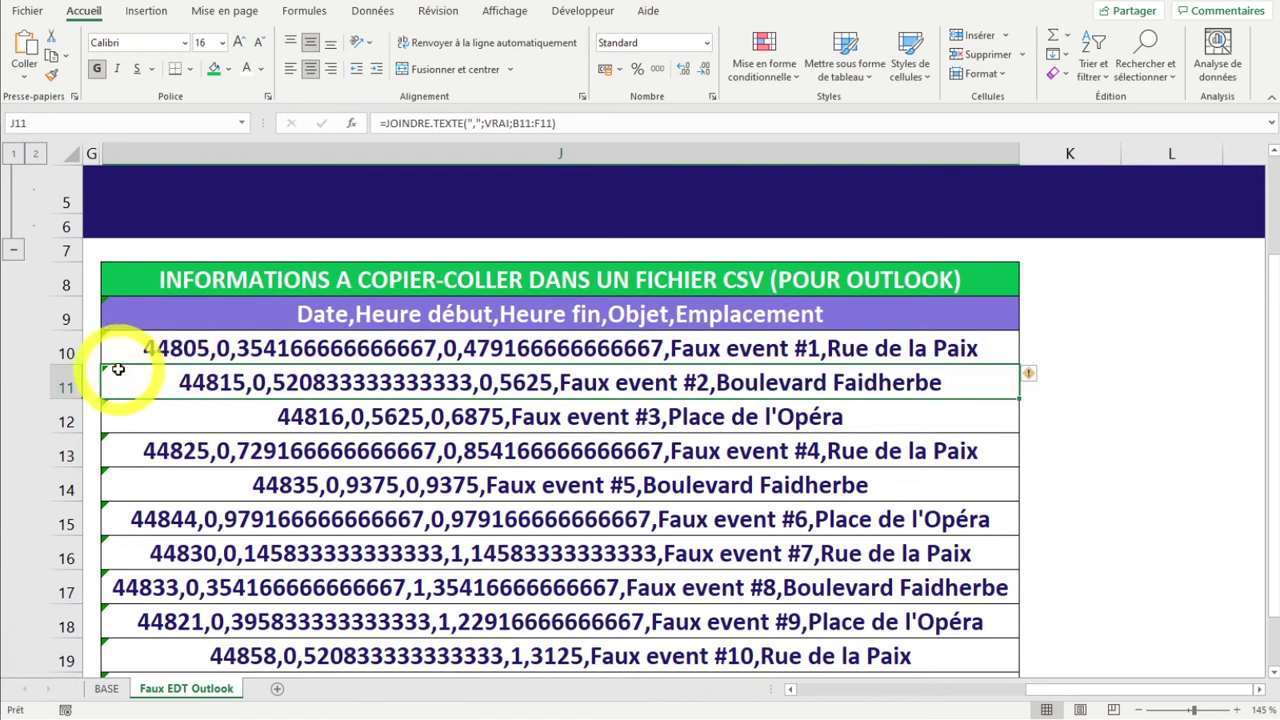
pyautogui.hscroll(-6, 114, 370)
pyautogui.click(870, 342)
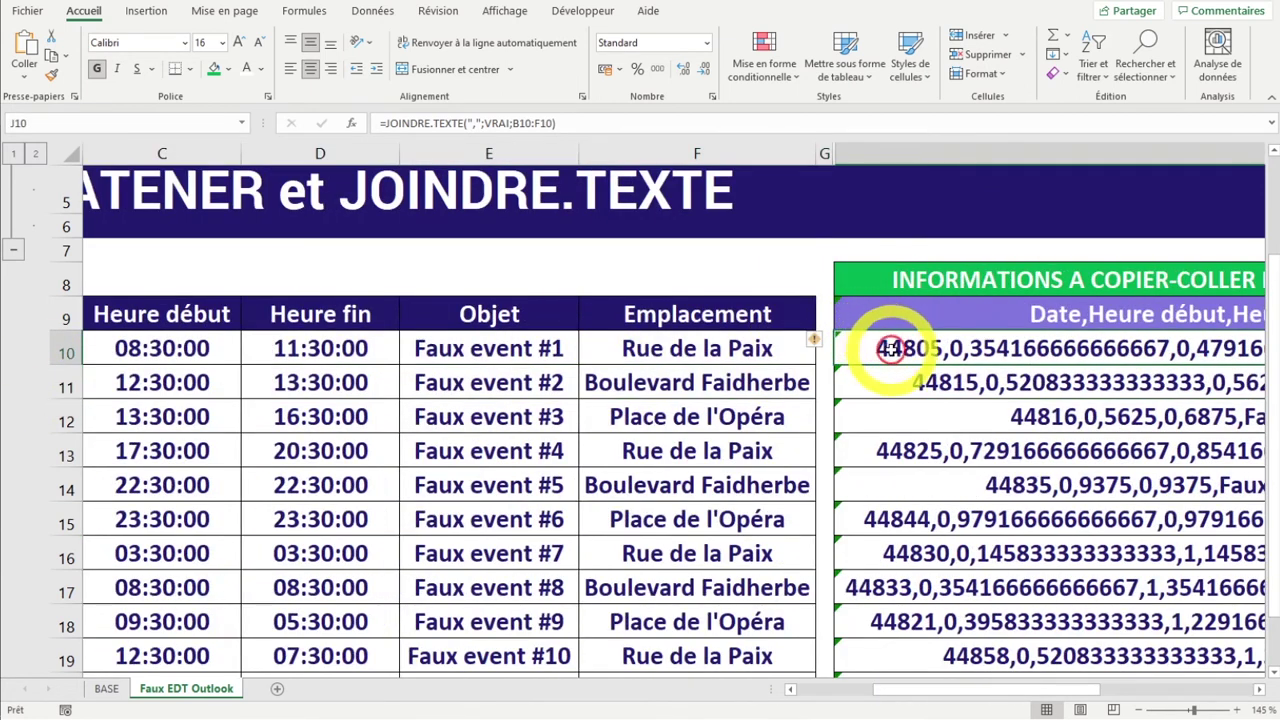
pyautogui.click(916, 396)
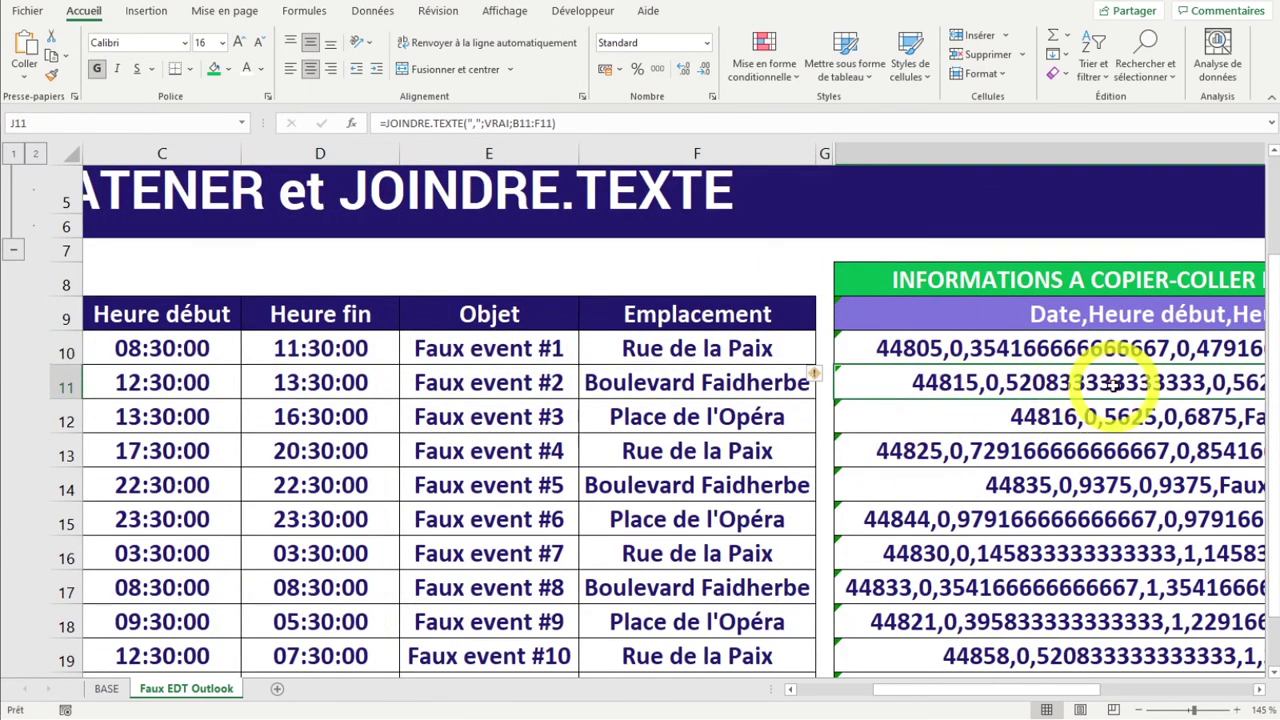
pyautogui.click(838, 346)
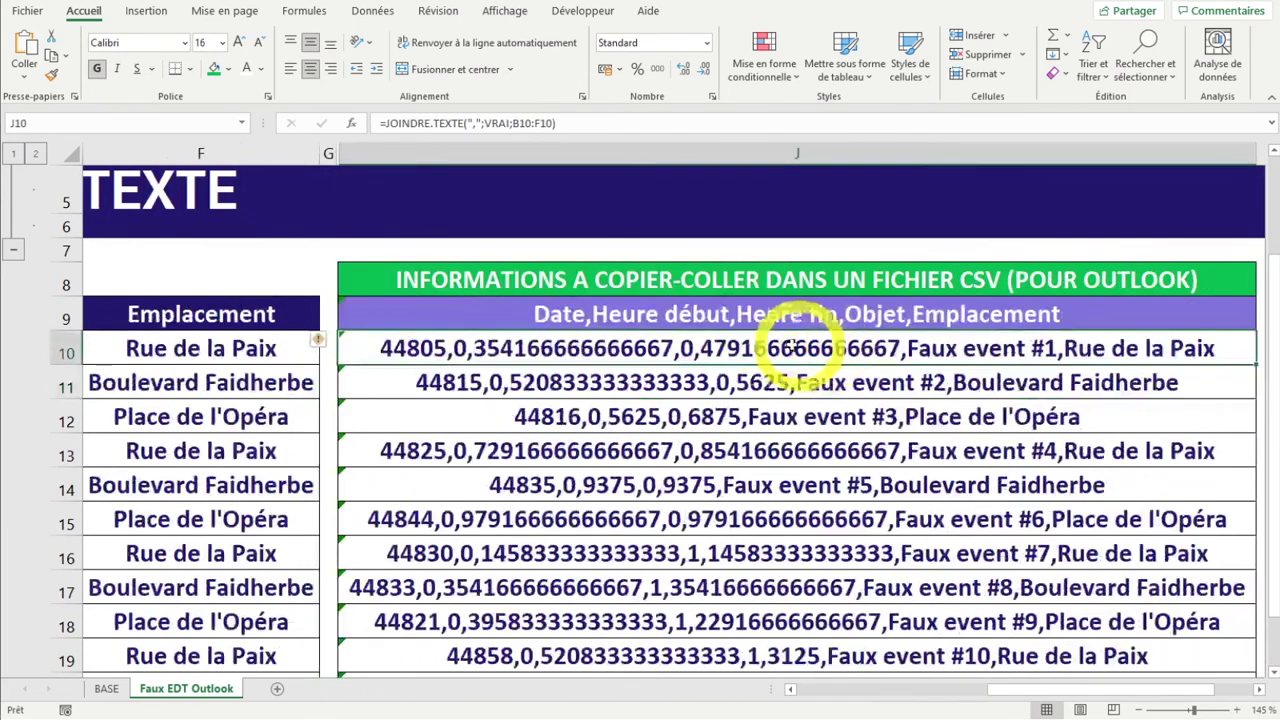
pyautogui.scroll(-3, 537, 366)
pyautogui.click(549, 314)
pyautogui.scroll(4, 620, 280)
pyautogui.scroll(-1, 668, 249)
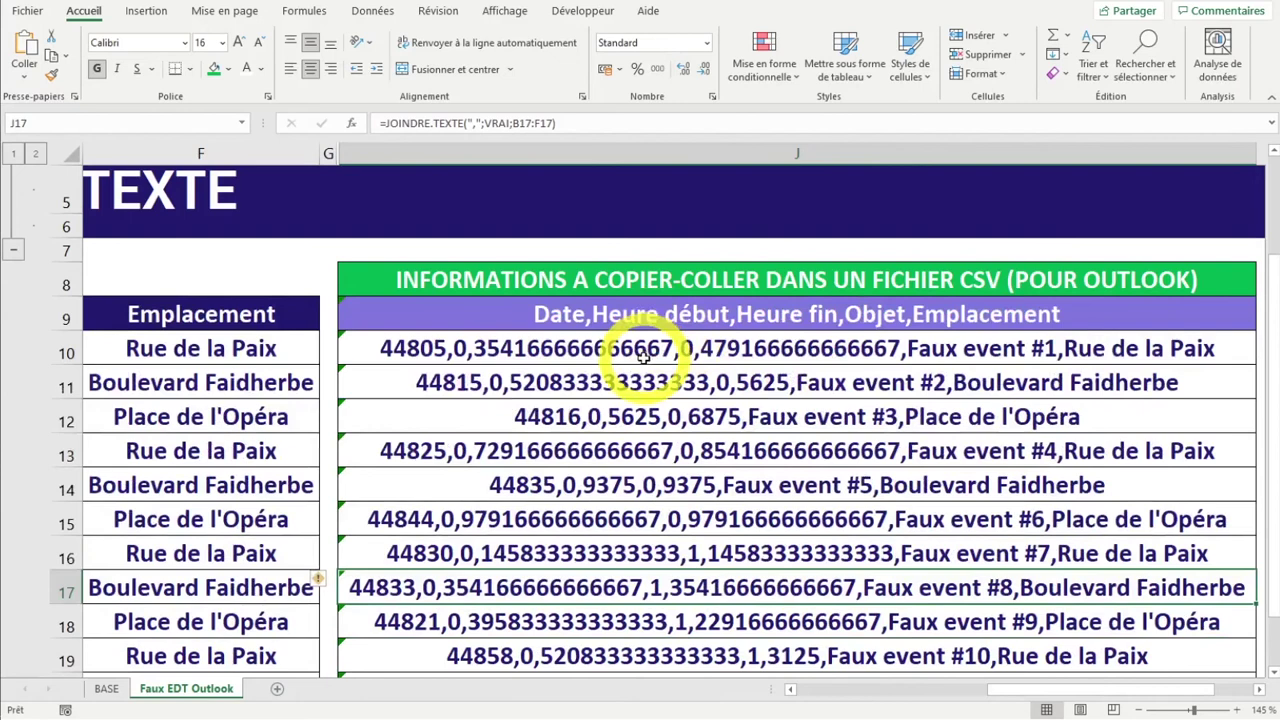
# Open J10's formula for editing and select its B10:F10 argument.
pyautogui.doubleClick(655, 347)
pyautogui.doubleClick(655, 348)
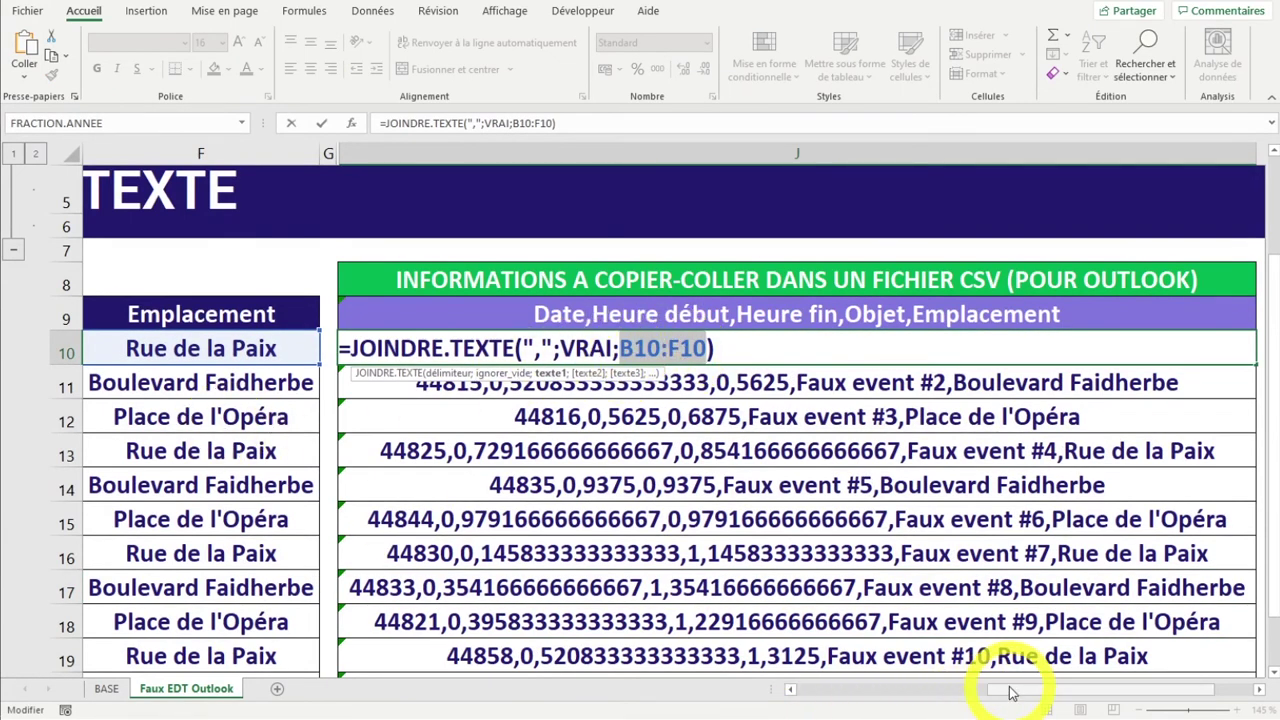
pyautogui.moveTo(1000, 688); pyautogui.dragTo(792, 690)
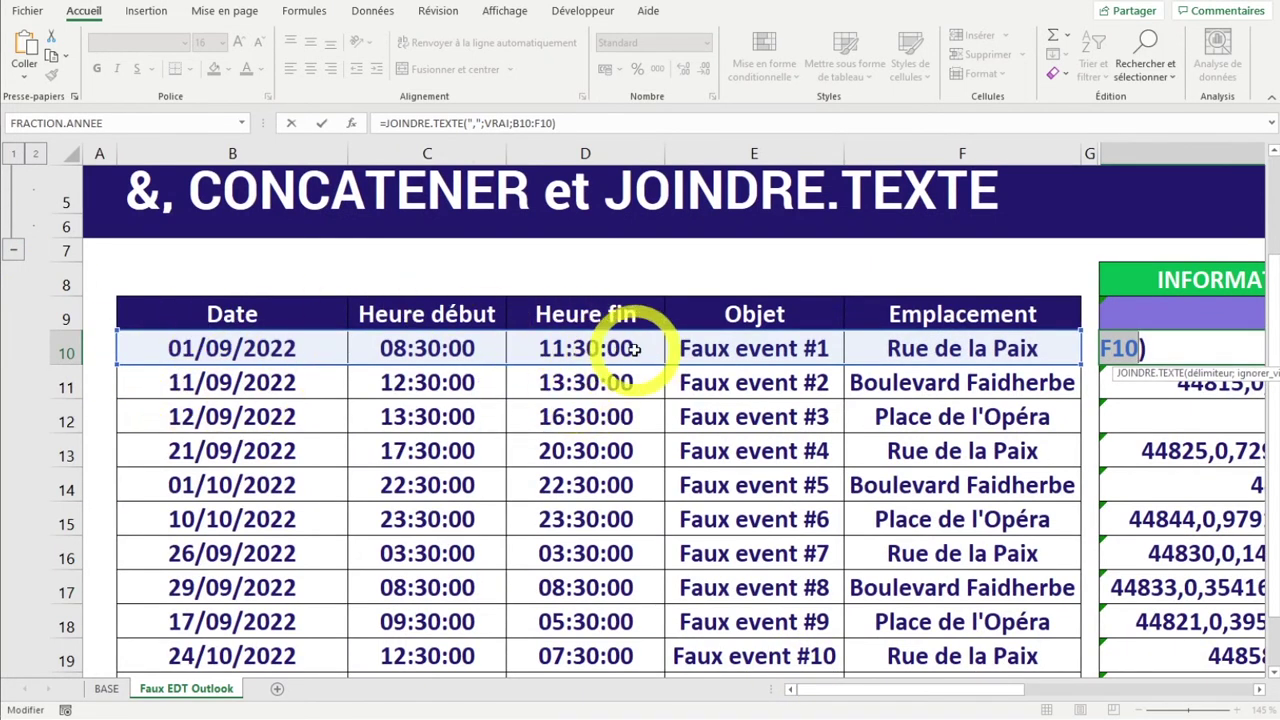
pyautogui.moveTo(843, 700)
pyautogui.mouseDown()
pyautogui.moveTo(988, 707)
pyautogui.moveTo(811, 700)
pyautogui.mouseUp()
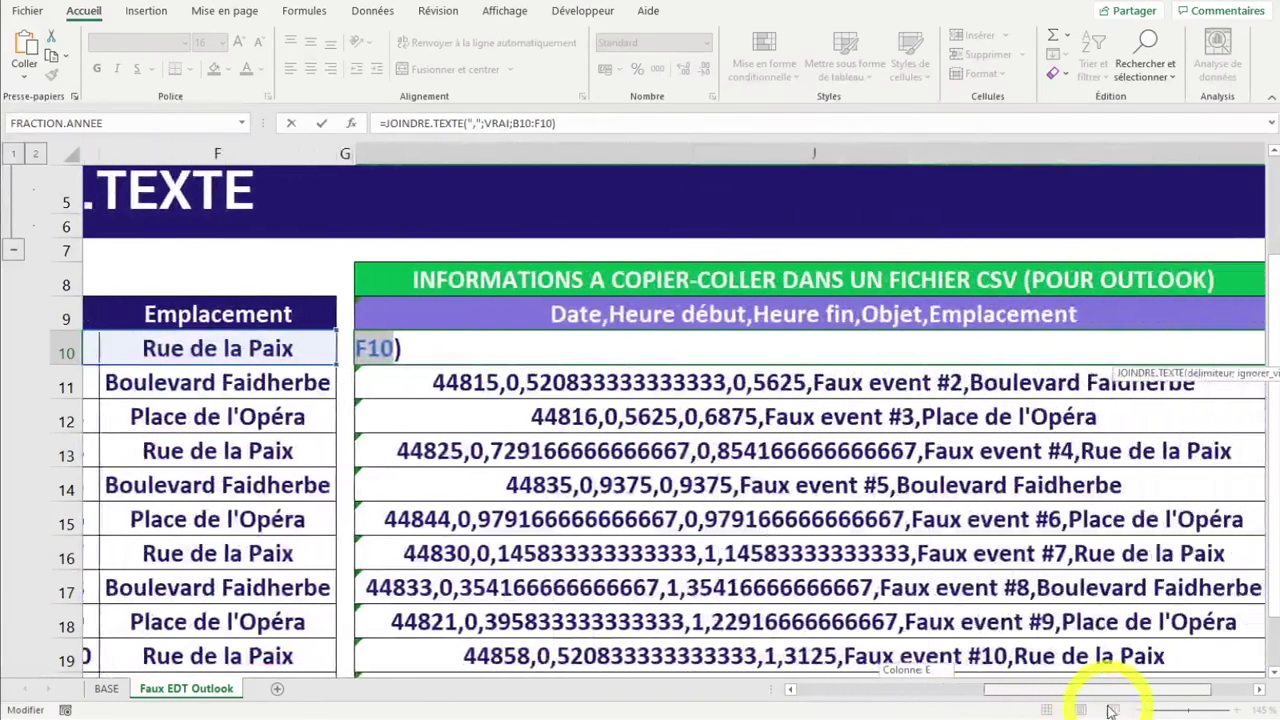
# Replace J10's B10:F10 argument with a TEXTE function applied to B10.
pyautogui.moveTo(920, 695); pyautogui.dragTo(1110, 694)
pyautogui.press('BackSpace')
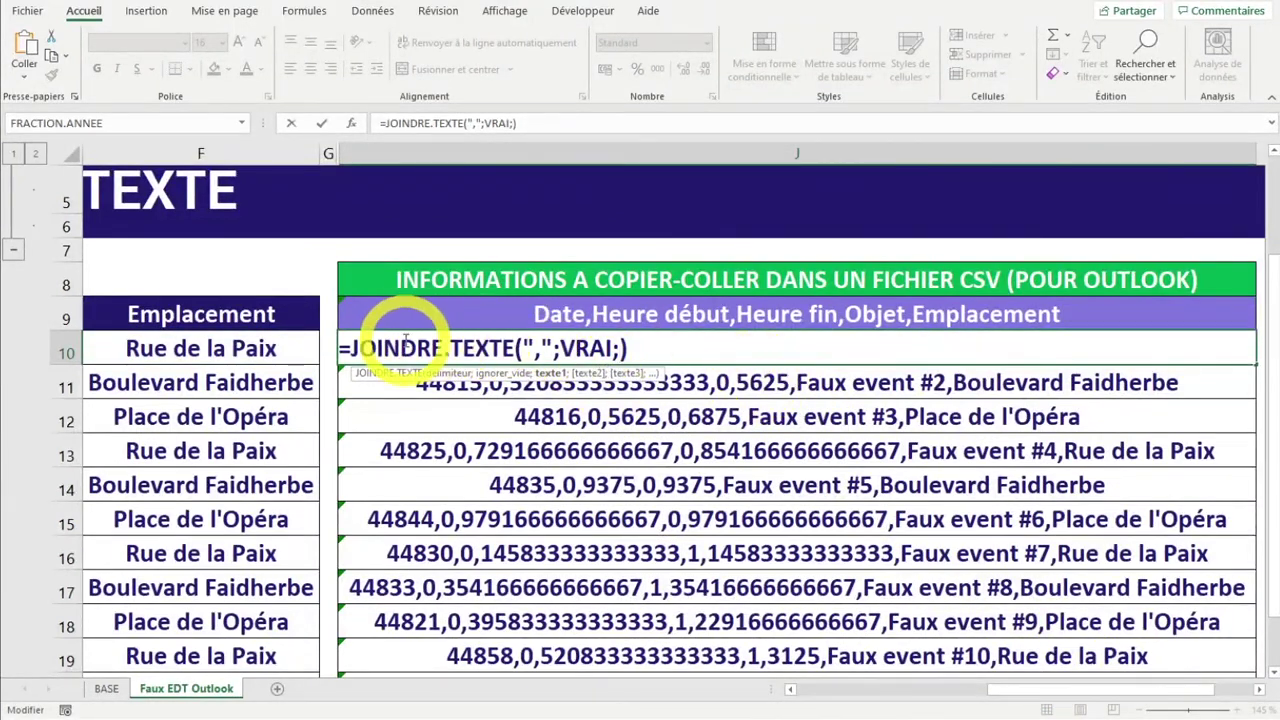
pyautogui.write('TEXTE')
pyautogui.press('Tab')
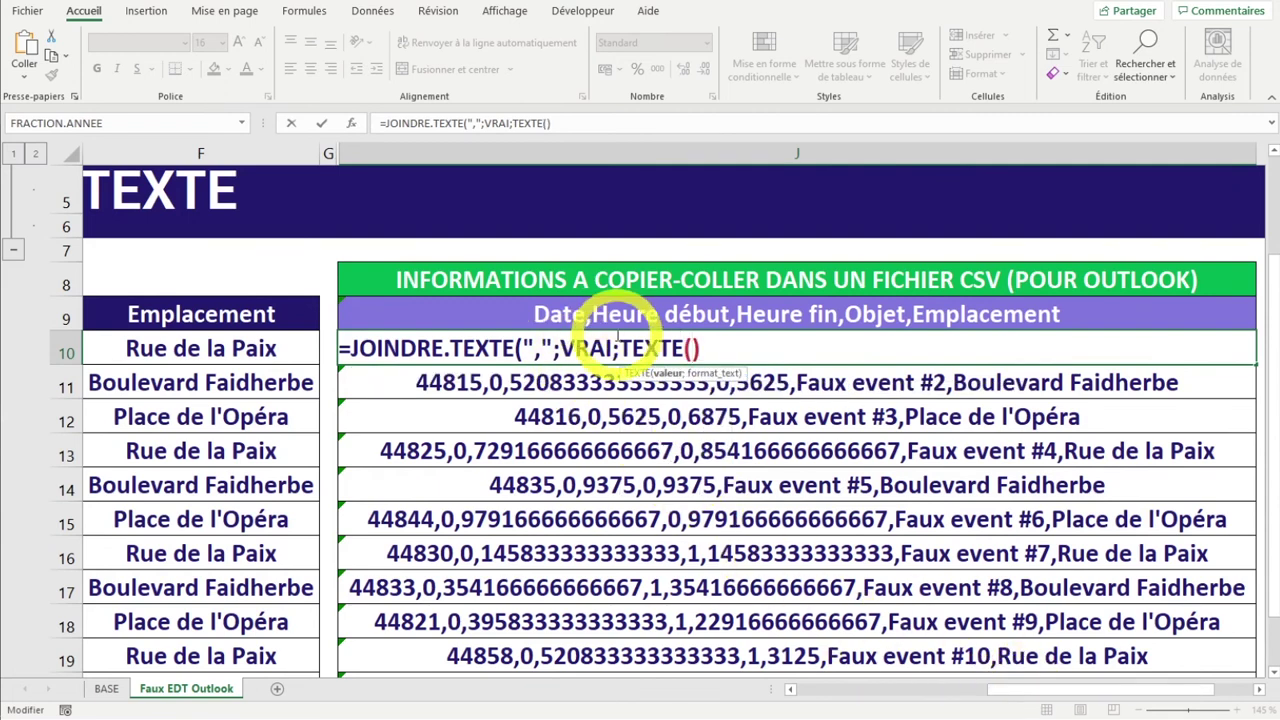
pyautogui.moveTo(1030, 690); pyautogui.dragTo(857, 689)
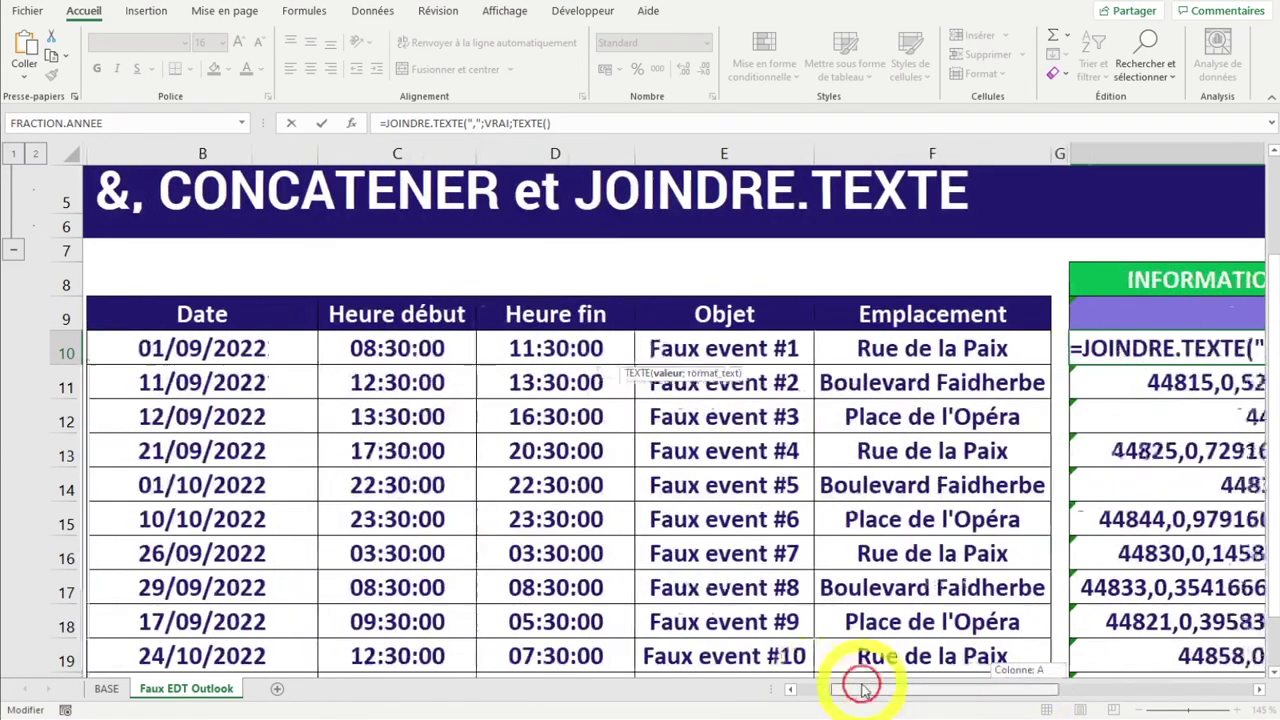
pyautogui.click(237, 343)
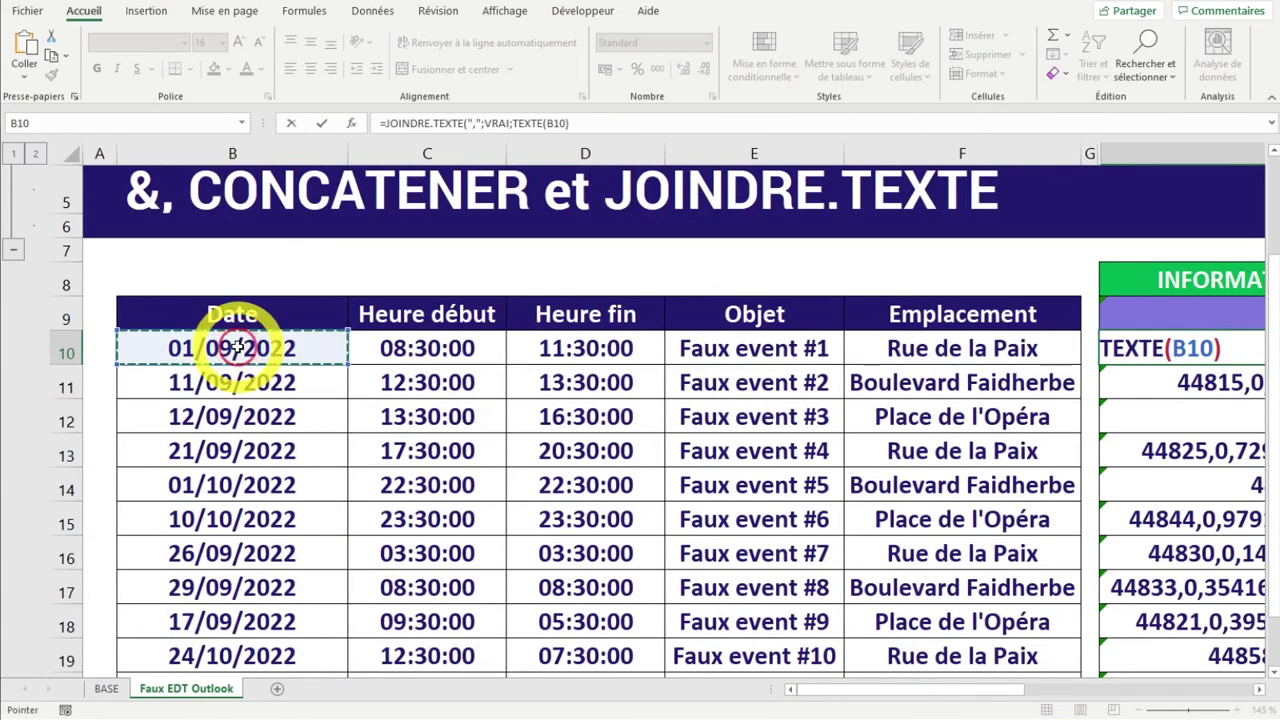
pyautogui.write(';')
# Give TEXTE the "jj/mm/aaaa" format code and confirm, so J10 shows 01/09/2022.
pyautogui.moveTo(875, 689); pyautogui.dragTo(1015, 690)
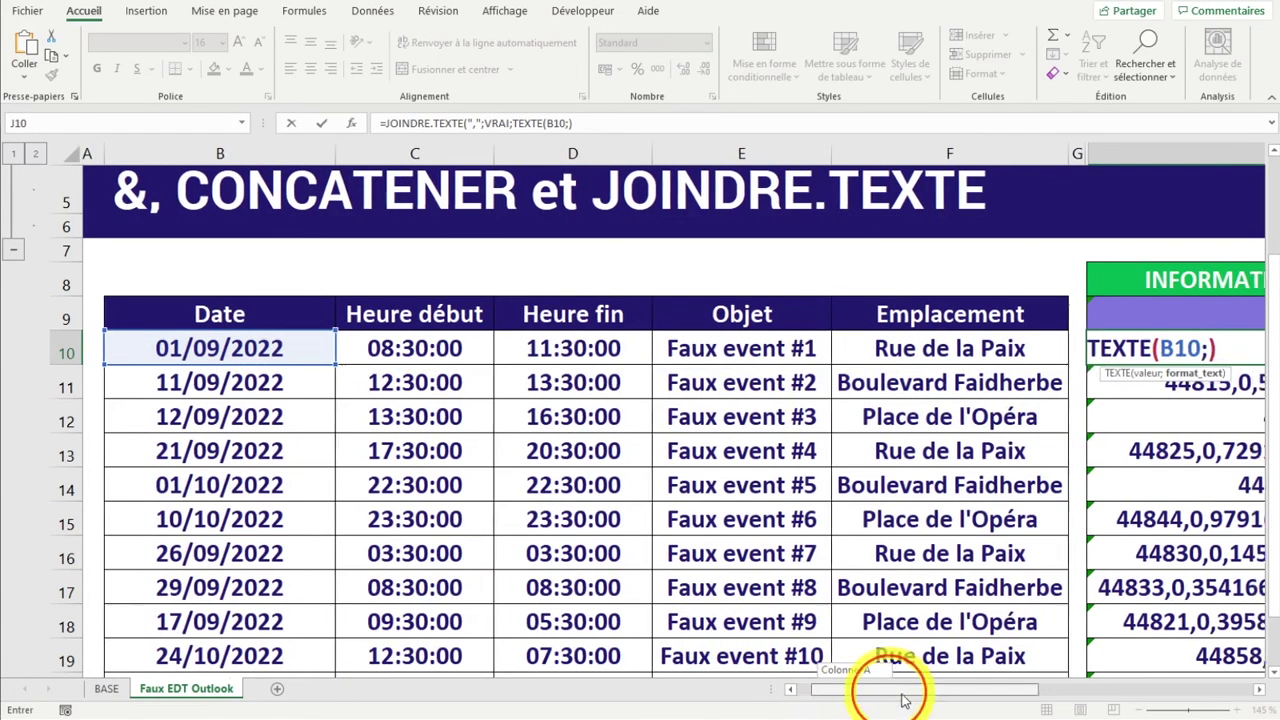
pyautogui.write('"jj/mm/aa')
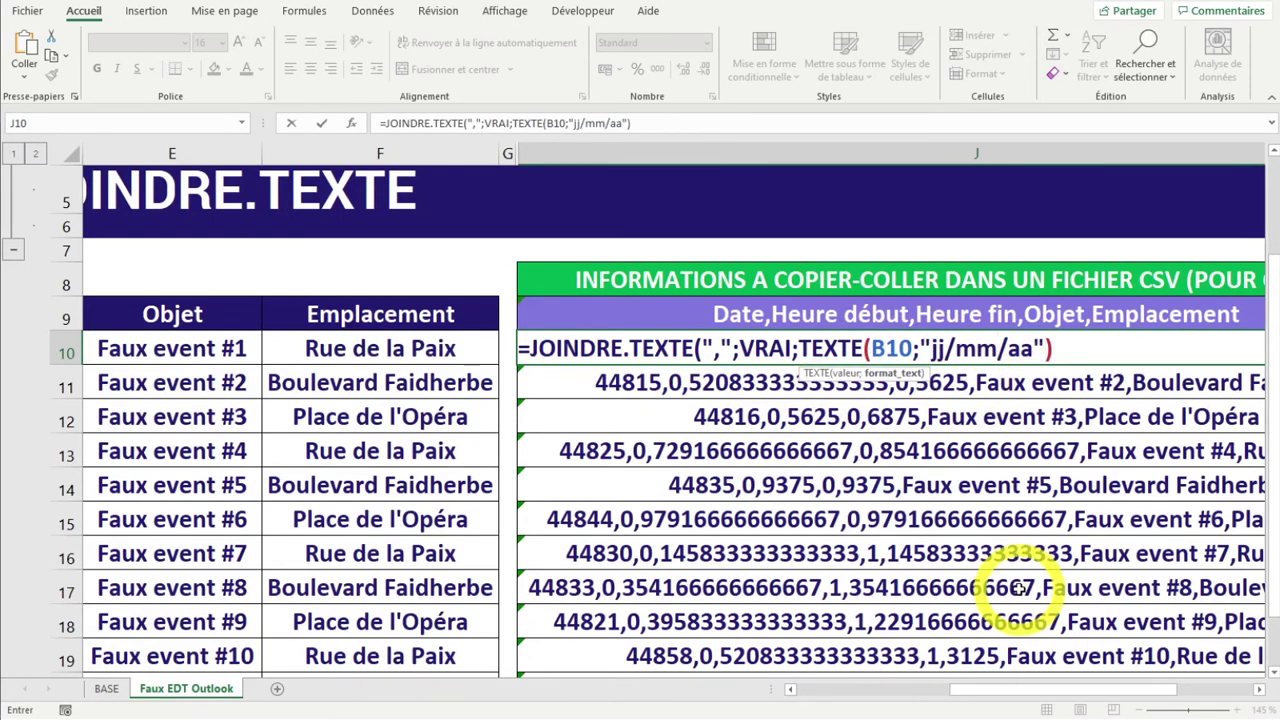
pyautogui.click(928, 348)
pyautogui.click(1019, 349)
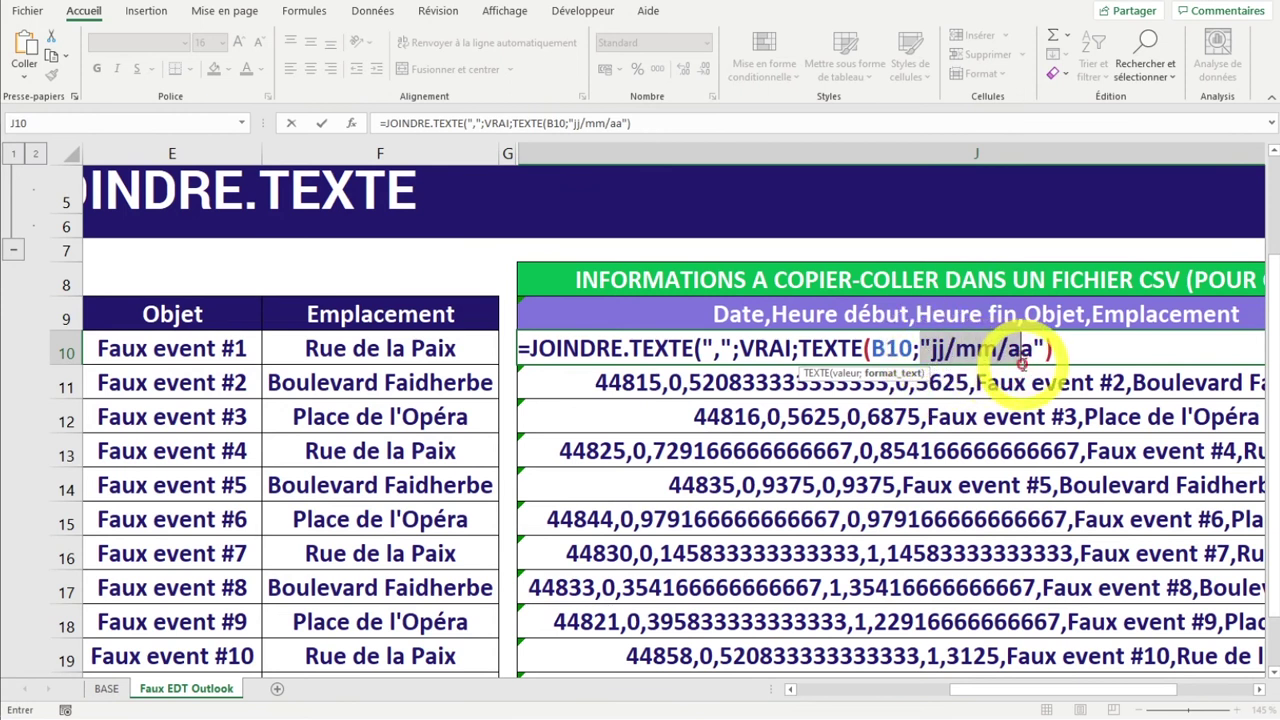
pyautogui.write('aa')
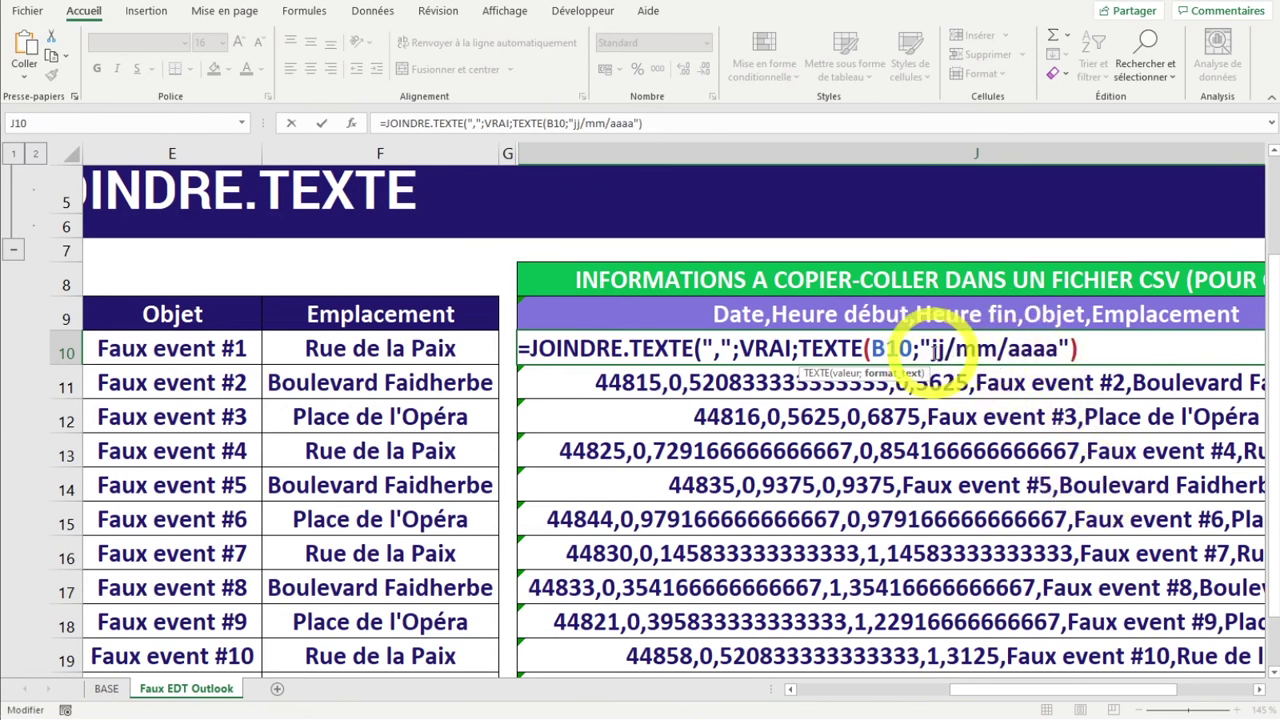
pyautogui.click(1088, 348)
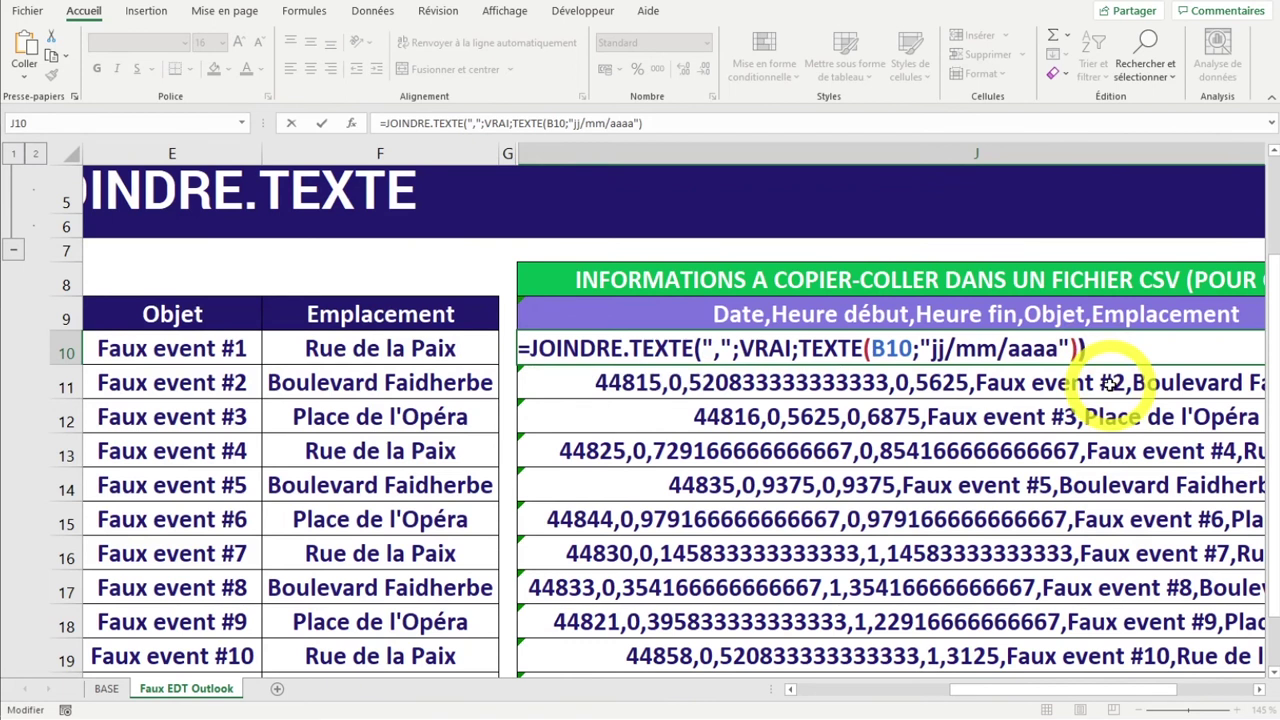
pyautogui.hotkey('ctrl', 'Return')
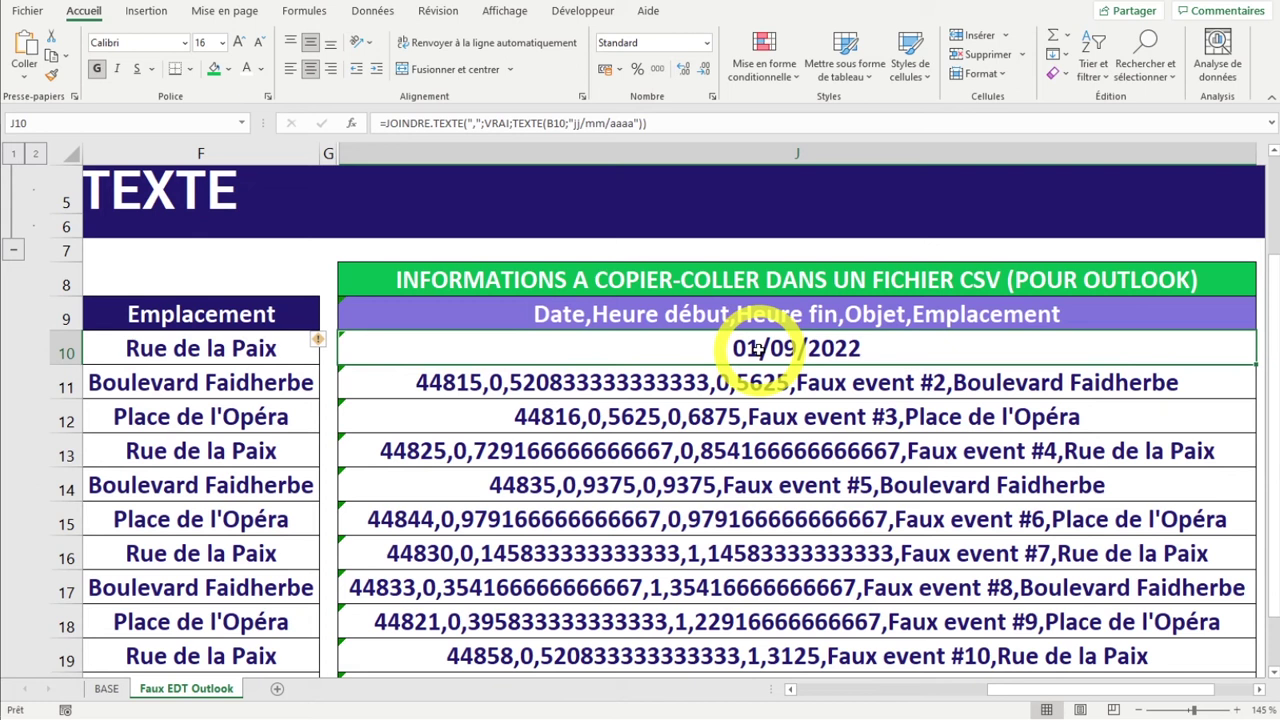
# Reopen J10's formula and highlight its TEXTE(B10;"jj/mm/aaaa") argument, leaving it unchanged.
pyautogui.doubleClick(757, 348)
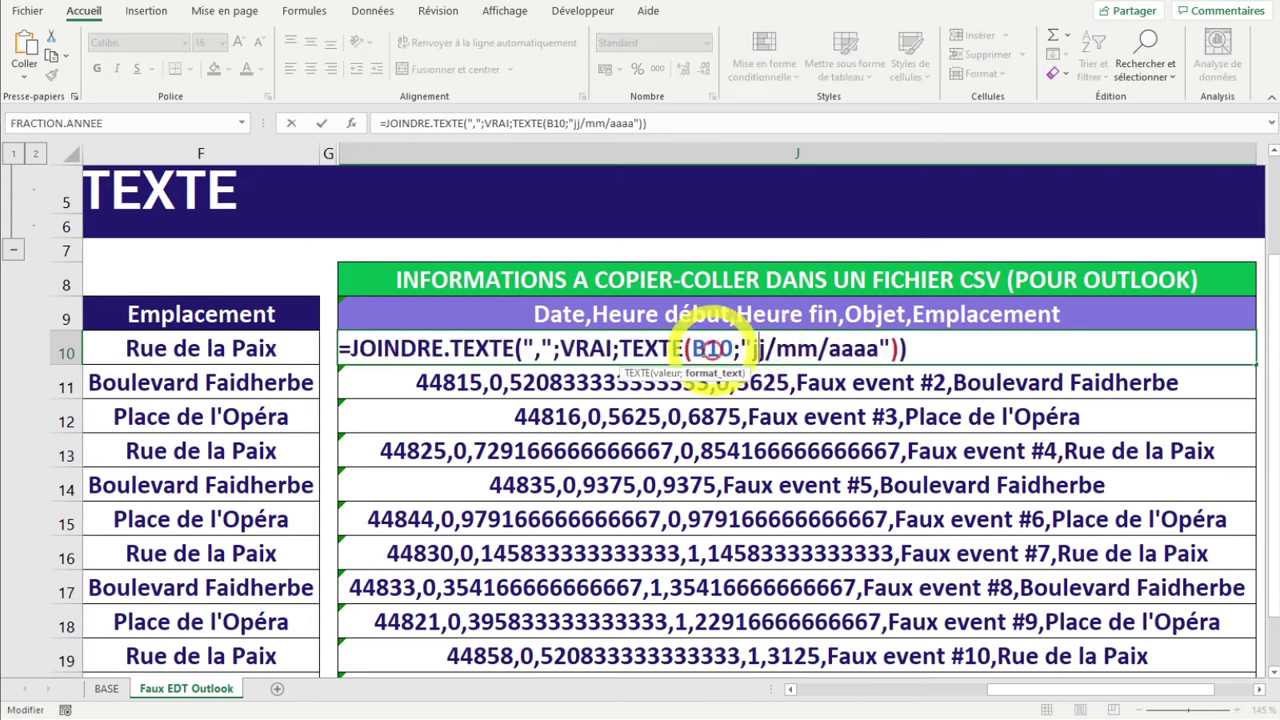
pyautogui.doubleClick(712, 348)
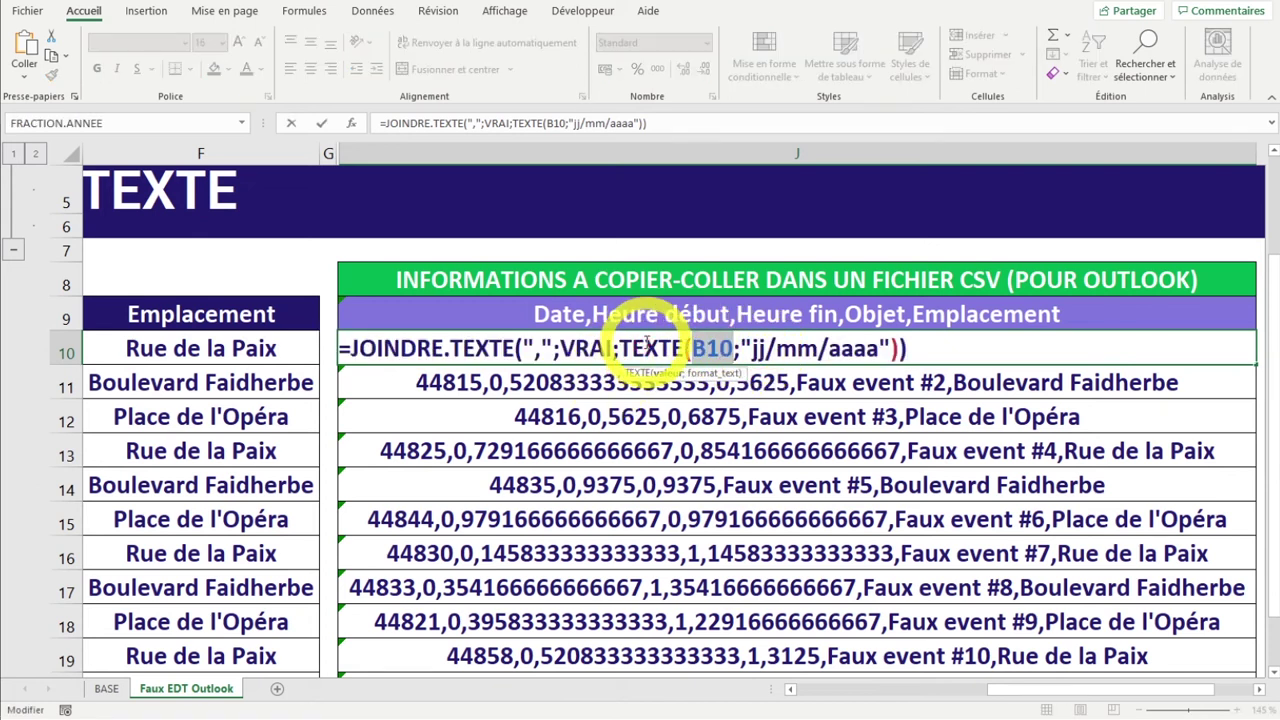
pyautogui.moveTo(622, 348); pyautogui.dragTo(897, 348)
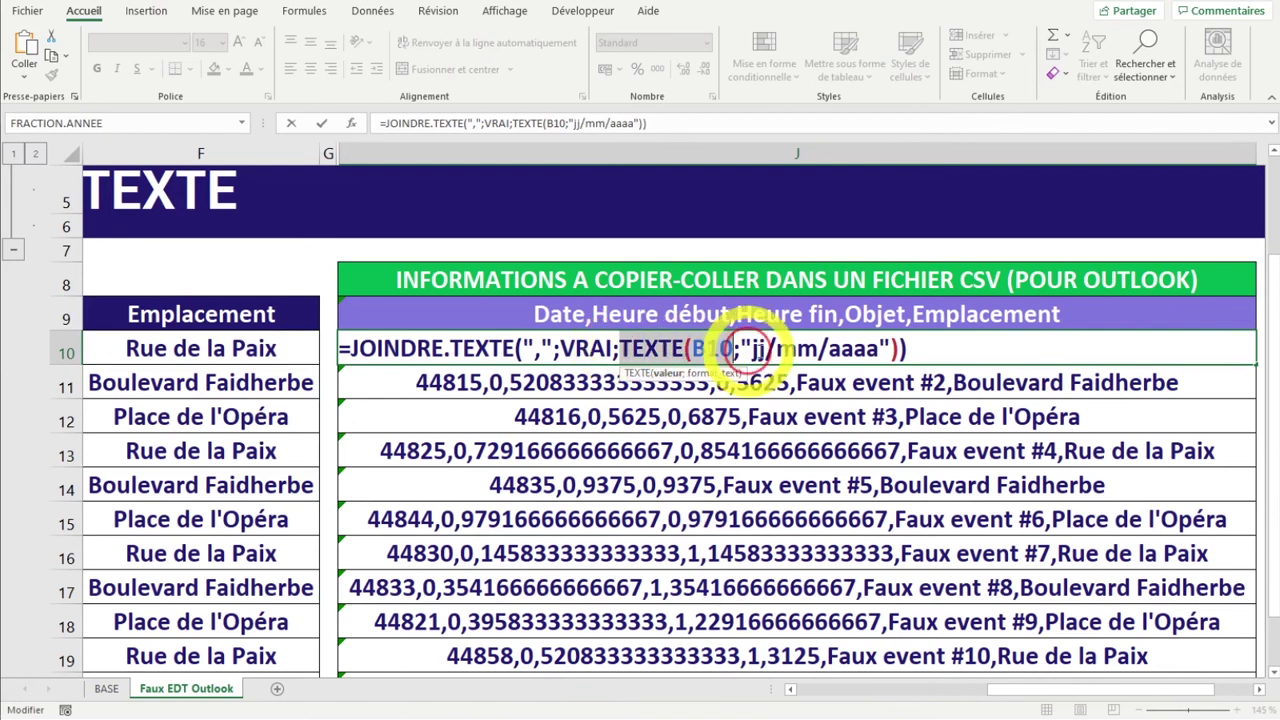
pyautogui.press('Escape')
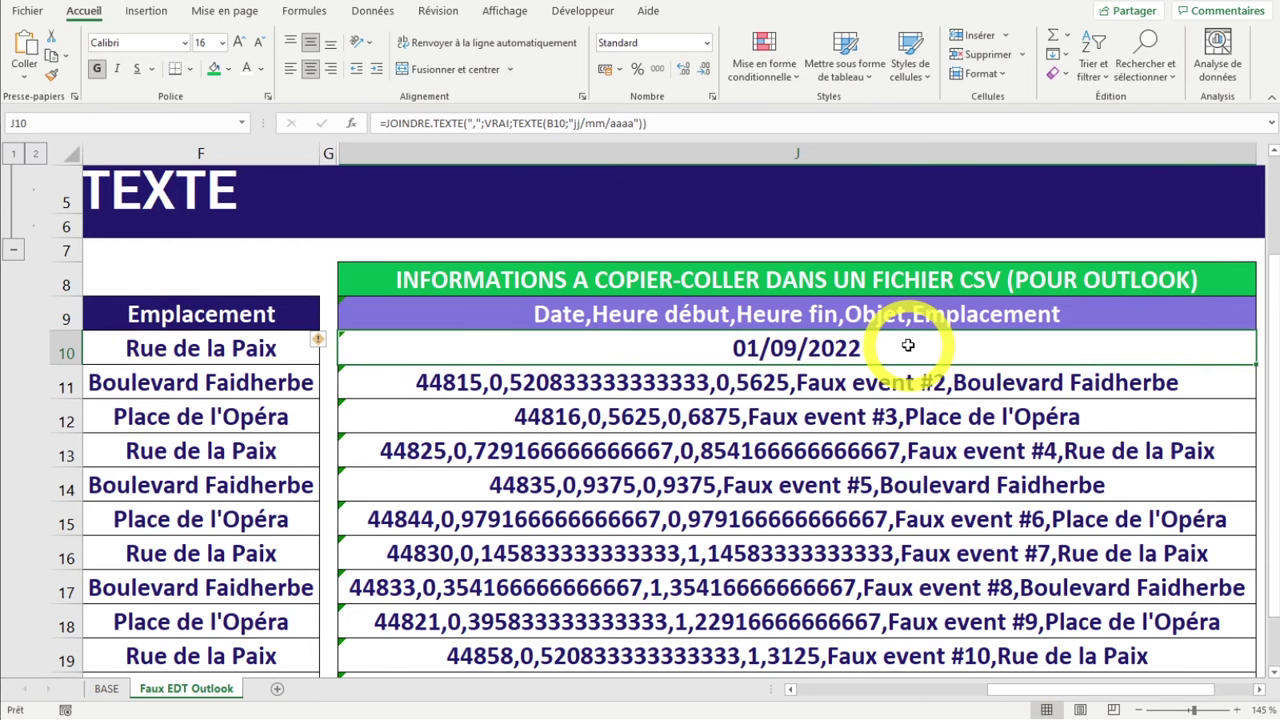
# Append TEXTE(C10;"hh:mm") to J10's formula so it shows 01/09/2022,08:30.
pyautogui.doubleClick(908, 345)
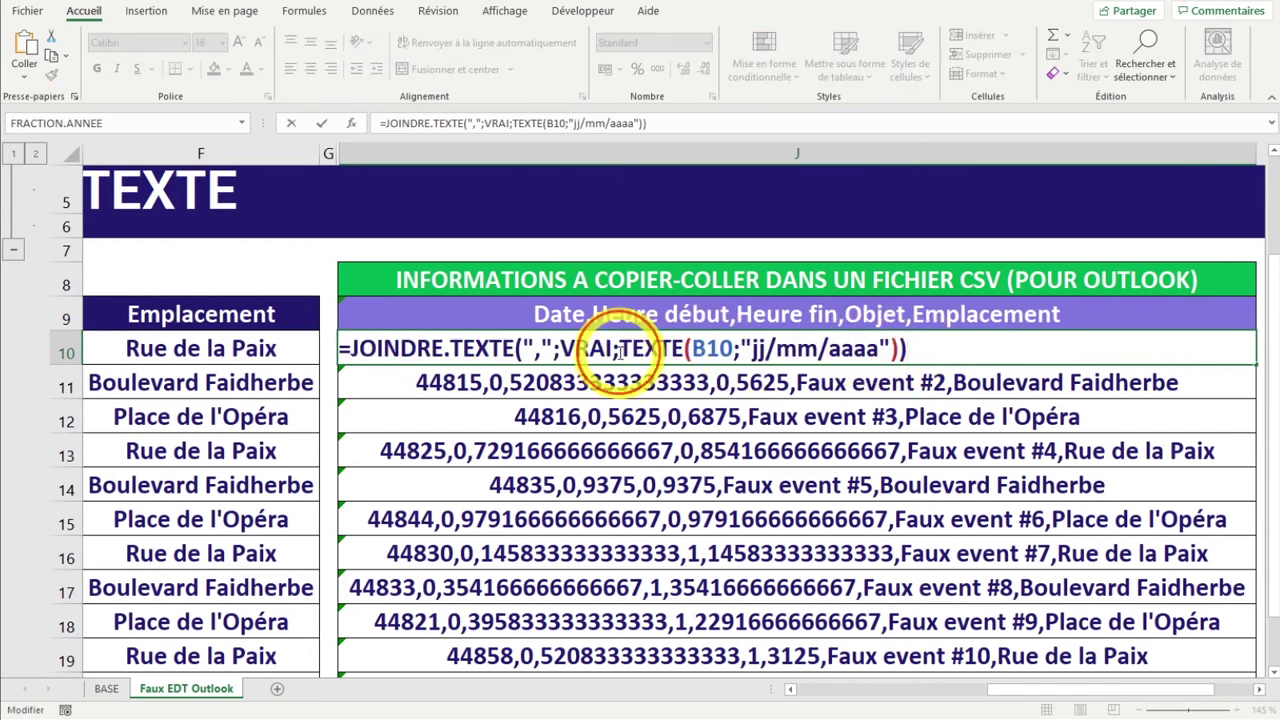
pyautogui.click(400, 348)
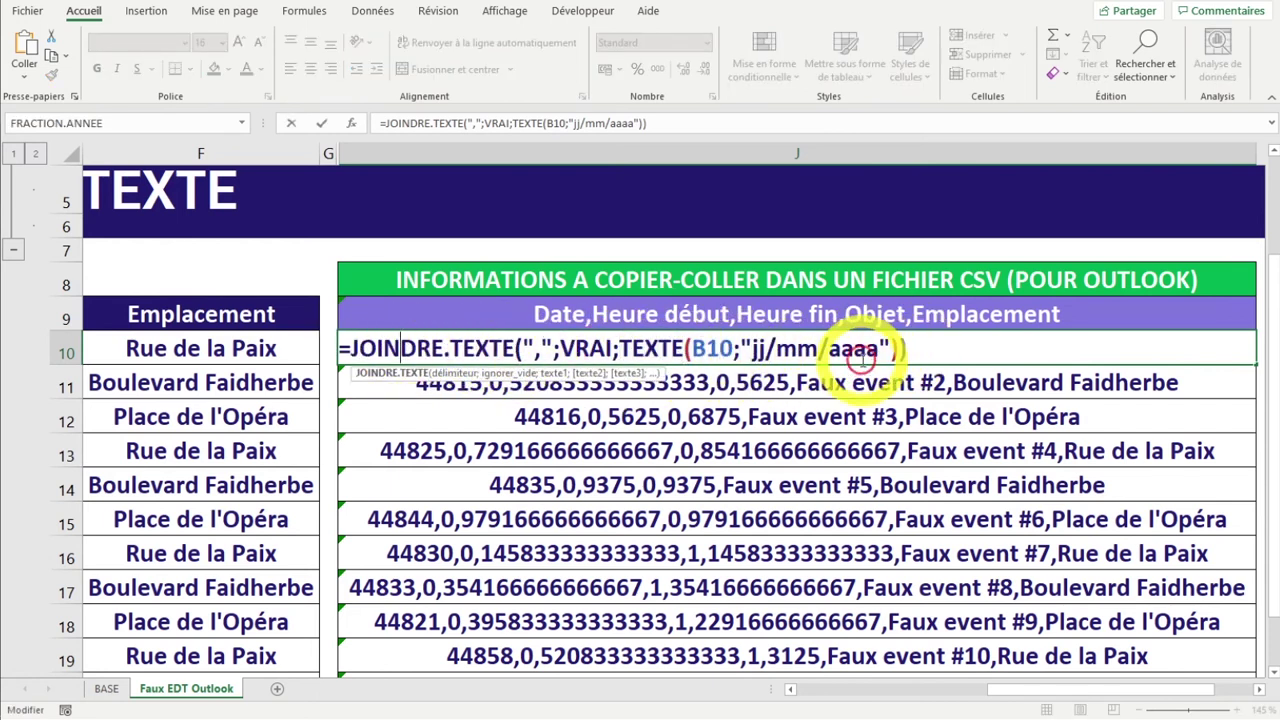
pyautogui.click(894, 350)
pyautogui.write(';')
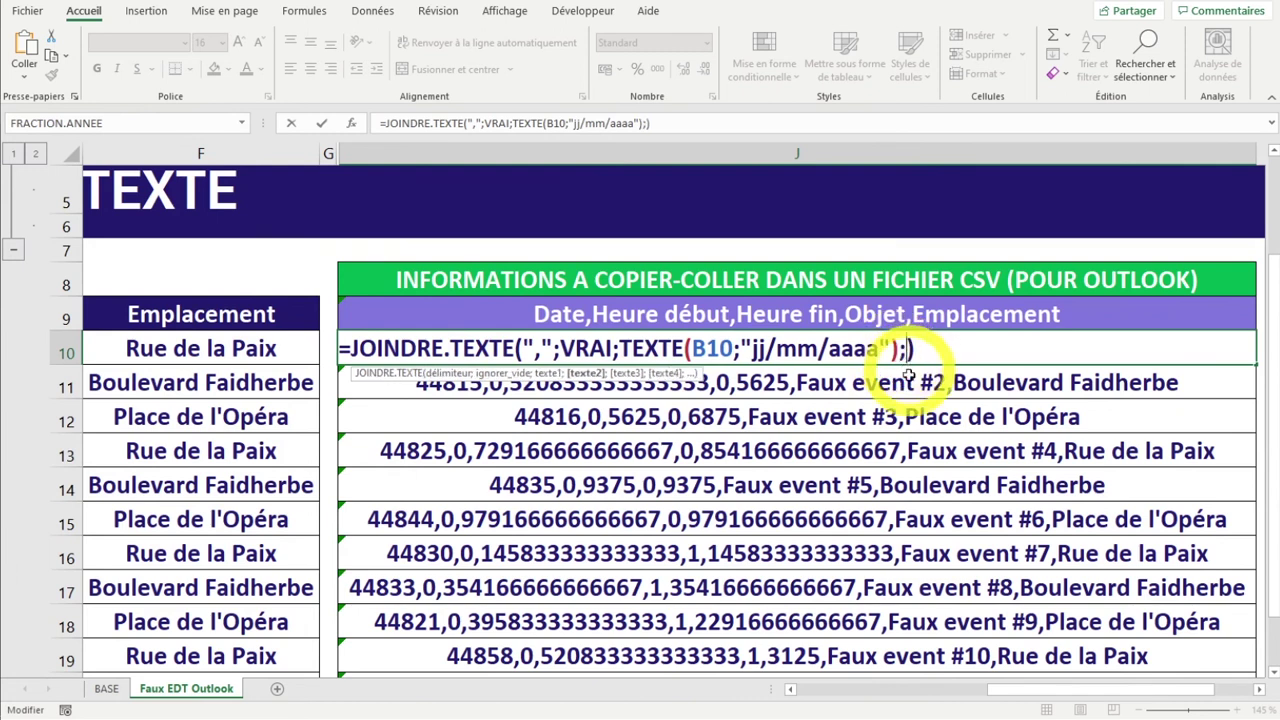
pyautogui.write('TEXTE')
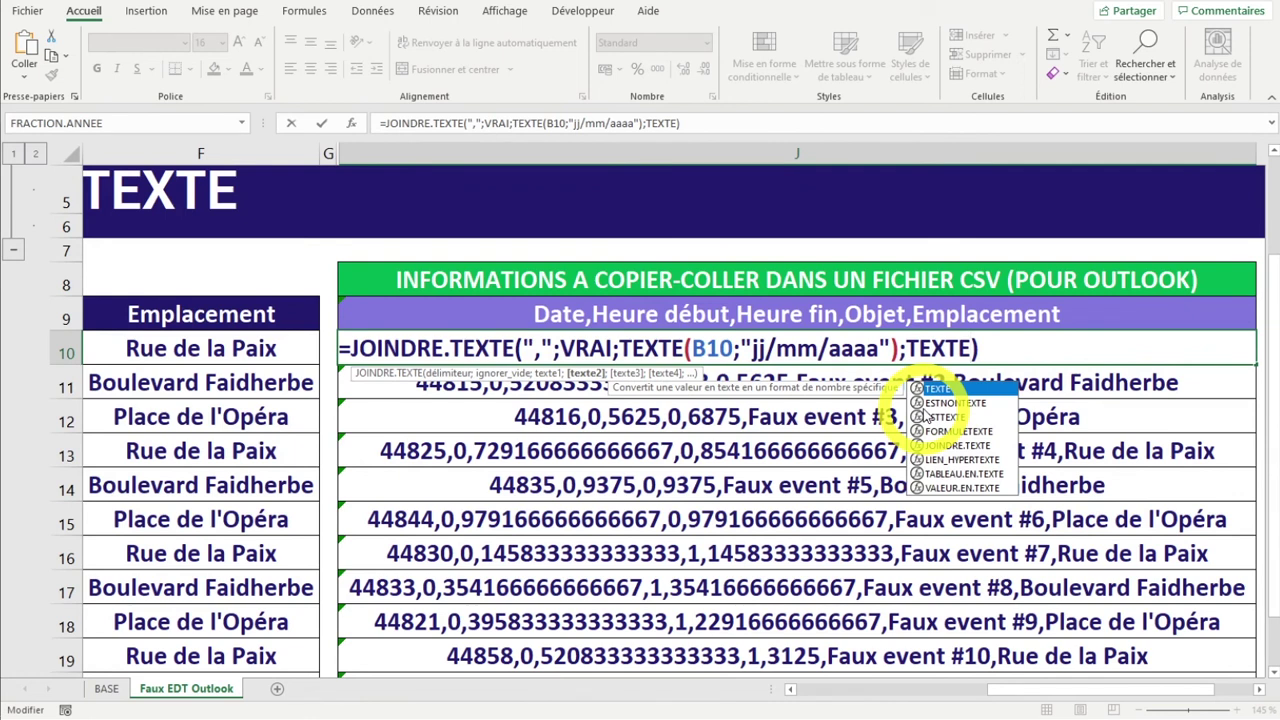
pyautogui.press('Tab')
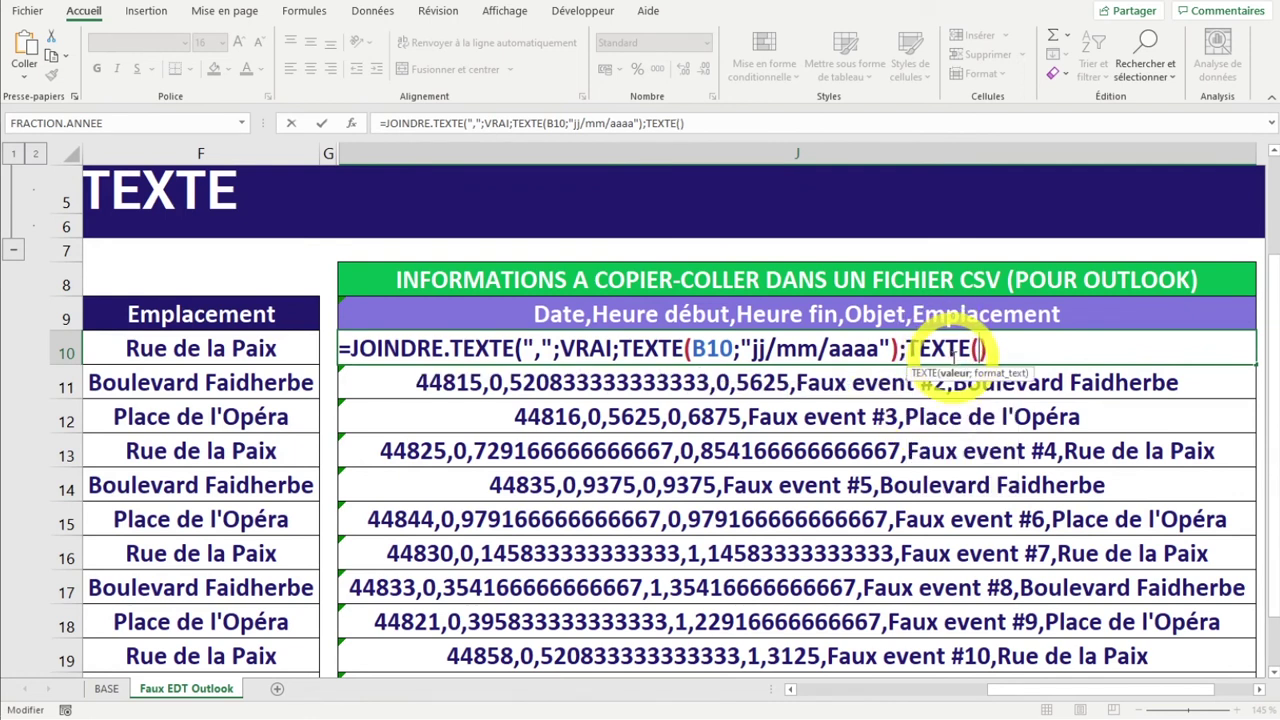
pyautogui.moveTo(1051, 688); pyautogui.dragTo(835, 686)
pyautogui.click(410, 348)
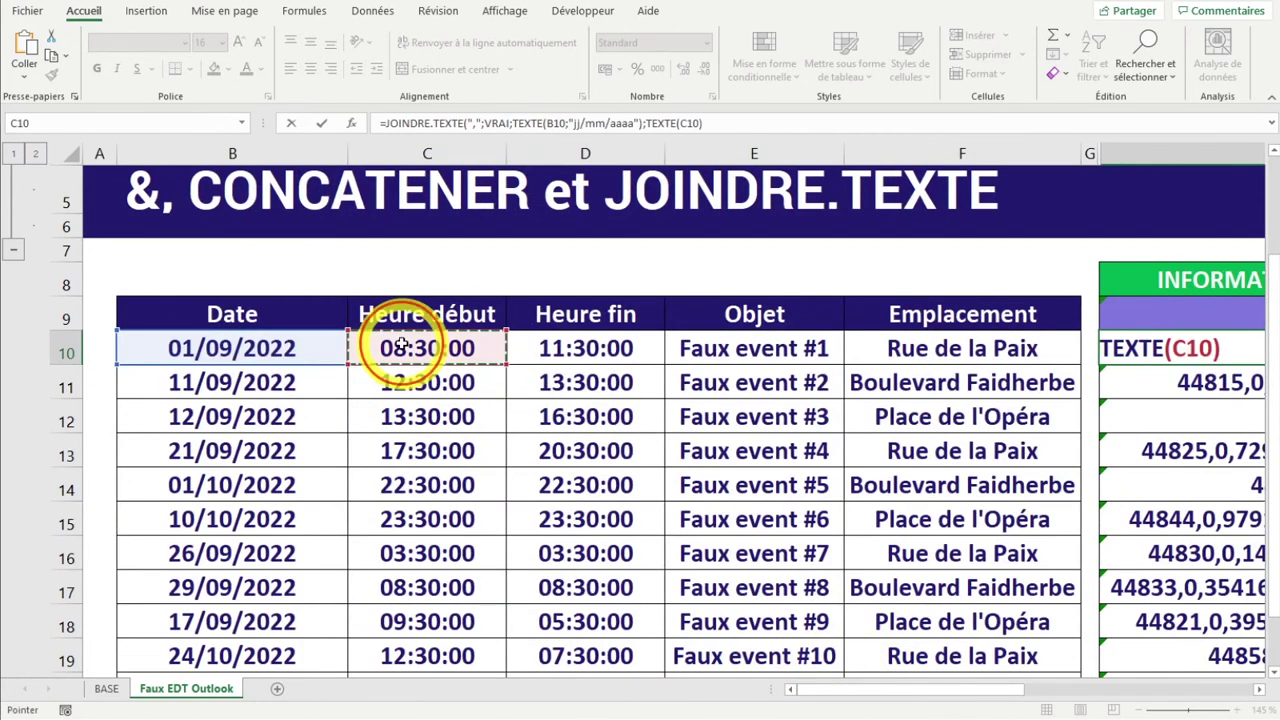
pyautogui.moveTo(866, 690); pyautogui.dragTo(1055, 702)
pyautogui.write(';')
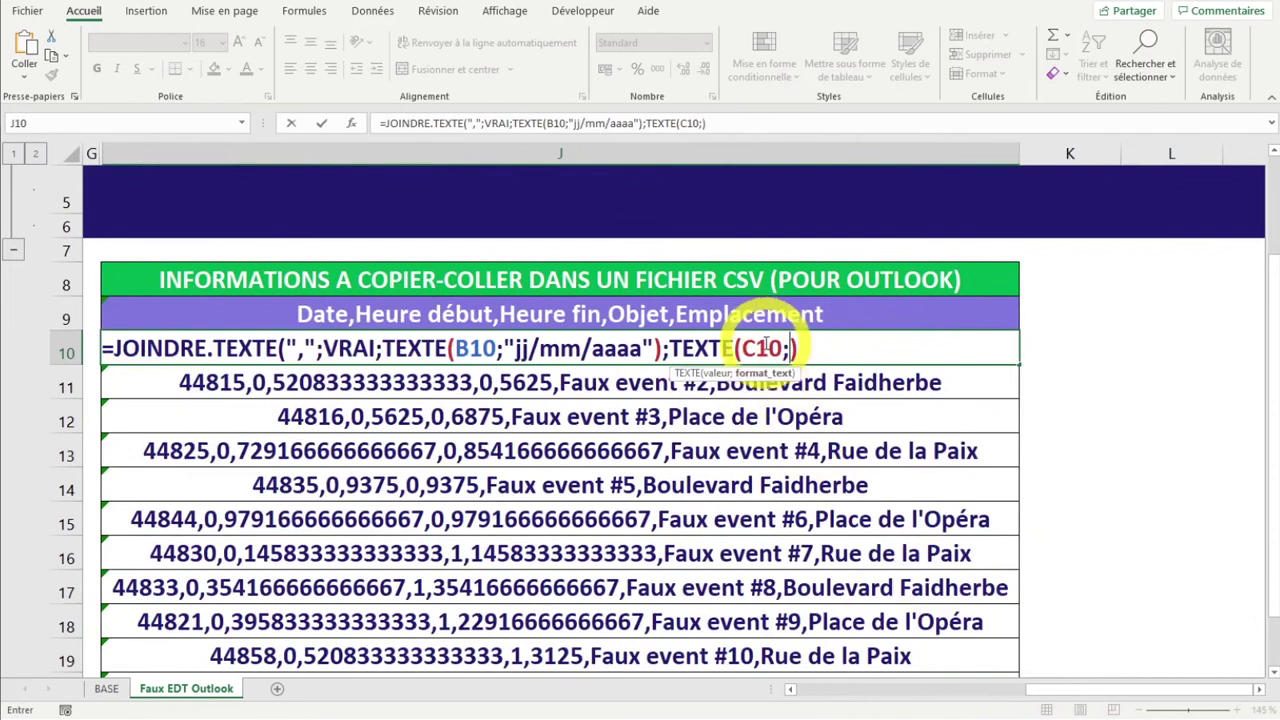
pyautogui.write('""')
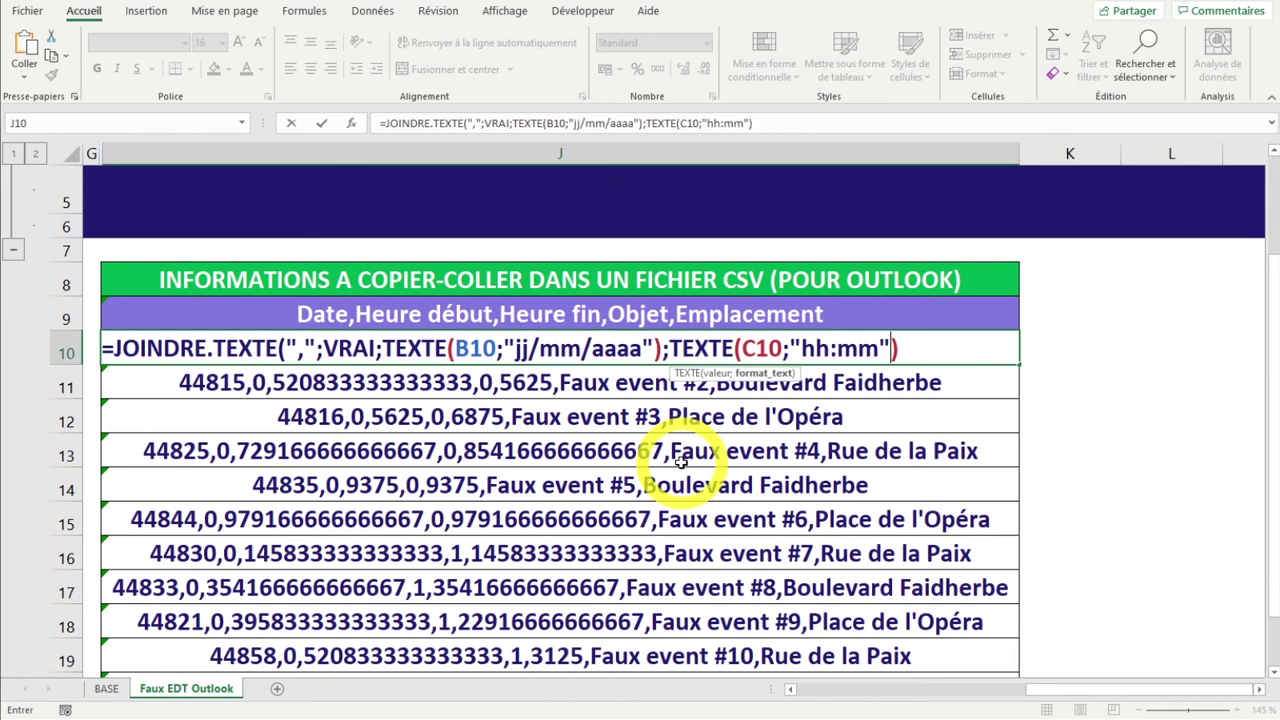
pyautogui.hotkey('ctrl', 'Return')
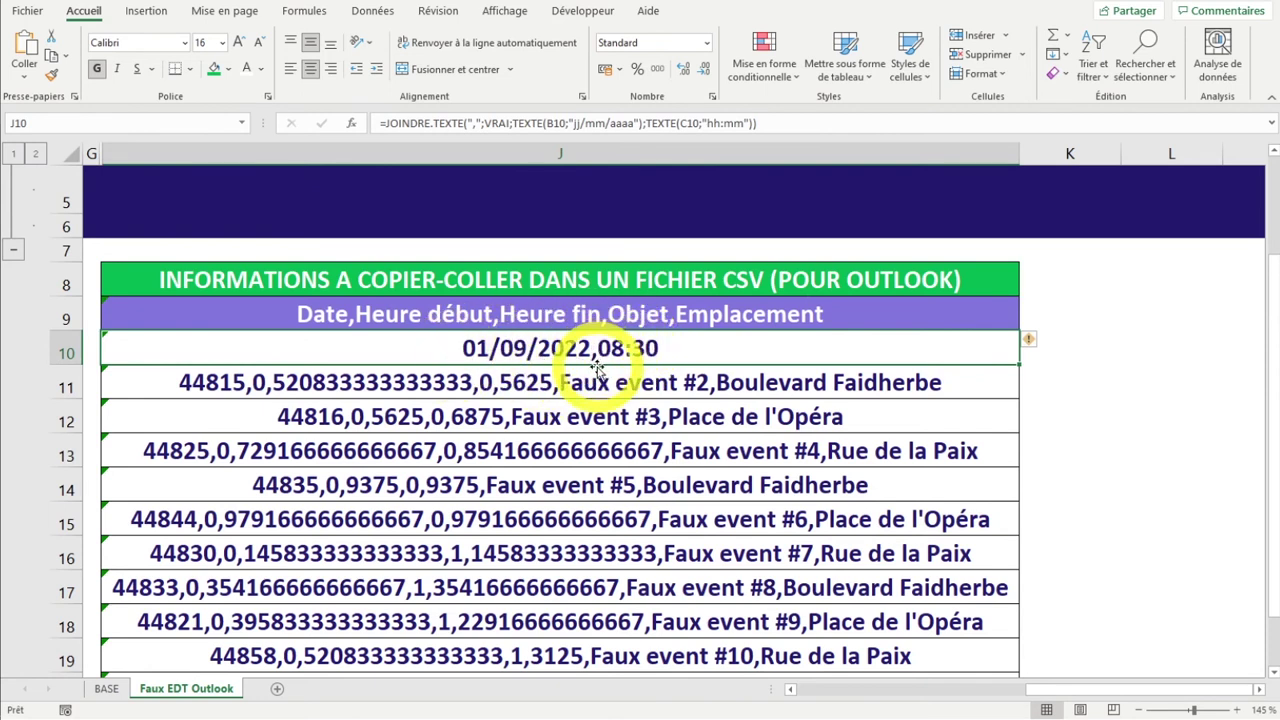
# Duplicate the TEXTE(C10;"hh:mm") part as TEXTE(D10;"hh:mm") for the end time 11:30.
pyautogui.doubleClick(662, 353)
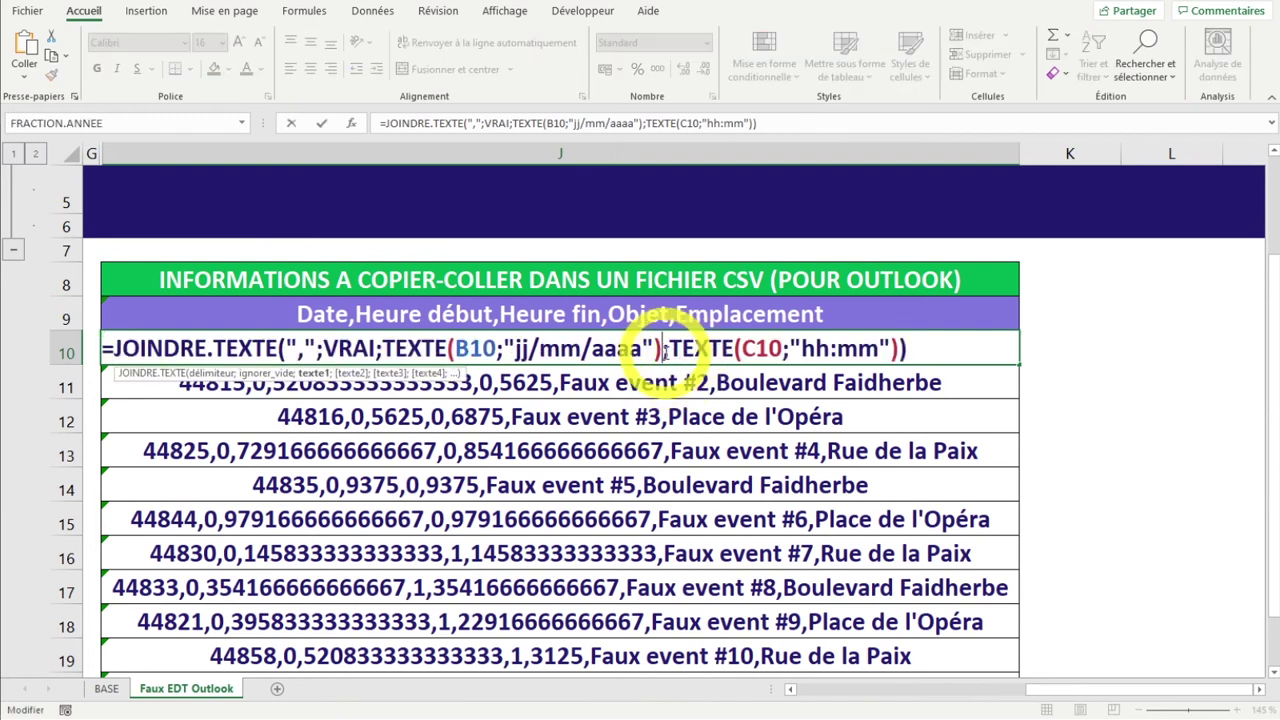
pyautogui.moveTo(662, 348); pyautogui.dragTo(903, 347)
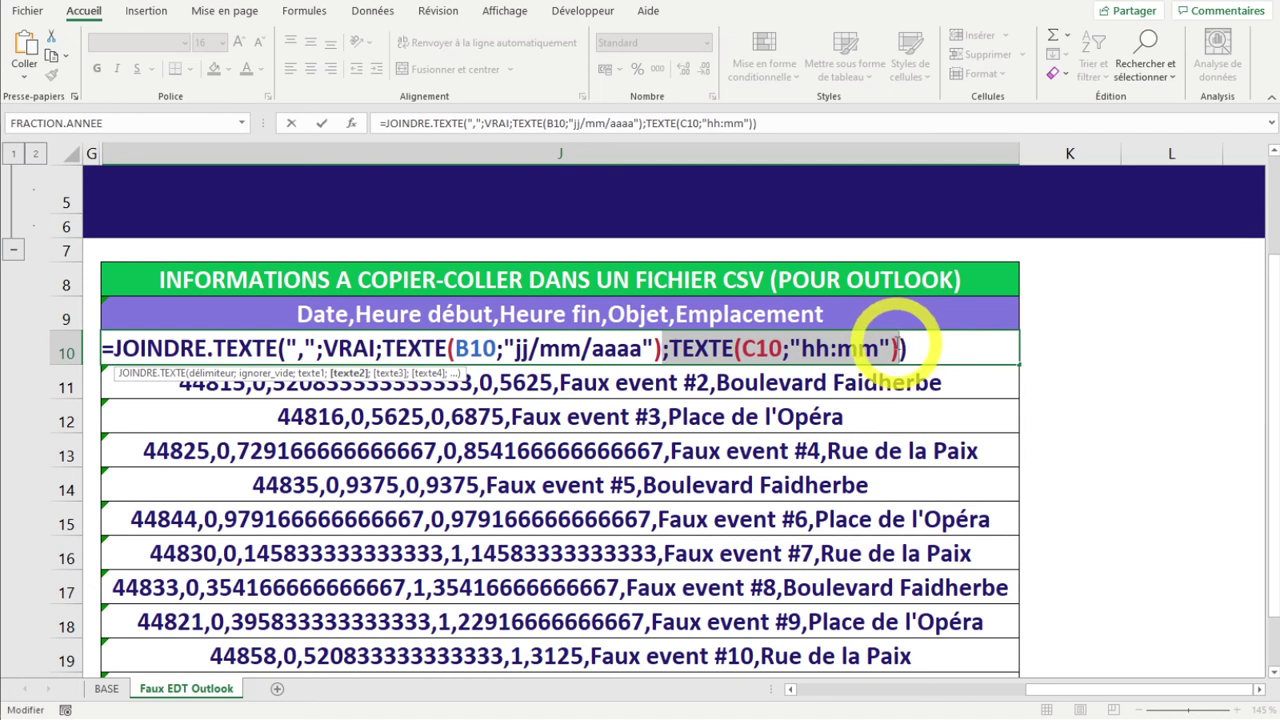
pyautogui.hotkey('ctrl', 'c')
pyautogui.click(898, 347)
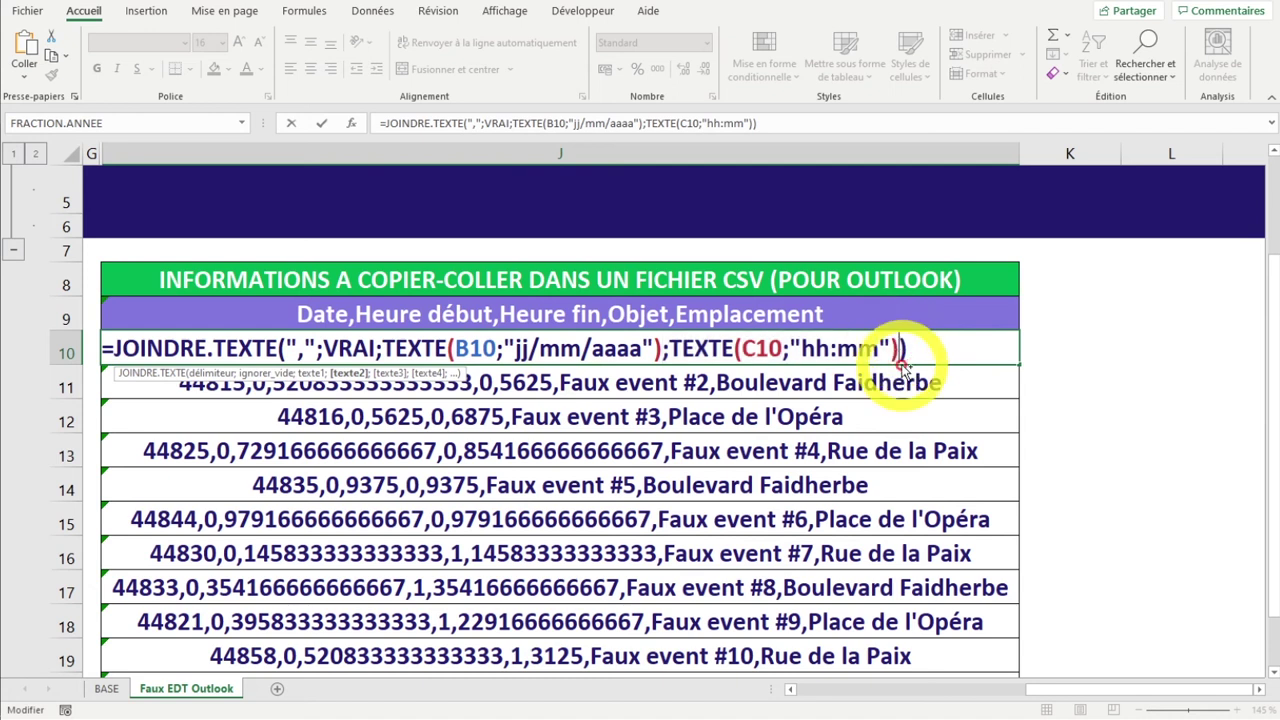
pyautogui.hotkey('ctrl', 'v')
pyautogui.moveTo(888, 347); pyautogui.dragTo(975, 350)
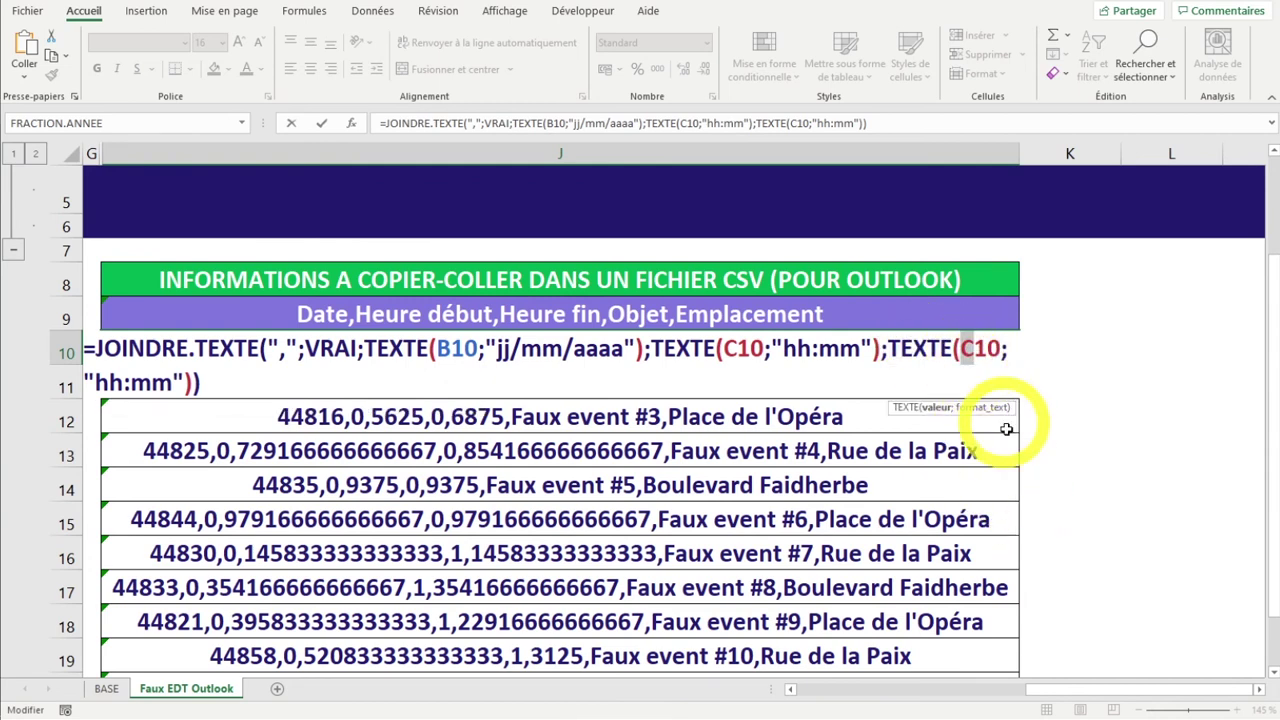
pyautogui.write('D')
pyautogui.moveTo(1088, 697); pyautogui.dragTo(857, 690)
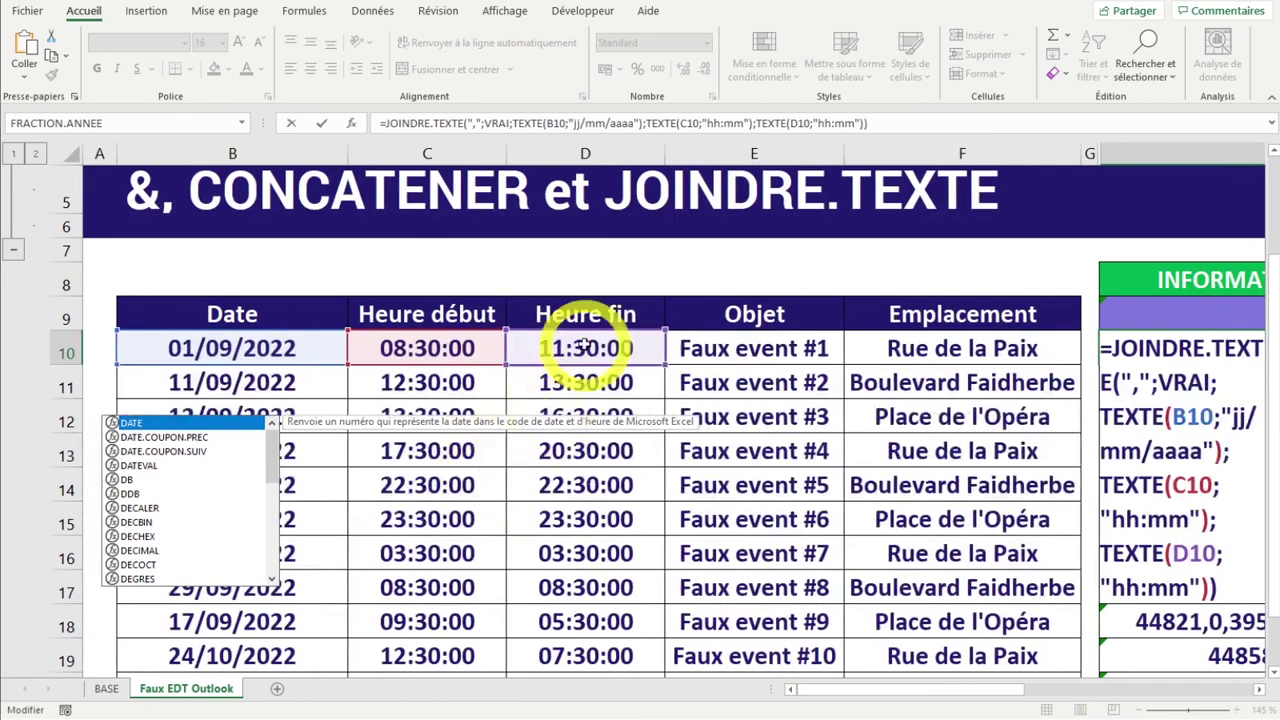
pyautogui.moveTo(943, 689)
pyautogui.mouseDown()
pyautogui.moveTo(1172, 700)
pyautogui.moveTo(1177, 677)
pyautogui.mouseUp()
pyautogui.press('Return')
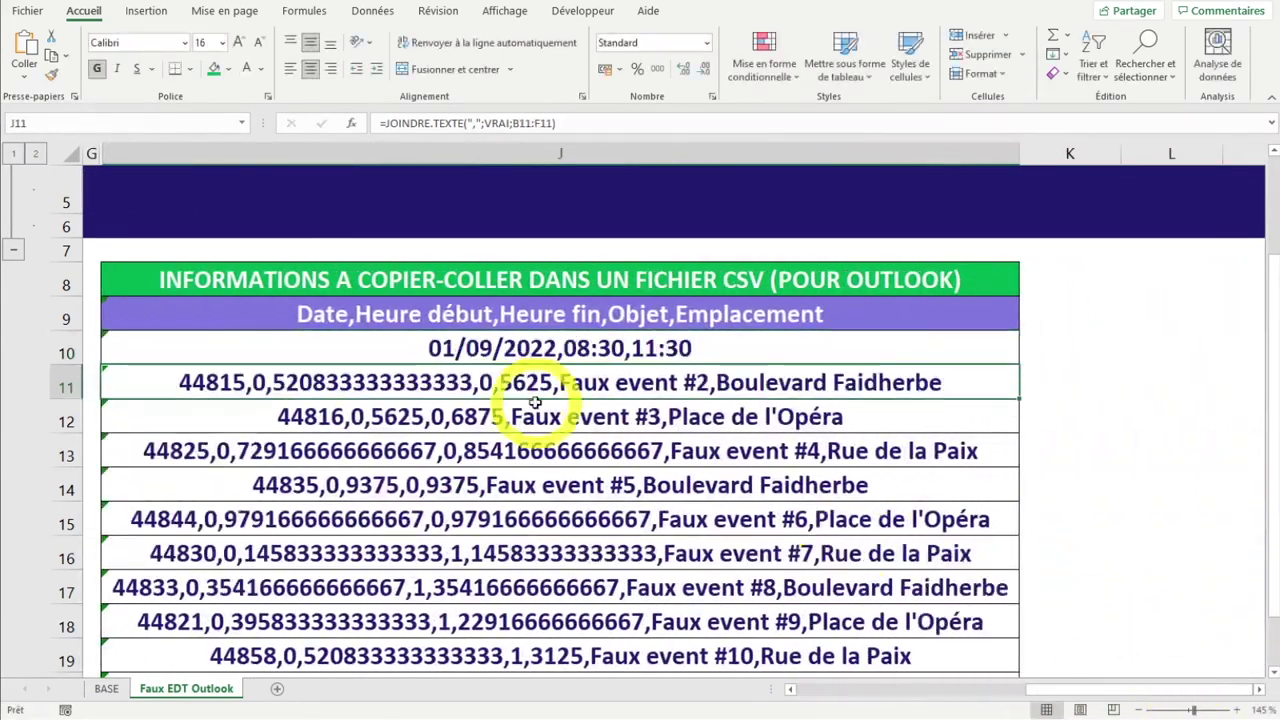
pyautogui.click(440, 348)
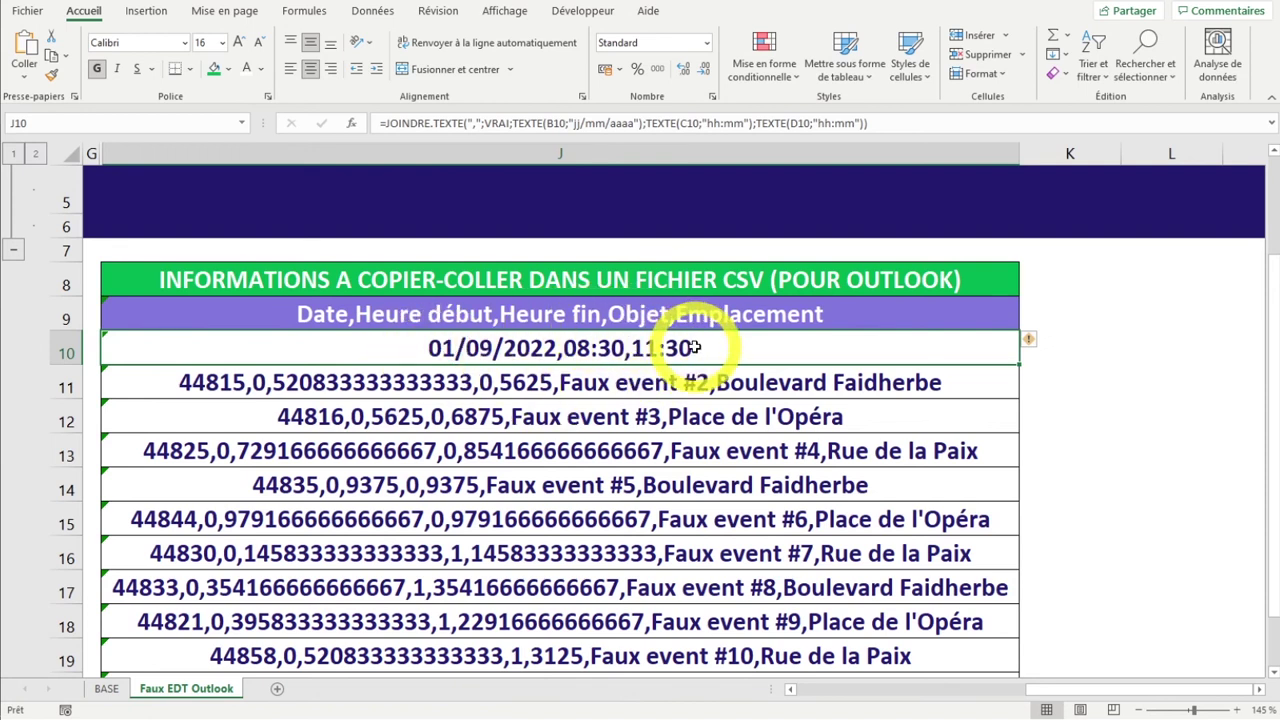
# Append E10:F10 to the J10 formula so it reads 01/09/2022,08:30,11:30,Faux event #1,Rue de la Paix.
pyautogui.click(178, 388)
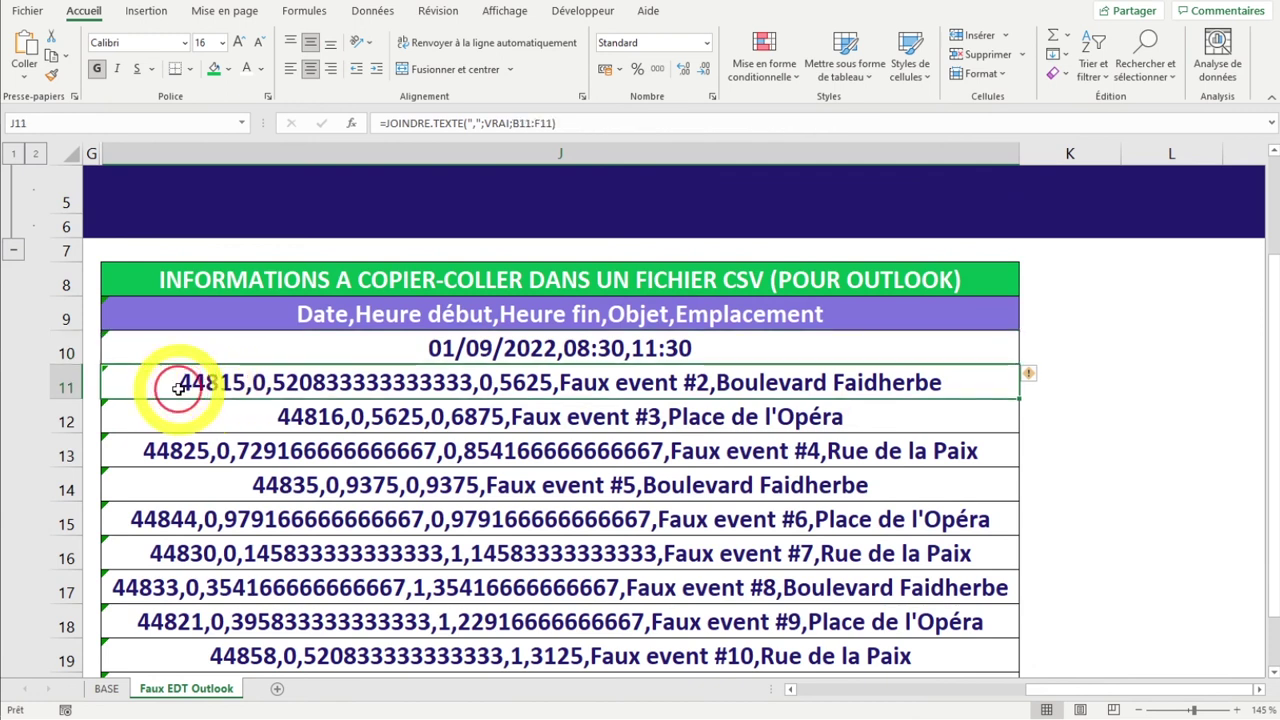
pyautogui.doubleClick(740, 348)
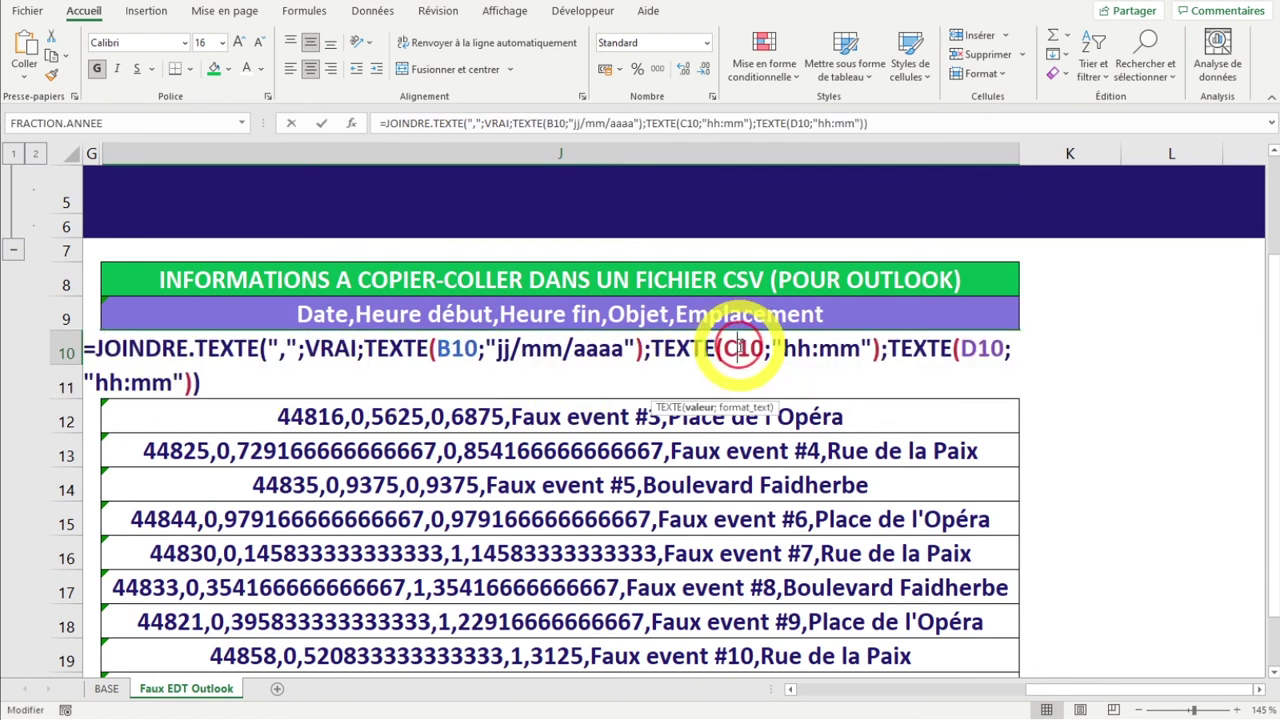
pyautogui.click(218, 396)
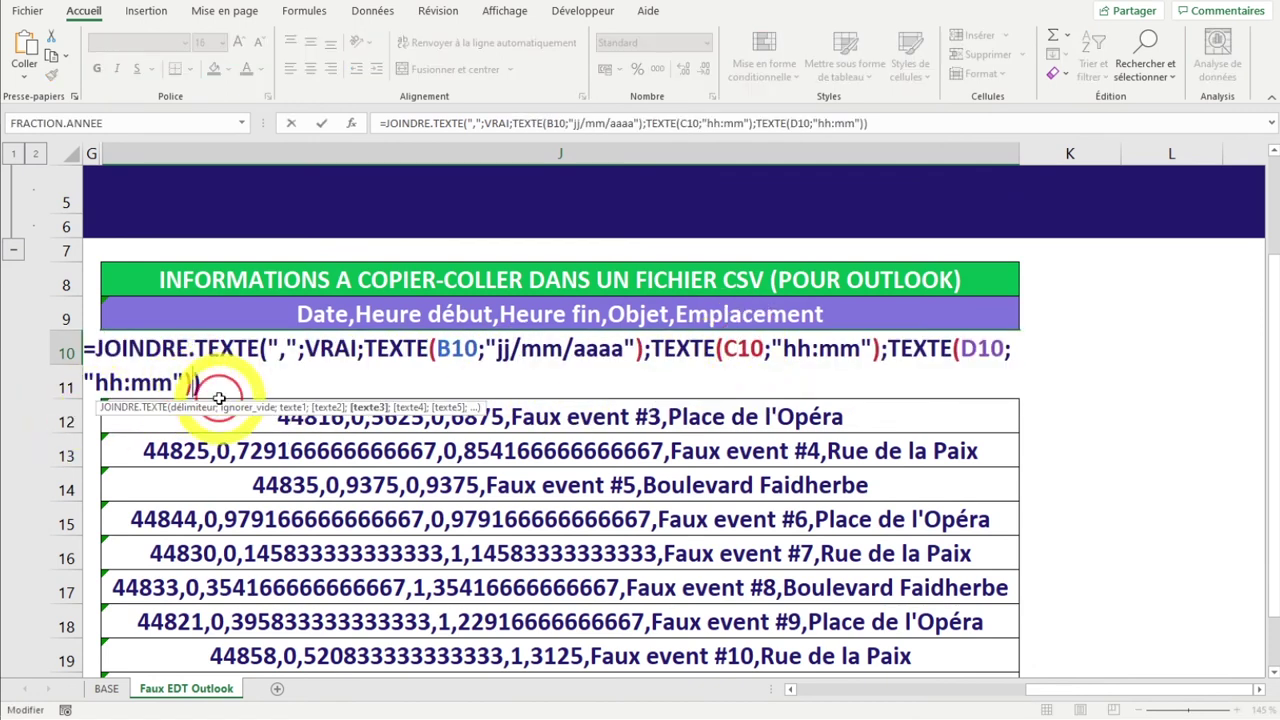
pyautogui.write(';')
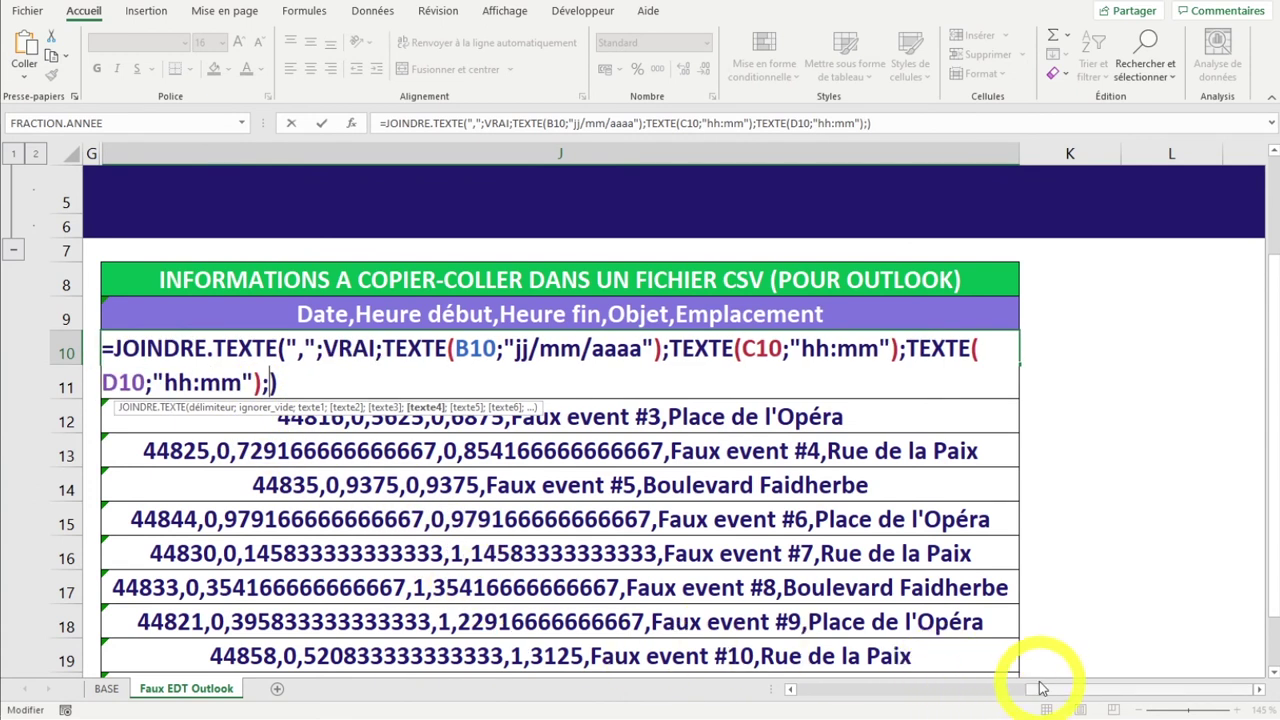
pyautogui.moveTo(1040, 688)
pyautogui.mouseDown()
pyautogui.moveTo(955, 708)
pyautogui.moveTo(930, 700)
pyautogui.mouseUp()
pyautogui.moveTo(286, 348); pyautogui.dragTo(505, 355)
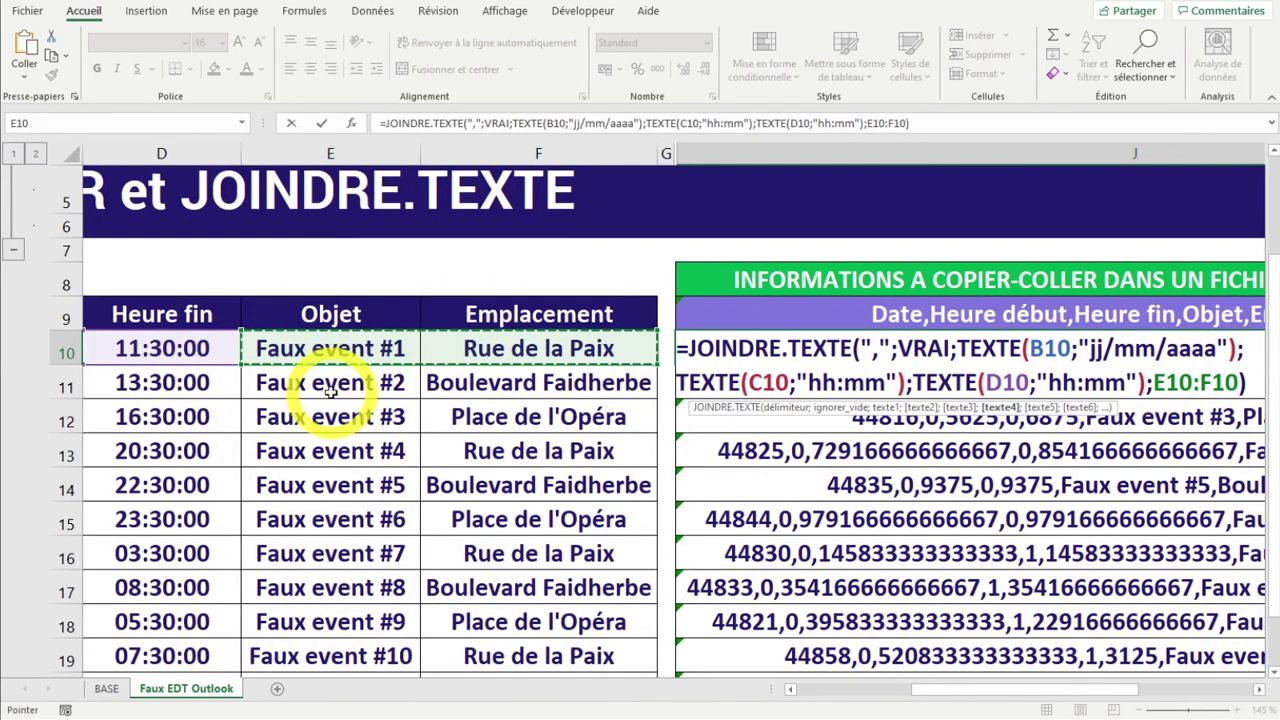
pyautogui.press('Return')
pyautogui.click(1078, 350)
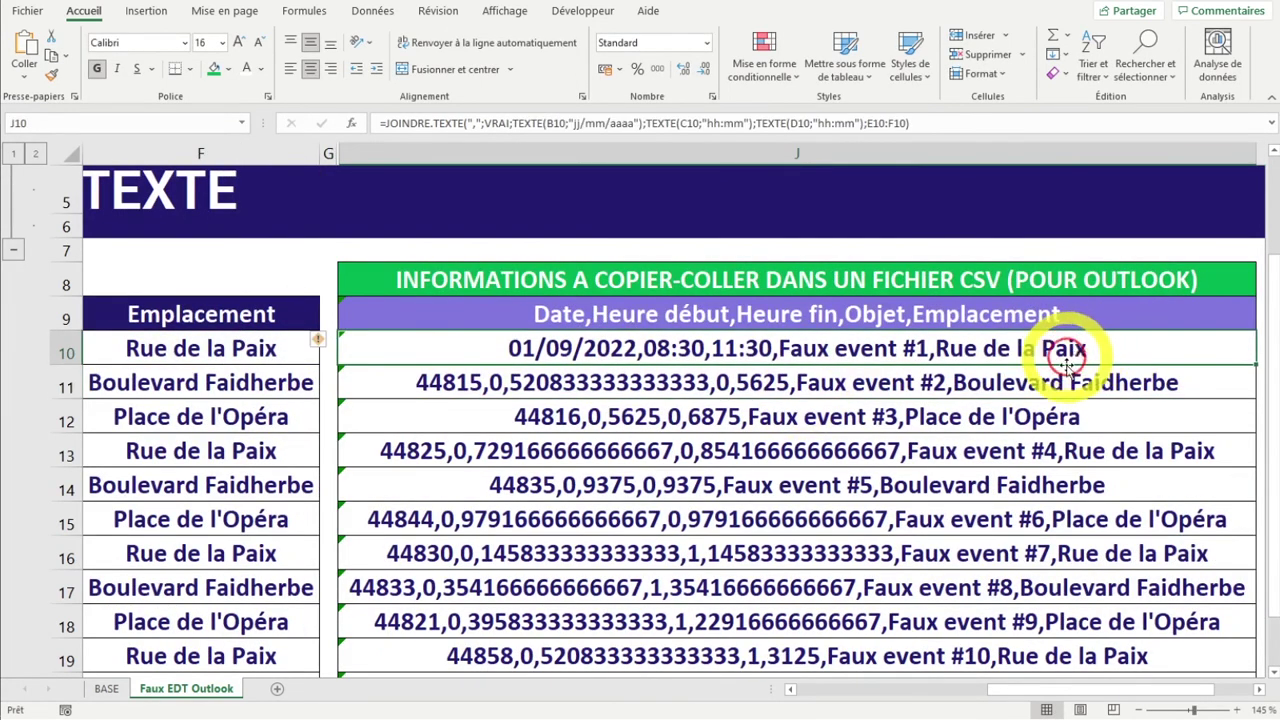
pyautogui.hscroll(1, 943, 386)
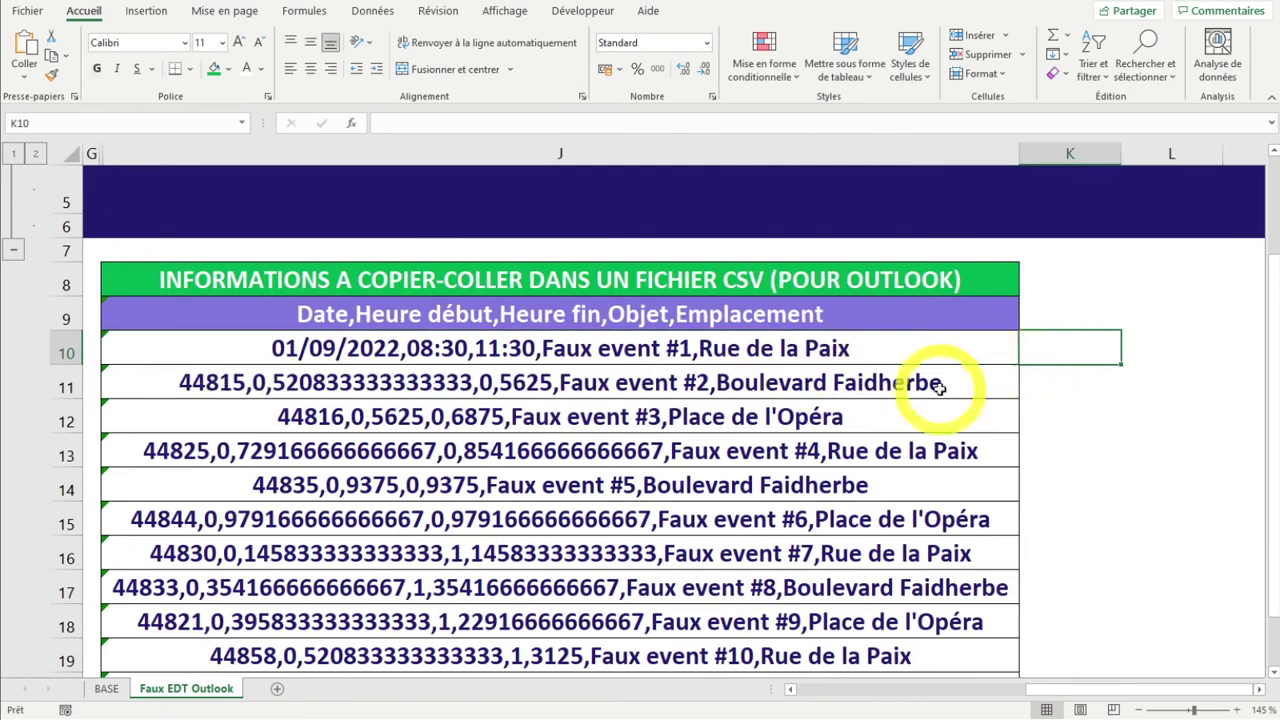
# Fill the J10 formula down to J21, copy J9:J21, and create a blank workbook.
pyautogui.doubleClick(1019, 364)
pyautogui.scroll(-1, 655, 400)
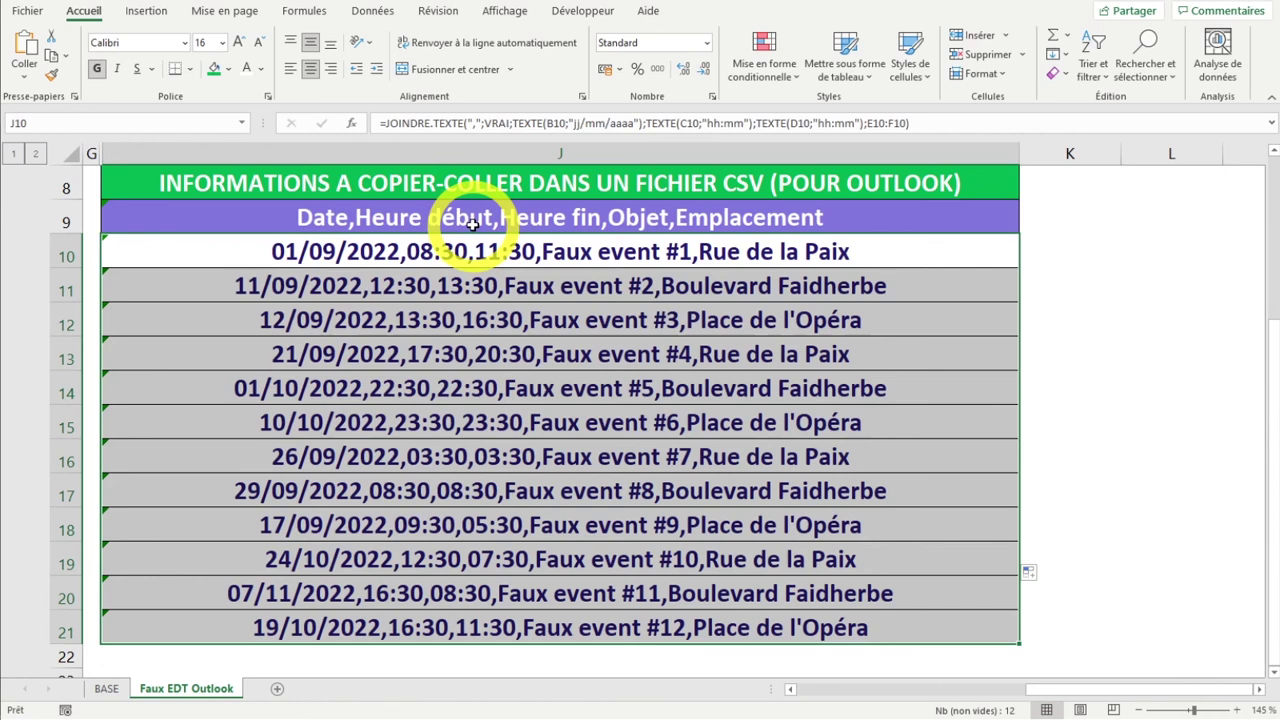
pyautogui.click(472, 224)
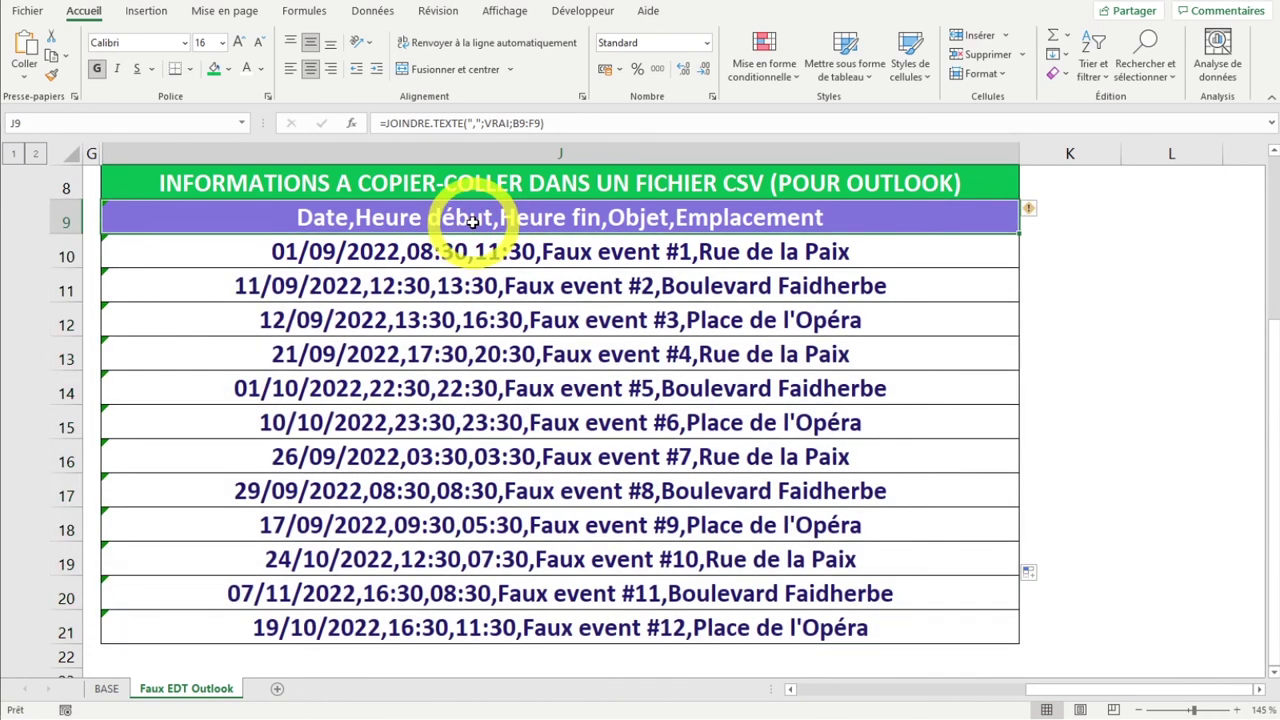
pyautogui.moveTo(472, 224); pyautogui.dragTo(561, 633)
pyautogui.hotkey('ctrl', 'c')
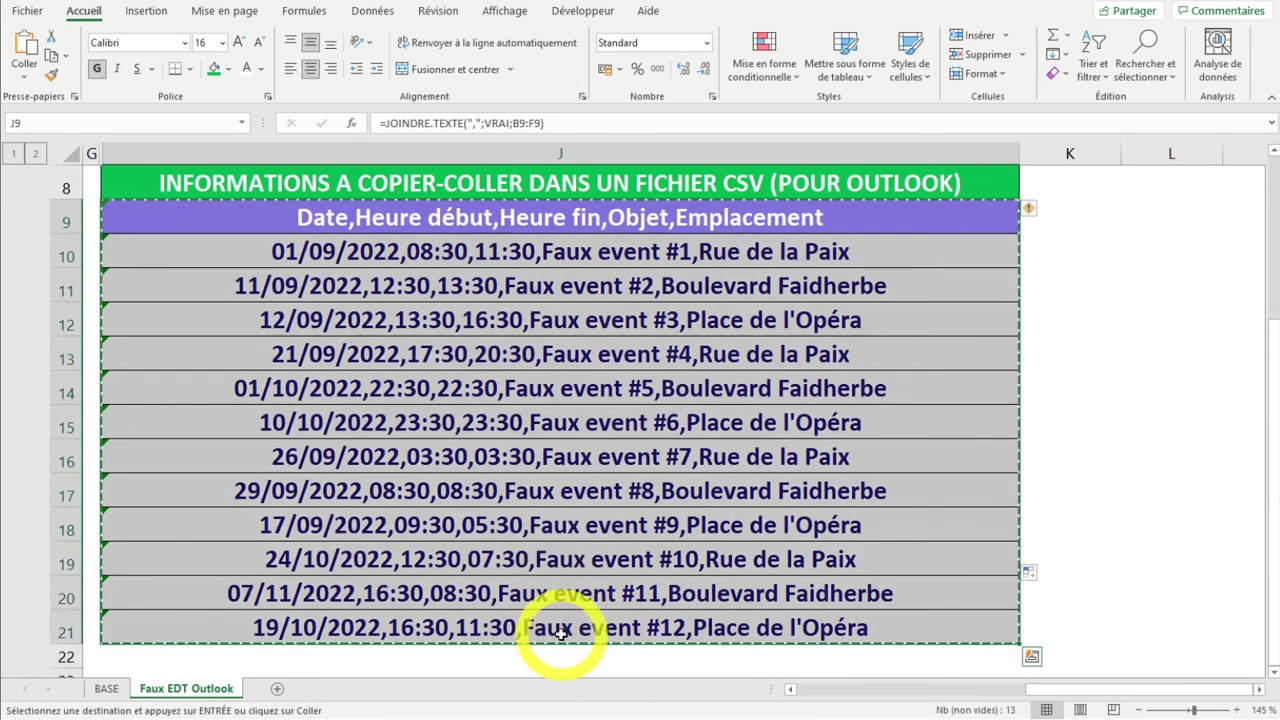
pyautogui.hotkey('ctrl', 'n')
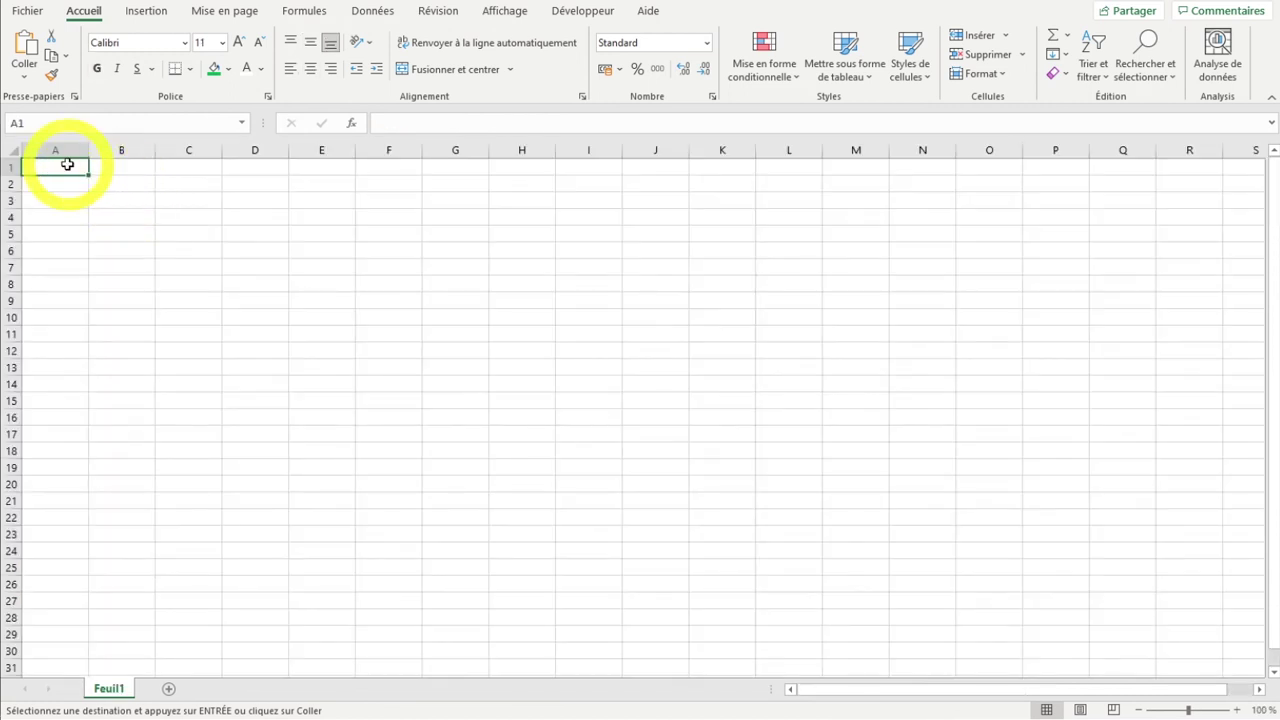
# Paste the copied lines as values into A1, filling A1:A13 with the header and CSV lines.
pyautogui.rightClick(64, 165)
pyautogui.click(130, 251)
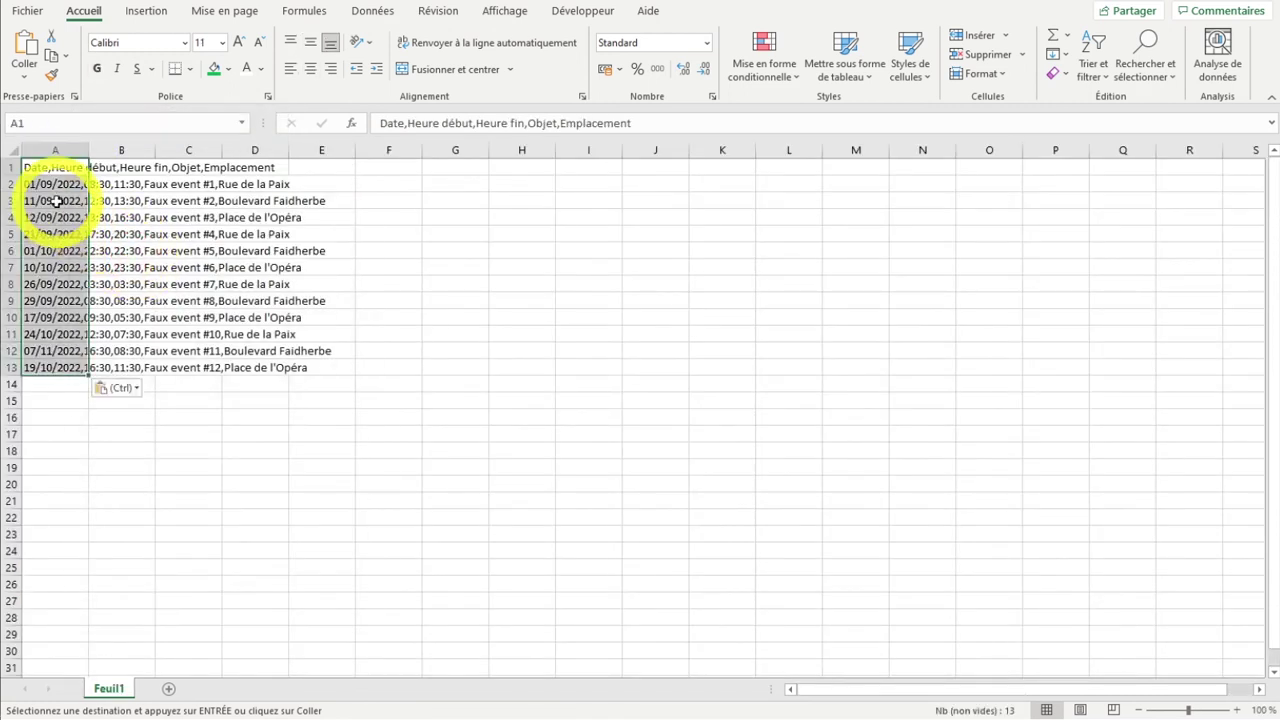
pyautogui.keyDown('ctrl'); pyautogui.scroll(3, 55, 200); pyautogui.keyUp('ctrl')
pyautogui.keyDown('ctrl'); pyautogui.scroll(3, 80, 205); pyautogui.keyUp('ctrl')
pyautogui.keyDown('ctrl'); pyautogui.scroll(2, 171, 243); pyautogui.keyUp('ctrl')
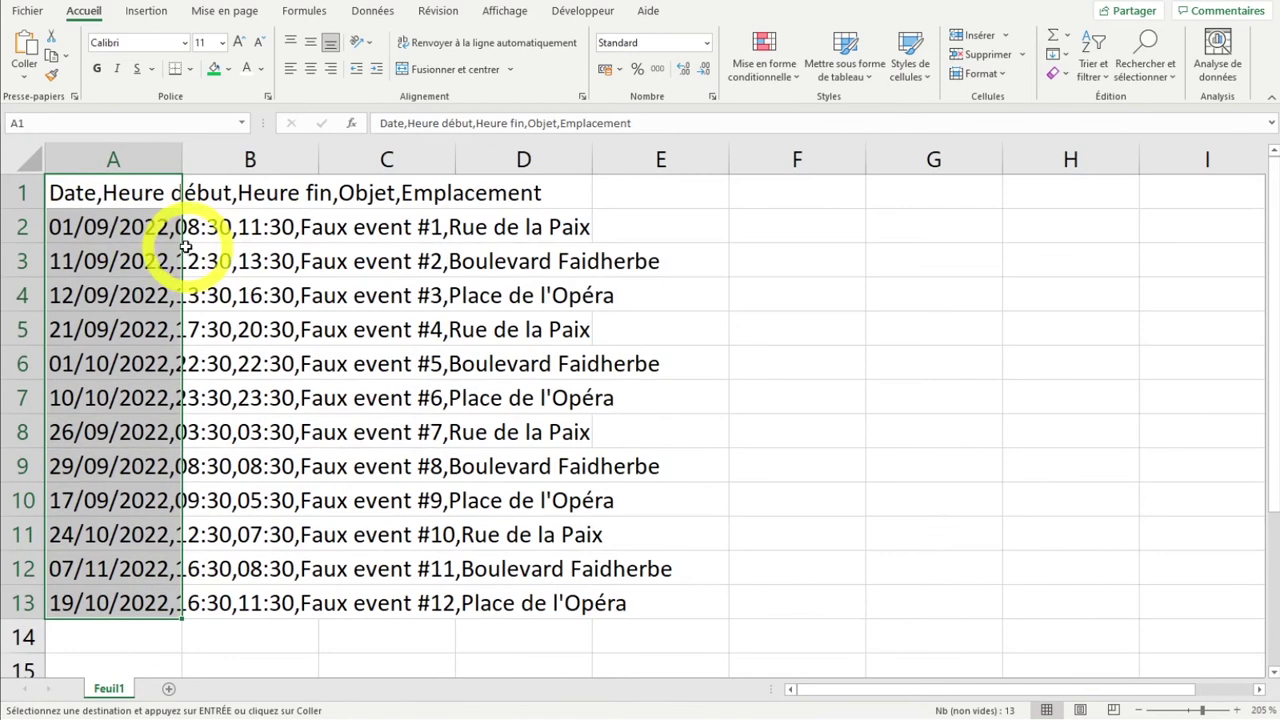
pyautogui.click(137, 215)
pyautogui.click(136, 191)
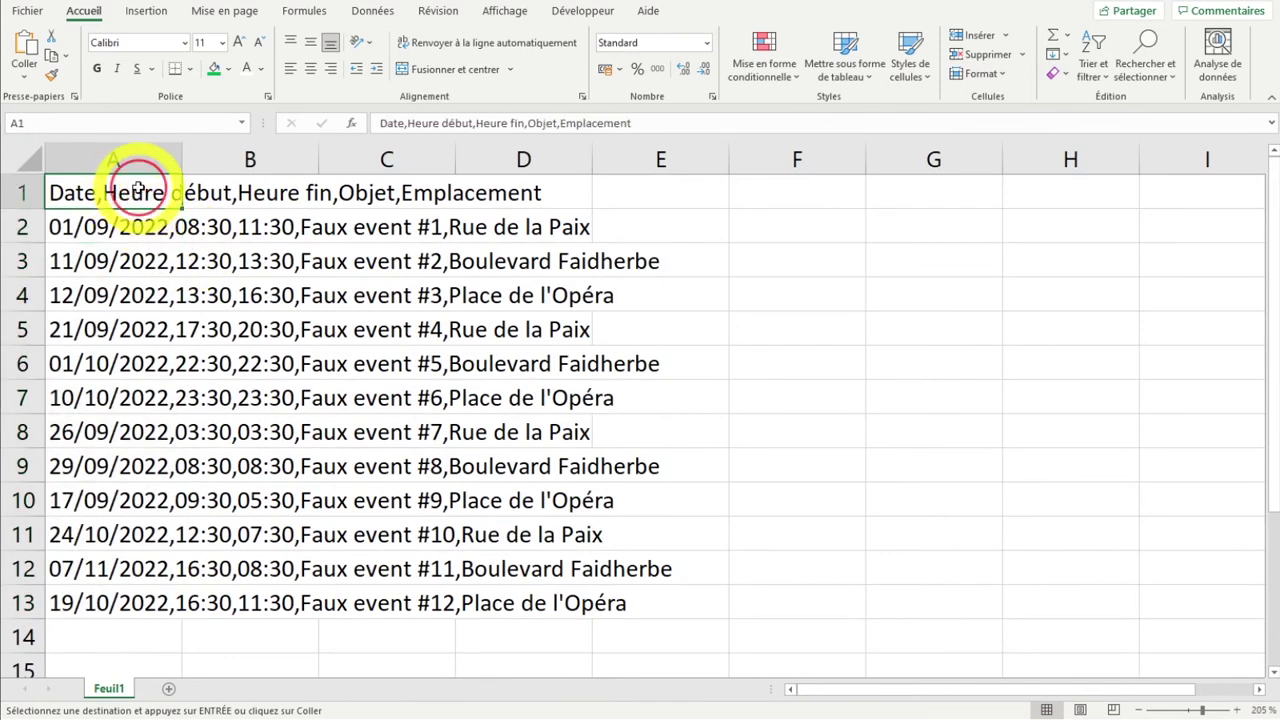